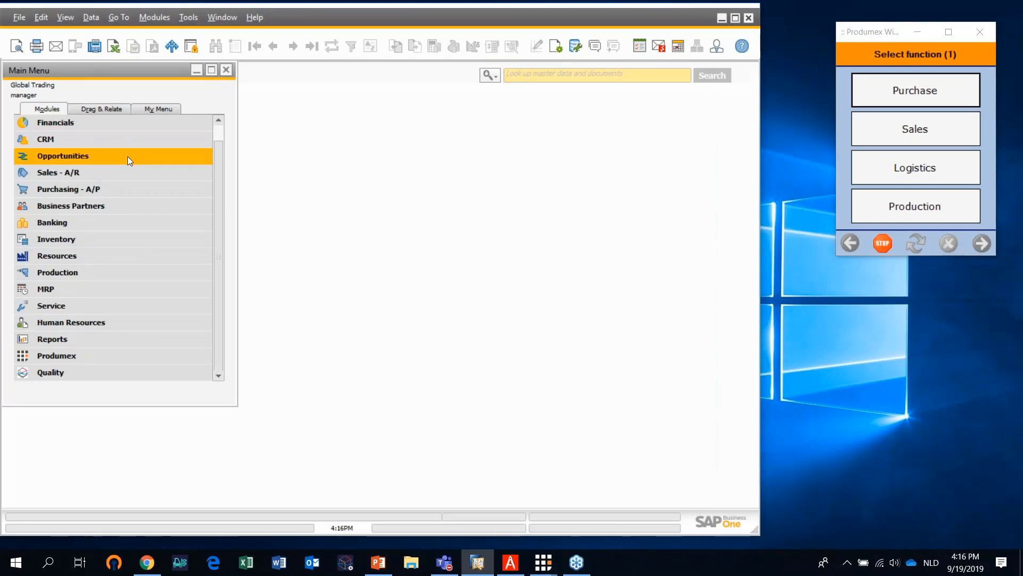
Expand the Produmex module to list its functions
{"action": "left_click", "coordinate": [104, 362]}
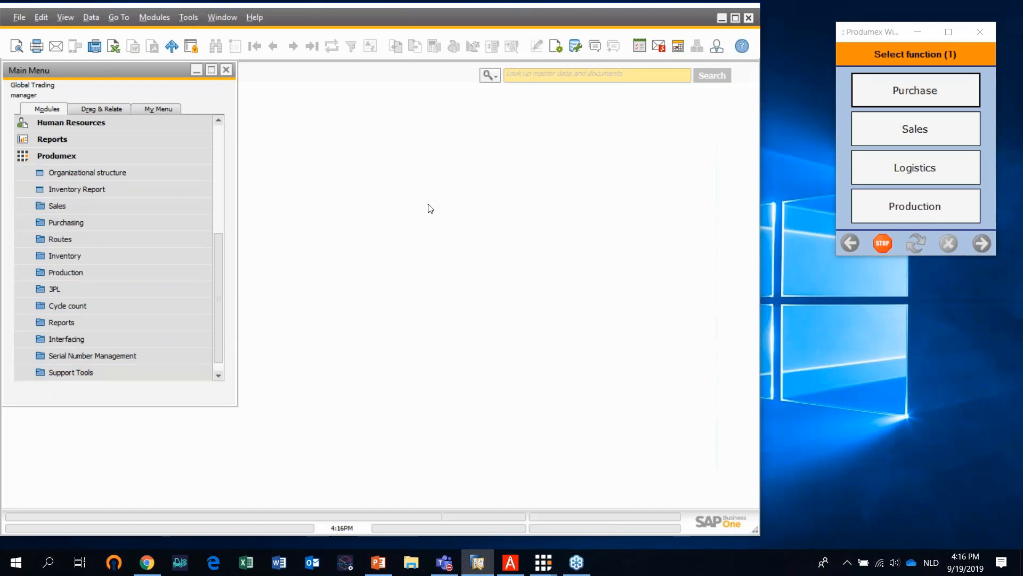
{"action": "left_click", "coordinate": [868, 35]}
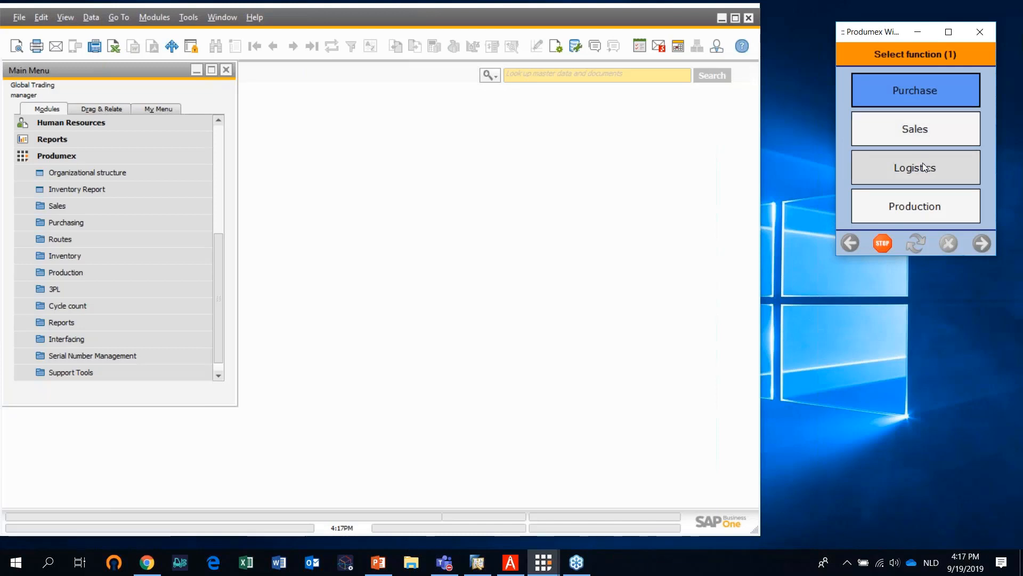
{"action": "key", "text": "XF86AudioRaiseVolume"}
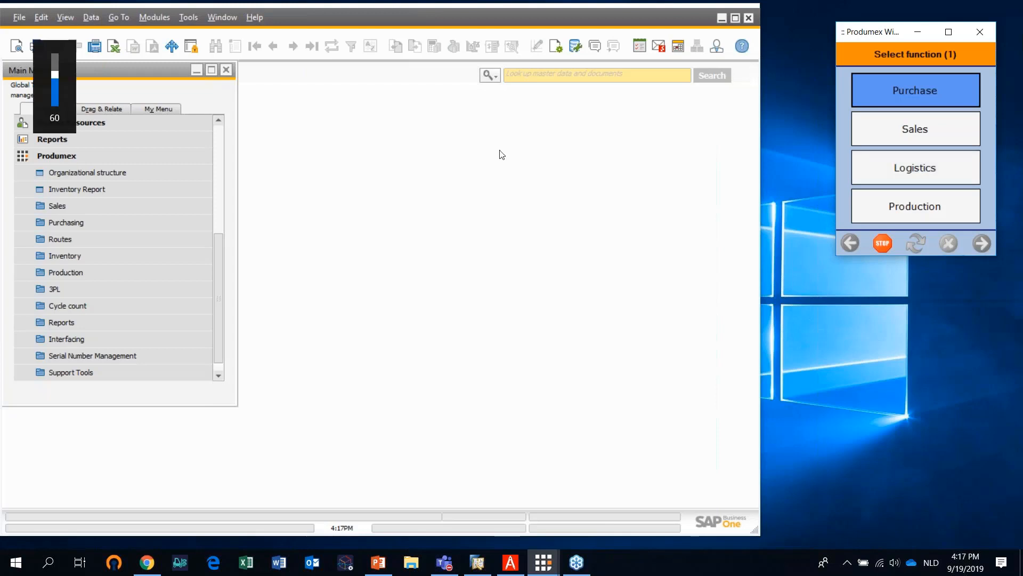
{"action": "left_click", "coordinate": [897, 396]}
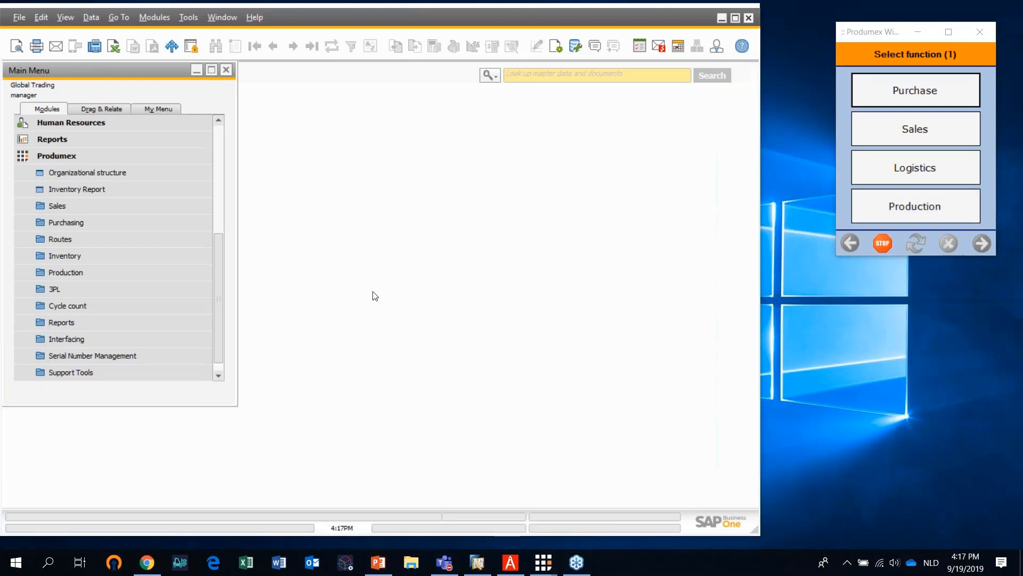
Open the Produmex organizational structure, expand Global Trading down to Warehouse 1's contents and widen the tree area
{"action": "left_click", "coordinate": [109, 174]}
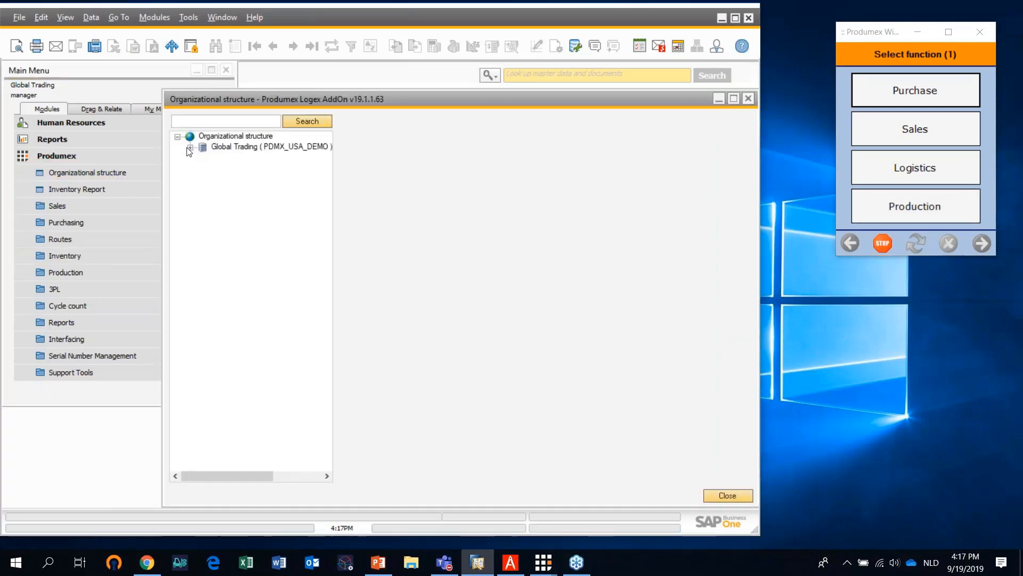
{"action": "left_click", "coordinate": [190, 148]}
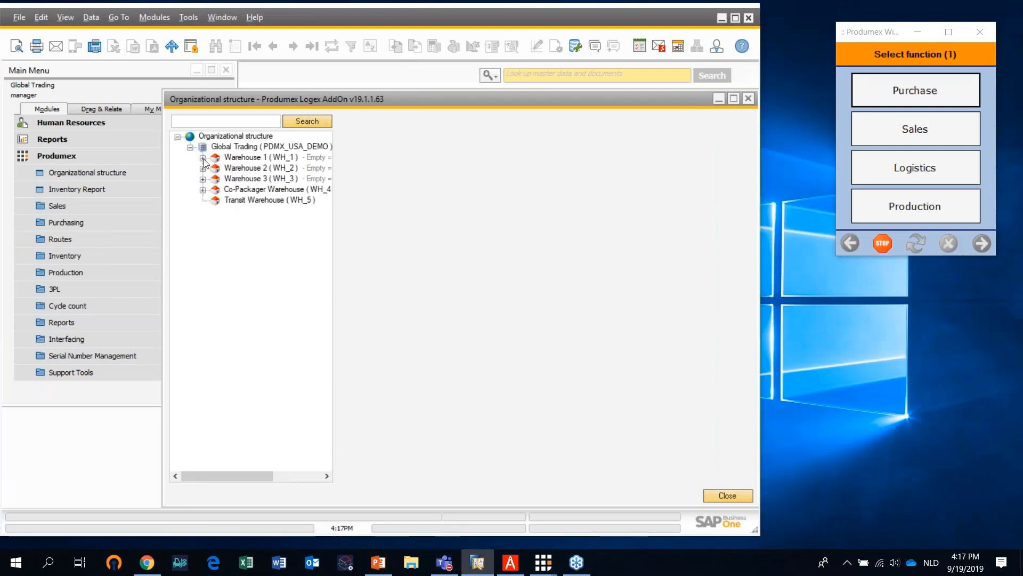
{"action": "left_click", "coordinate": [203, 158]}
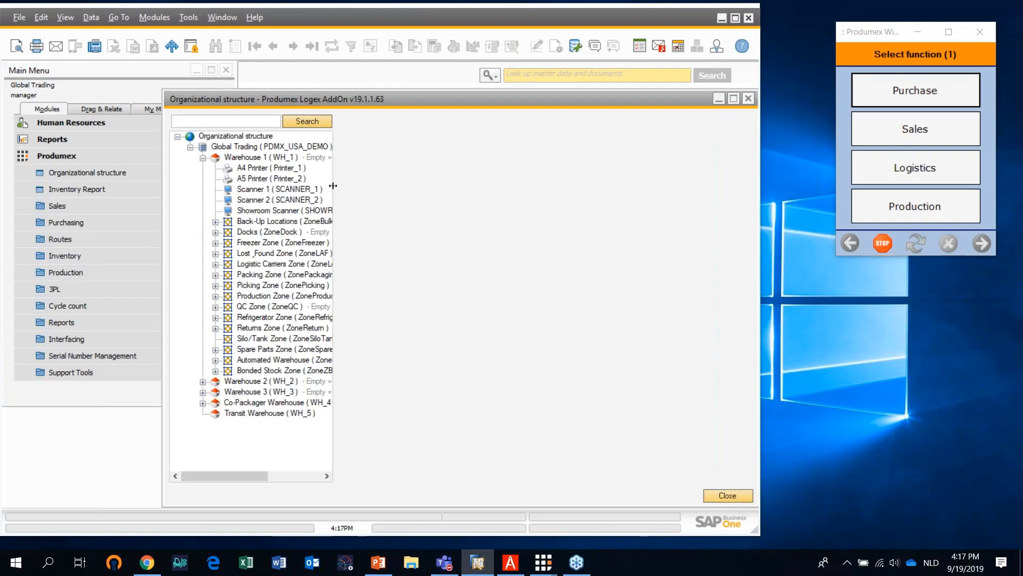
{"action": "left_click_drag", "start_coordinate": [333, 186], "coordinate": [385, 185]}
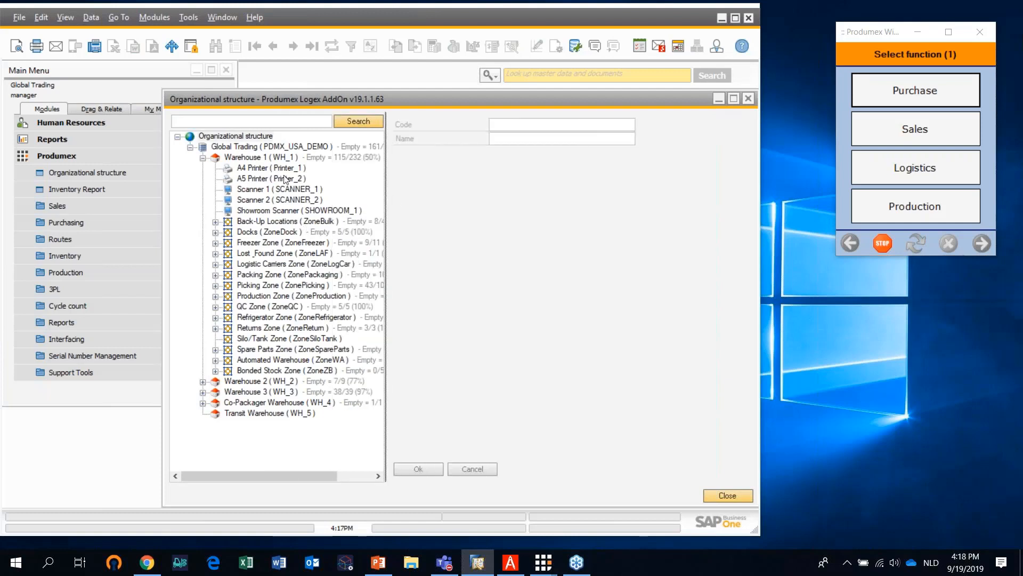
Review the settings of Warehouse 1 (WH_1) and expand its list of devices and zones again
{"action": "left_click", "coordinate": [203, 158]}
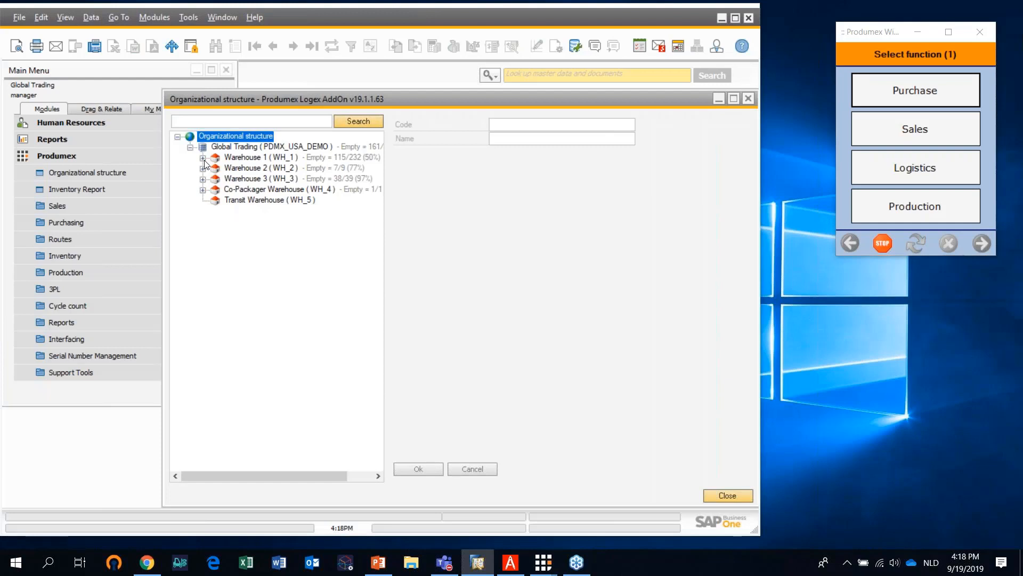
{"action": "left_click", "coordinate": [241, 159]}
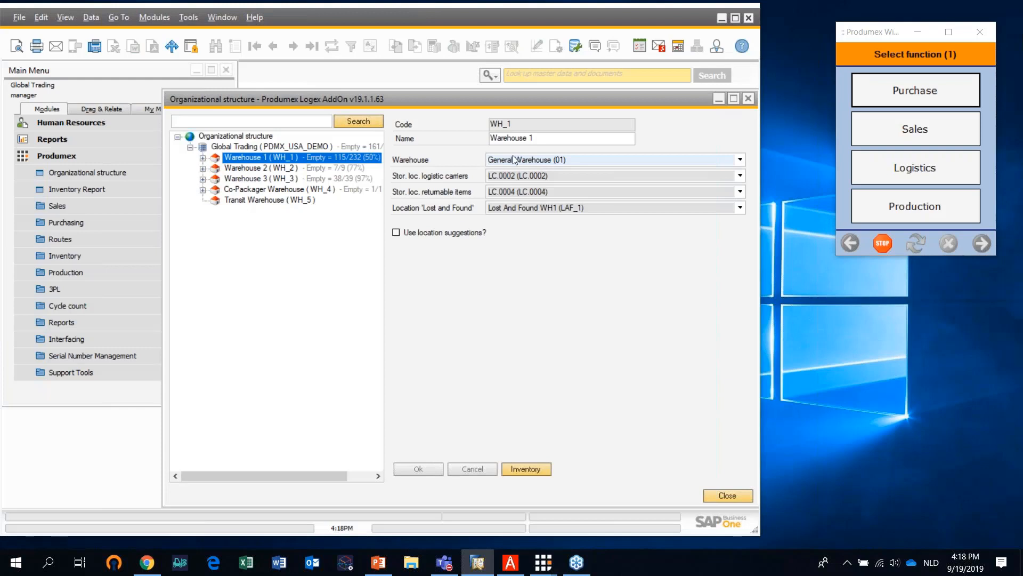
{"action": "left_click", "coordinate": [202, 159]}
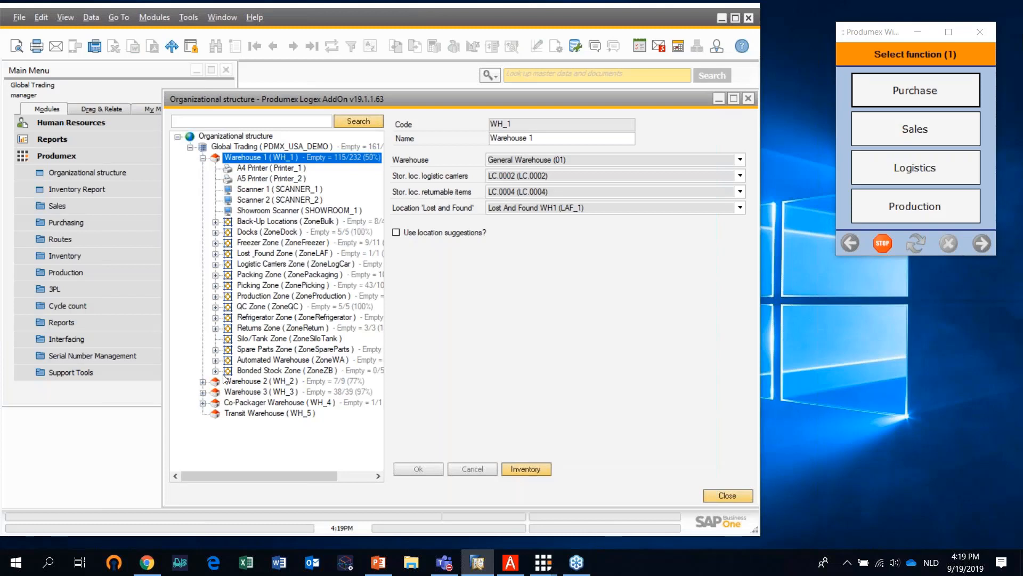
Examine the docks in Warehouse 1's Docks zone and the Aisle 1 pick locations in its Picking Zone, collapsing the Picking Zone again
{"action": "left_click", "coordinate": [216, 232]}
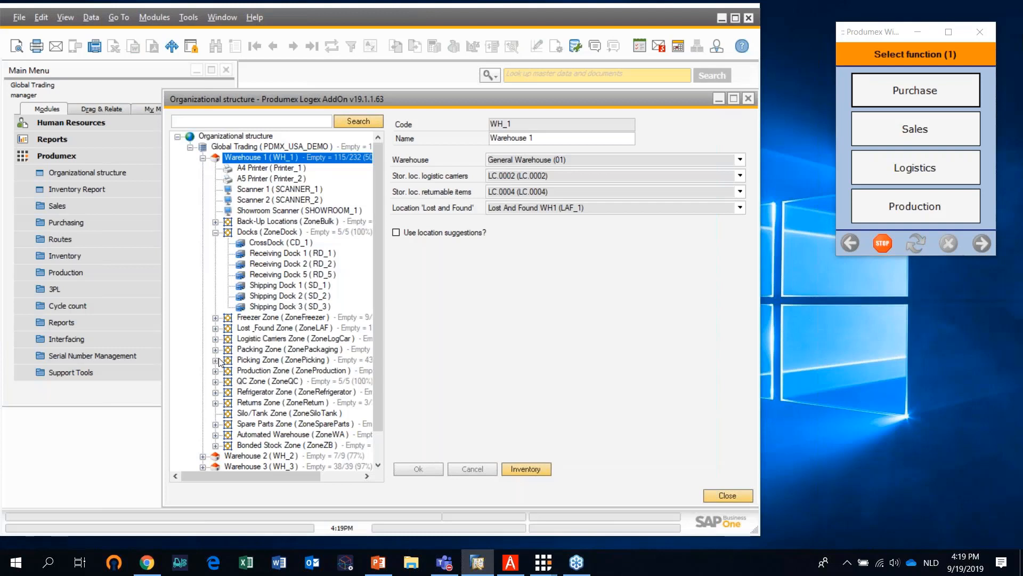
{"action": "left_click", "coordinate": [215, 361]}
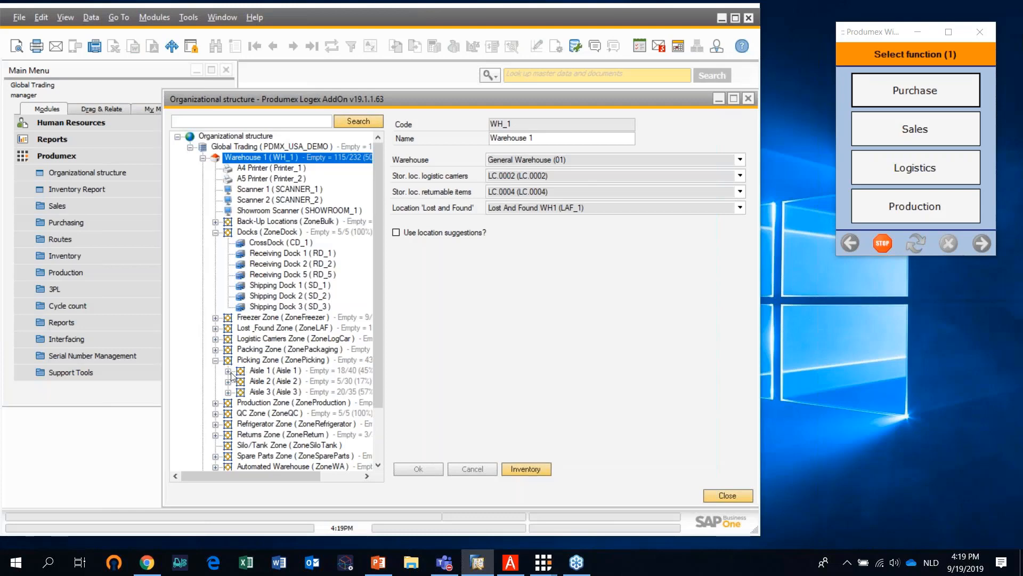
{"action": "left_click", "coordinate": [229, 371]}
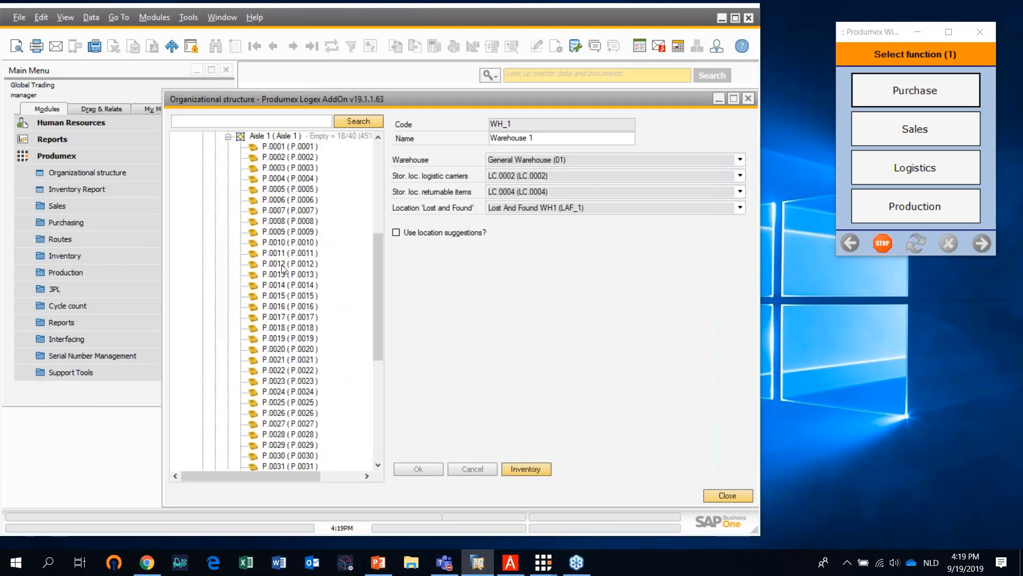
{"action": "left_click", "coordinate": [228, 137]}
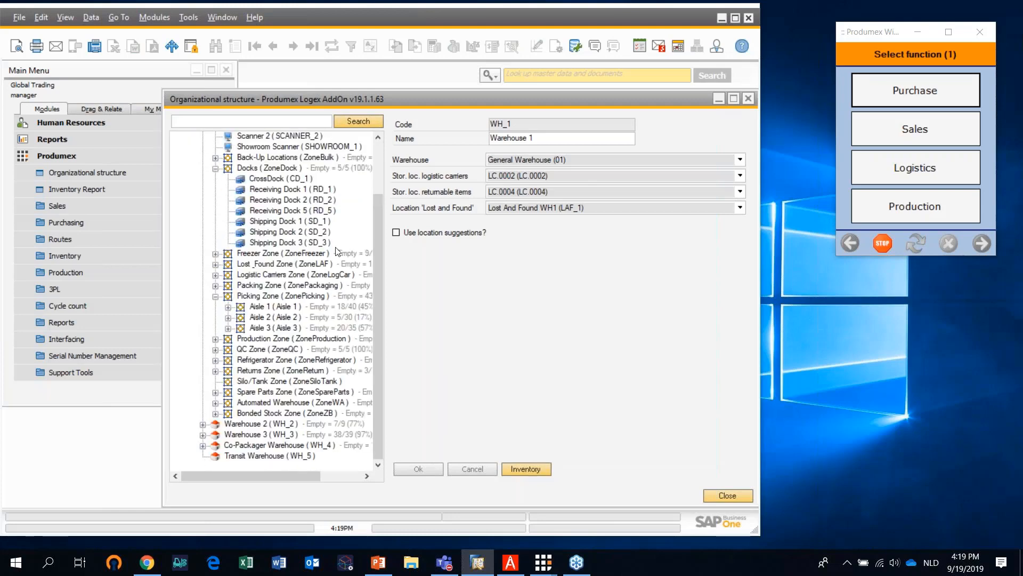
{"action": "left_click", "coordinate": [216, 297]}
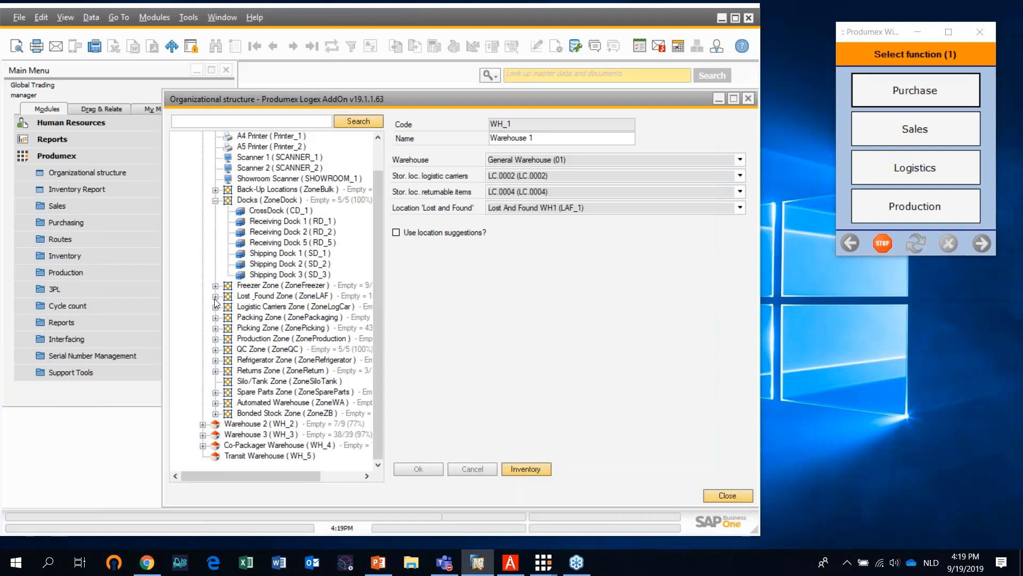
Examine the aisles of the Freezer Zone and the locations in Aisle 1 F, then collapse the zone
{"action": "double_click", "coordinate": [270, 288]}
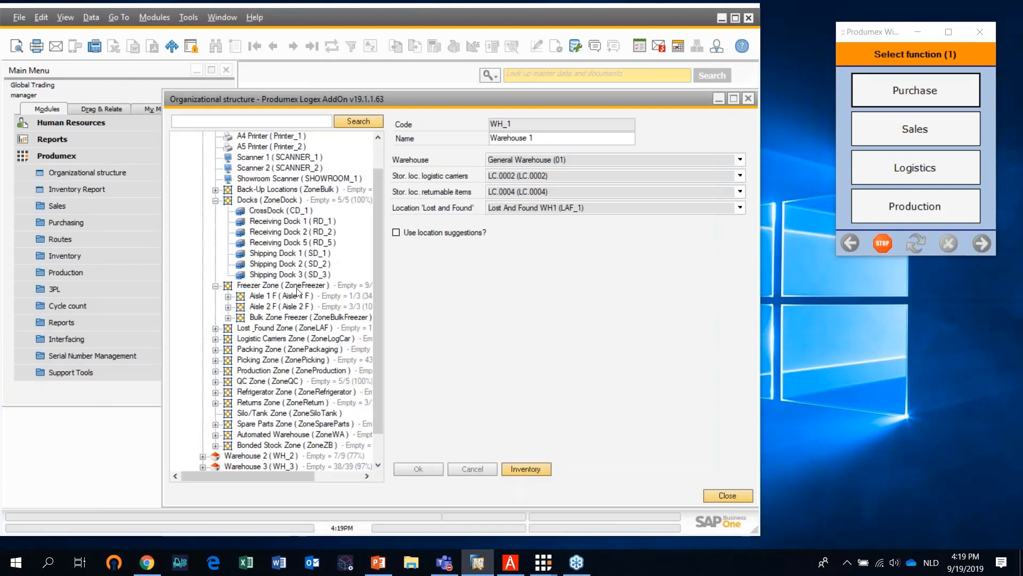
{"action": "left_click", "coordinate": [228, 296]}
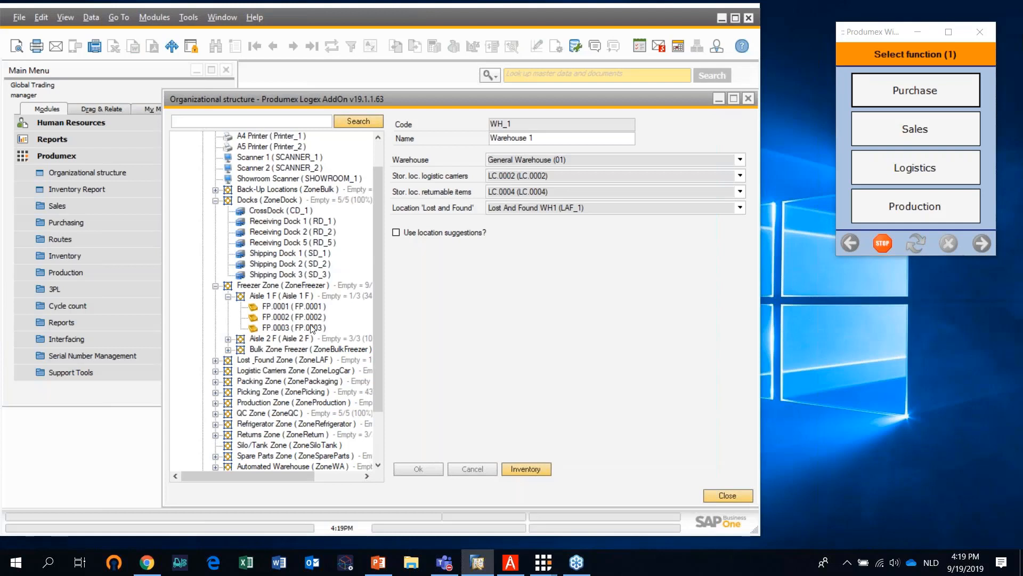
{"action": "left_click", "coordinate": [229, 297]}
{"action": "left_click", "coordinate": [216, 286]}
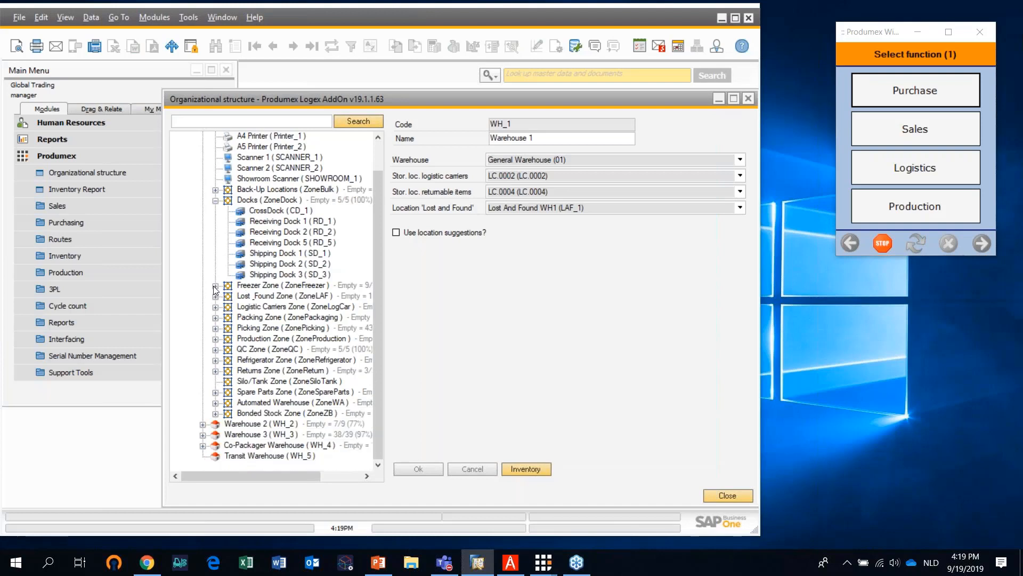
Examine the contents of the Packing Zone and of Production Zone 1 within the Production Zone, collapsing both zones again
{"action": "left_click", "coordinate": [215, 318]}
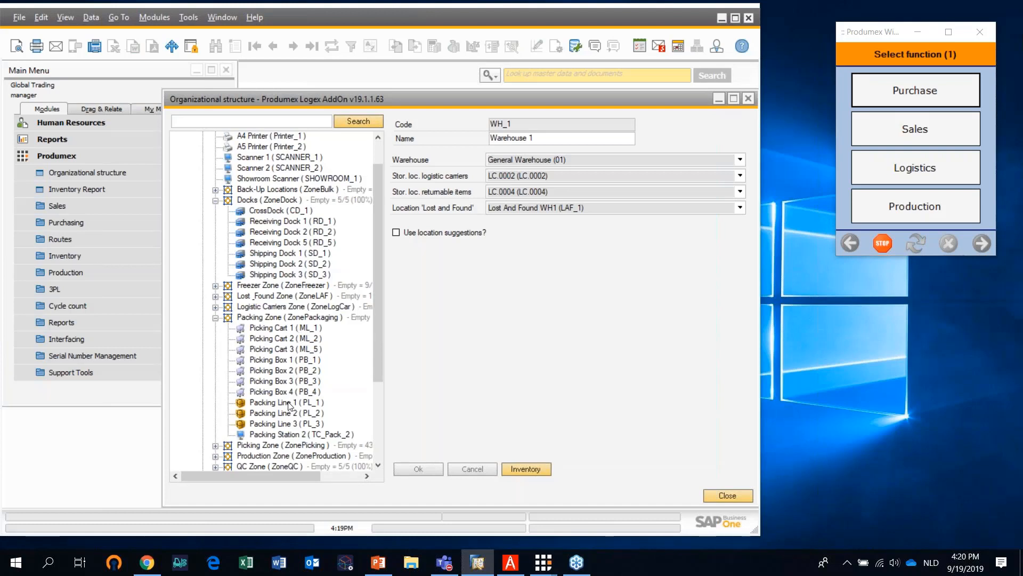
{"action": "left_click", "coordinate": [216, 318]}
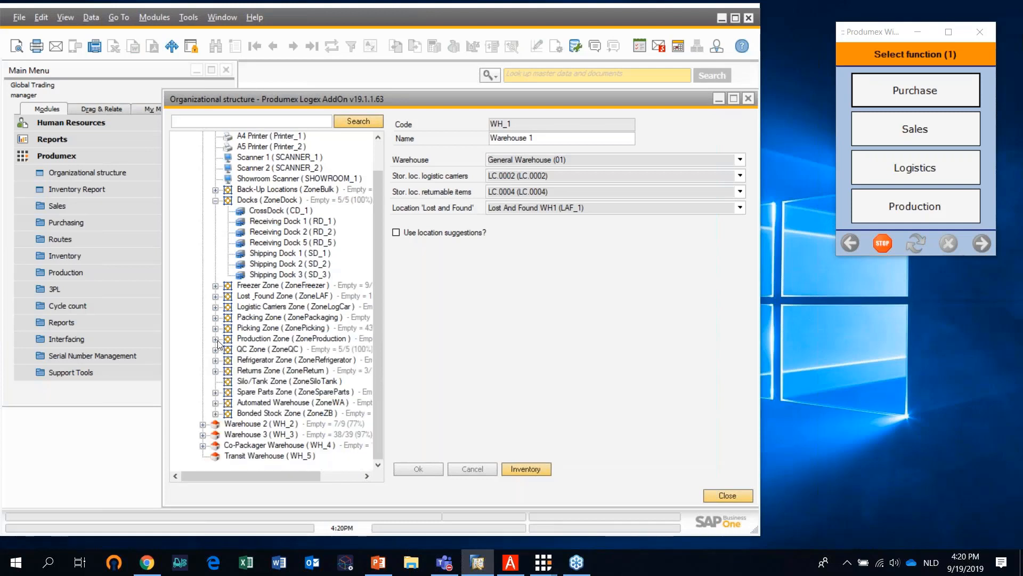
{"action": "left_click", "coordinate": [216, 339]}
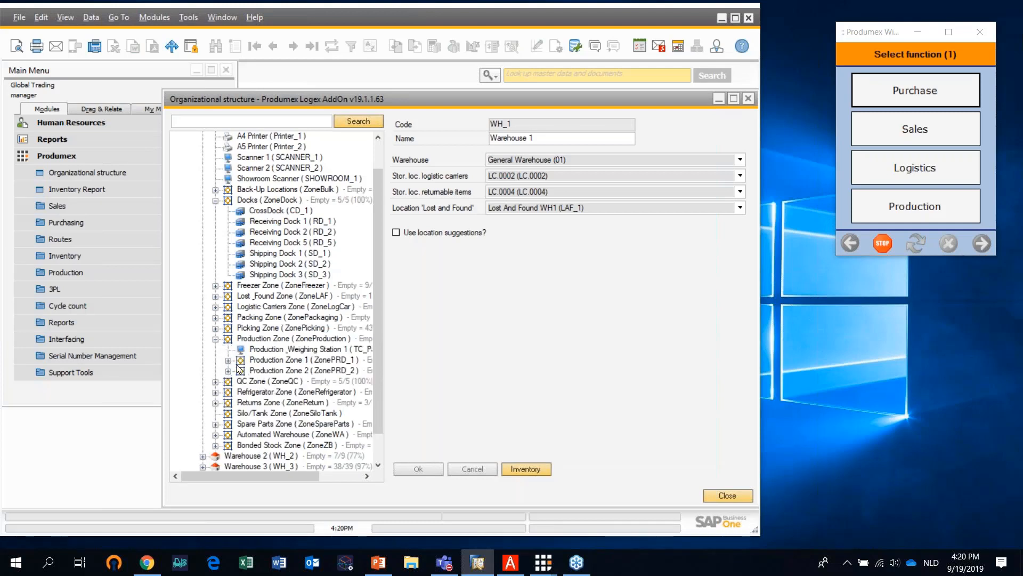
{"action": "left_click", "coordinate": [228, 360]}
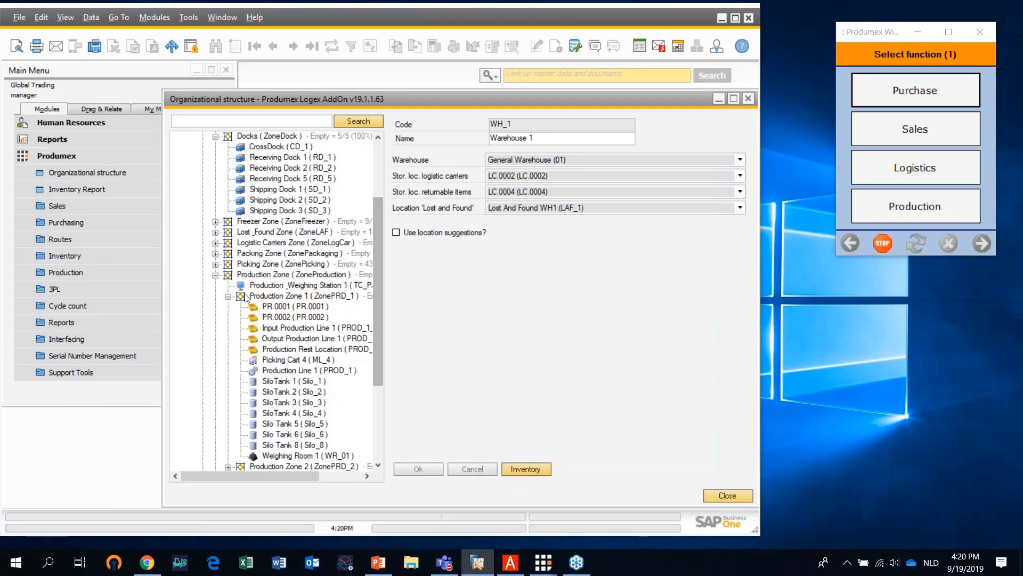
{"action": "left_click", "coordinate": [215, 274]}
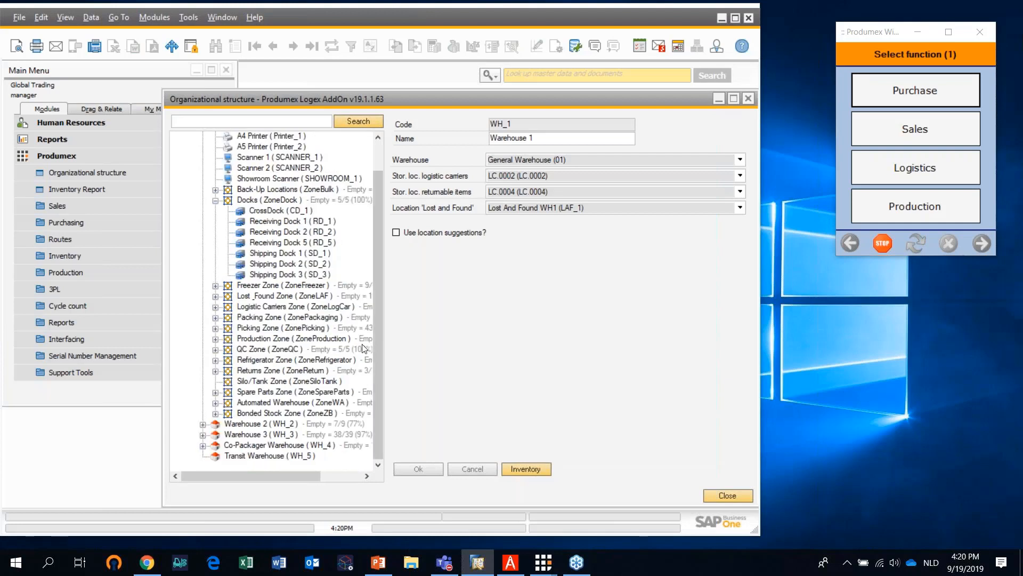
Review the Global Trading company's report definitions and print events, widening the Event column to read the event names
{"action": "scroll", "coordinate": [377, 276], "scroll_direction": "up", "scroll_amount": 1}
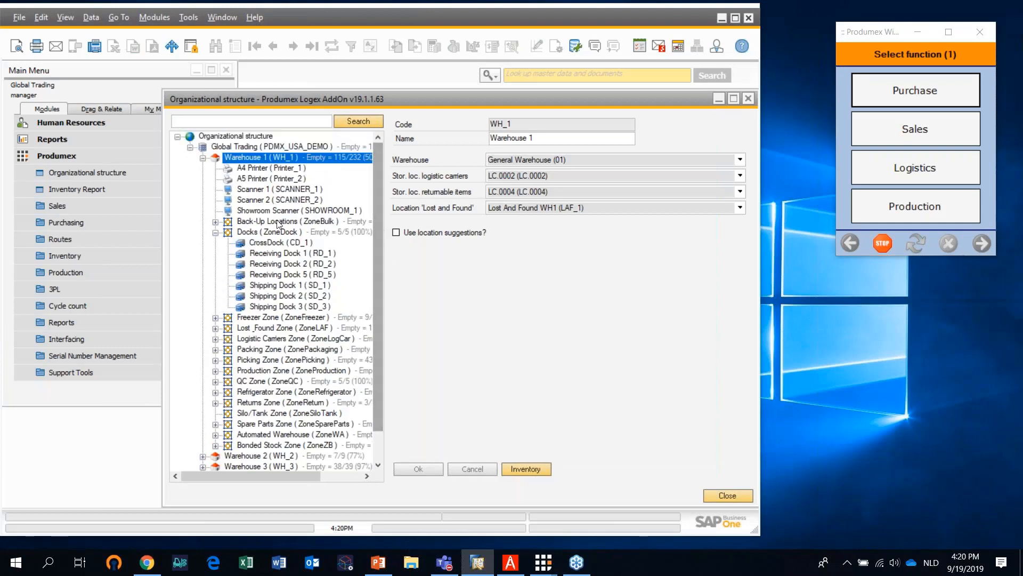
{"action": "left_click", "coordinate": [273, 147]}
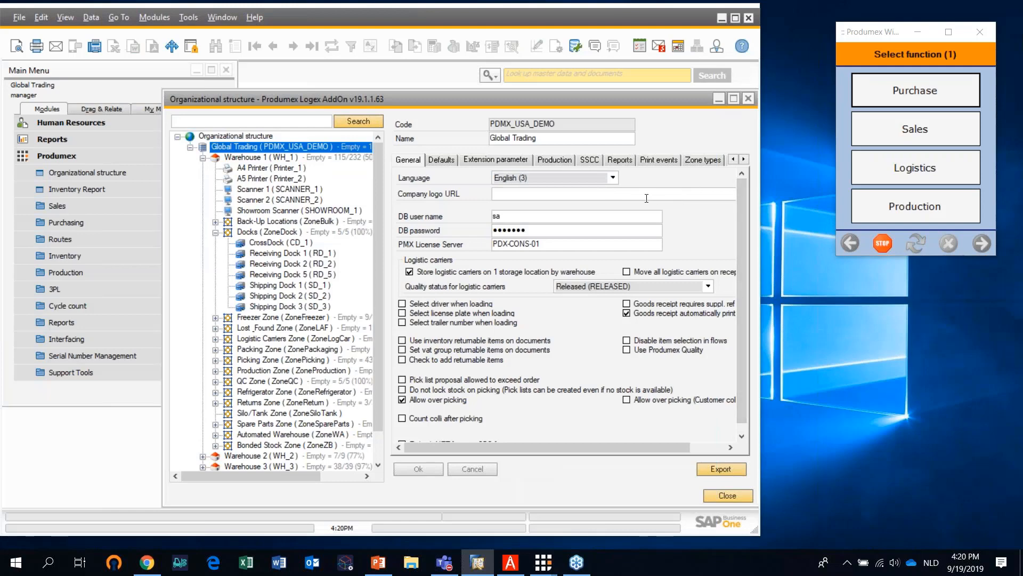
{"action": "left_click", "coordinate": [620, 160]}
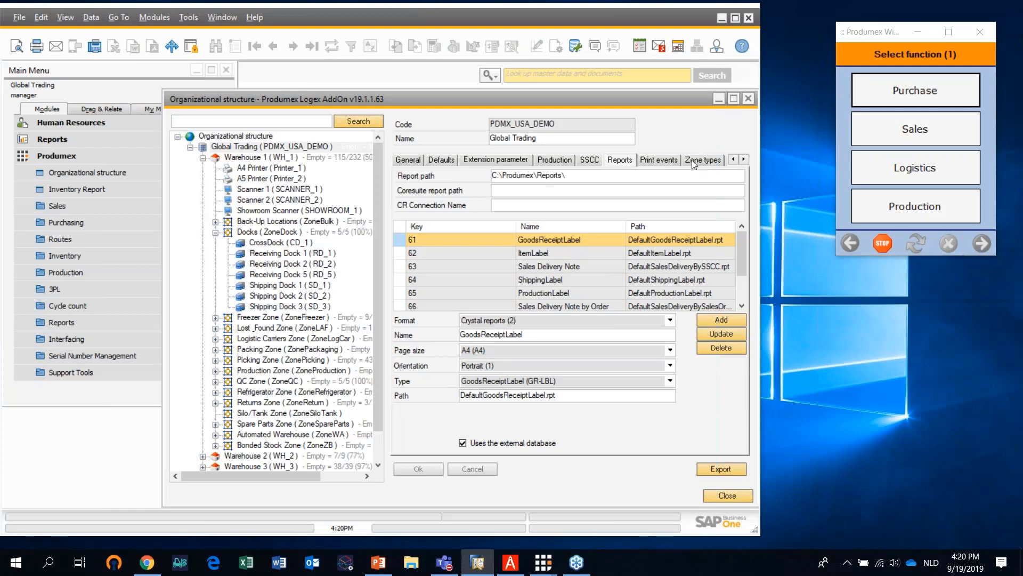
{"action": "left_click", "coordinate": [664, 161]}
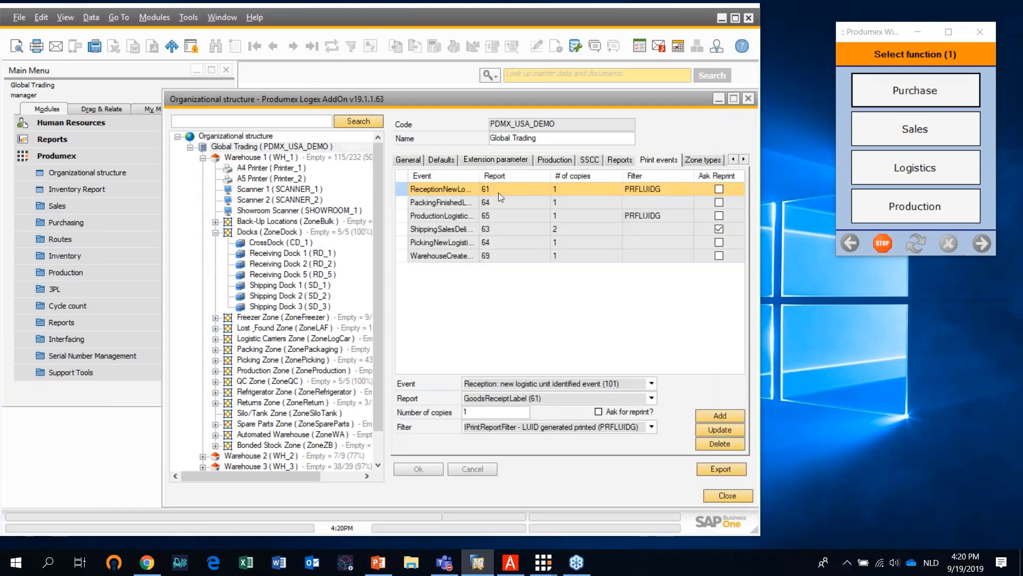
{"action": "left_click_drag", "start_coordinate": [480, 175], "coordinate": [514, 175]}
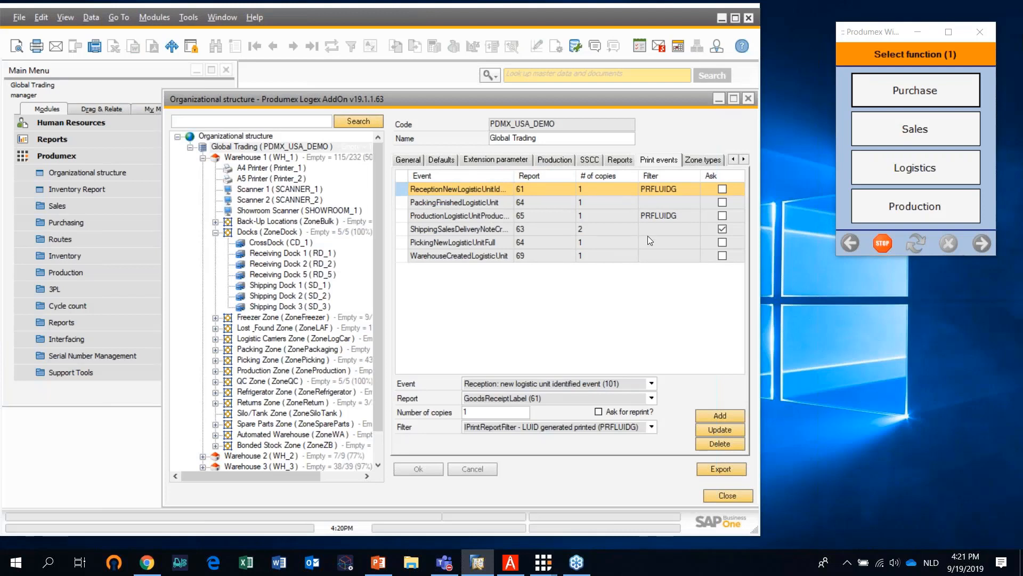
Review the zone types and the quality status definitions of the Global Trading company
{"action": "left_click", "coordinate": [696, 162]}
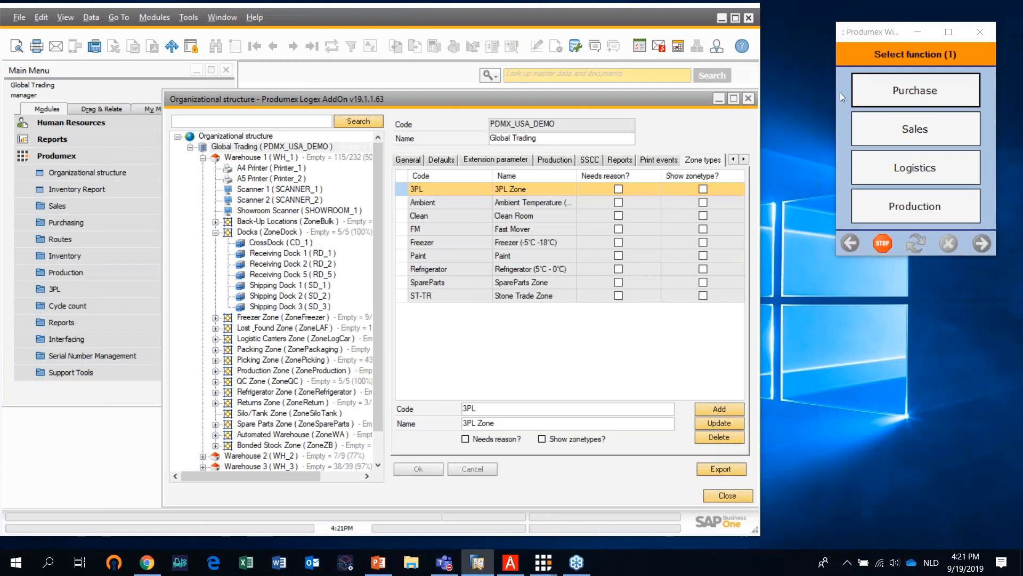
{"action": "left_click", "coordinate": [744, 160]}
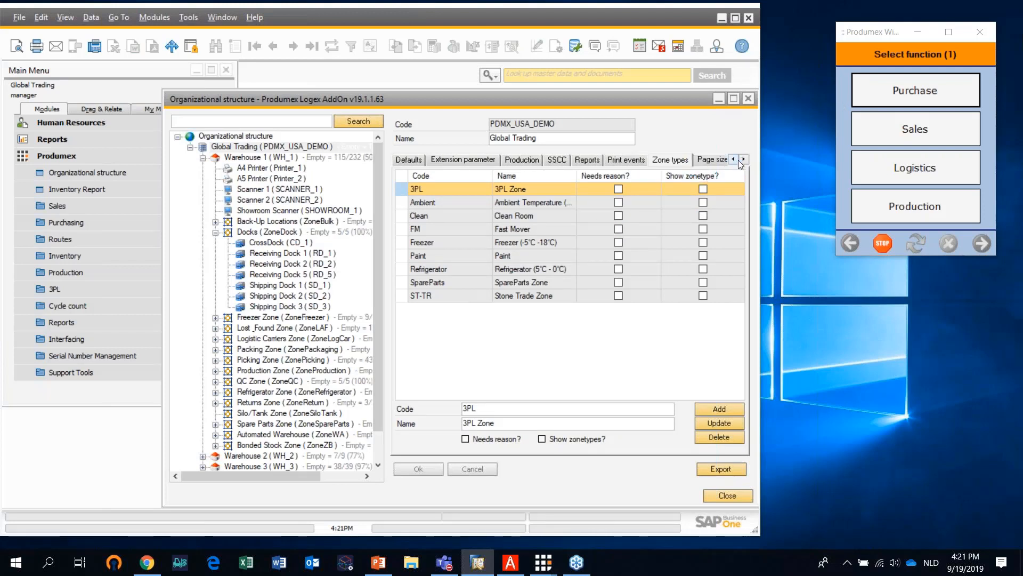
{"action": "left_click", "coordinate": [743, 159]}
{"action": "left_click", "coordinate": [743, 159]}
{"action": "left_click", "coordinate": [649, 161]}
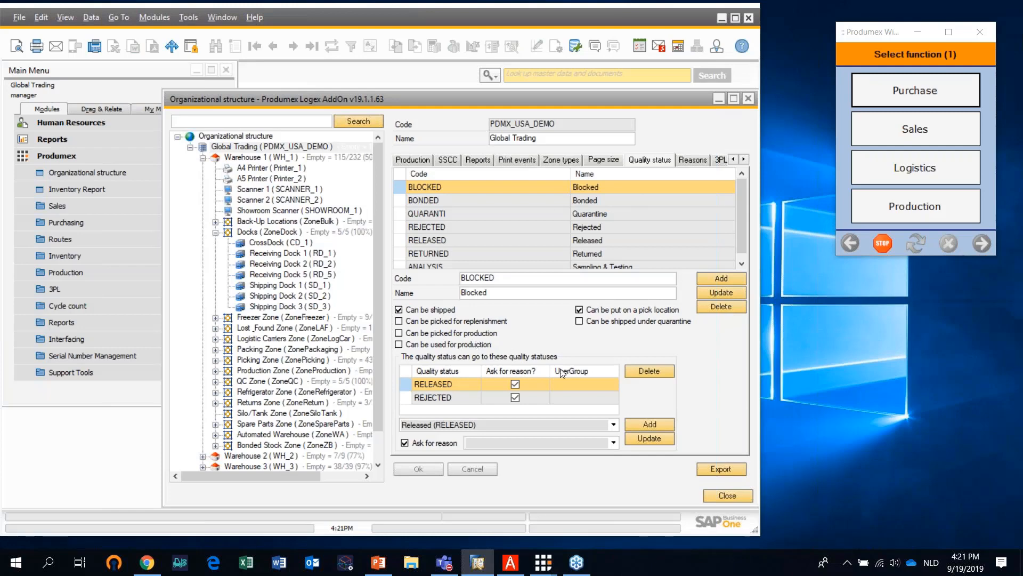
Close the organizational structure, collapse the Produmex module and expand the Inventory module
{"action": "left_click", "coordinate": [749, 101]}
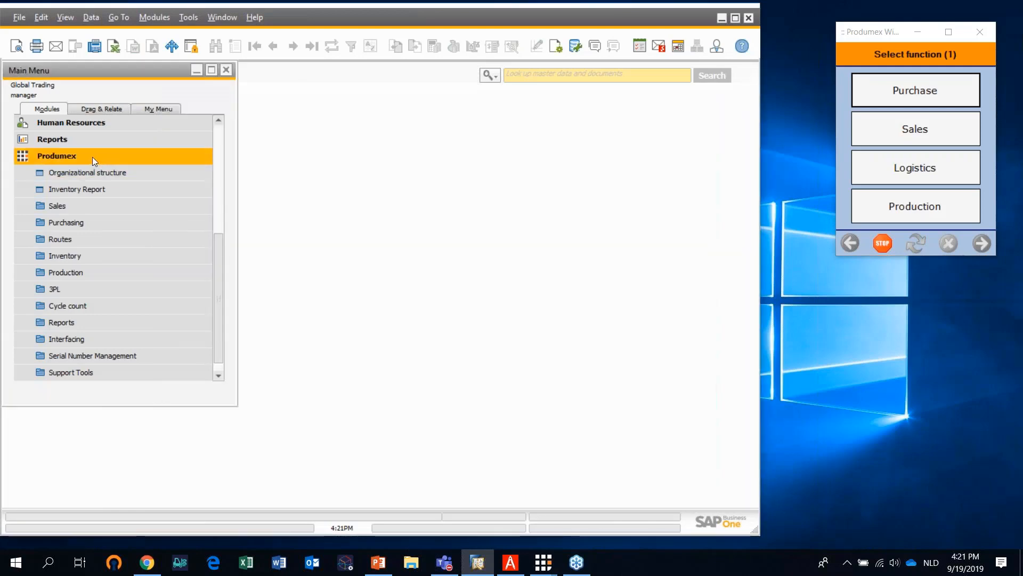
{"action": "left_click", "coordinate": [92, 156]}
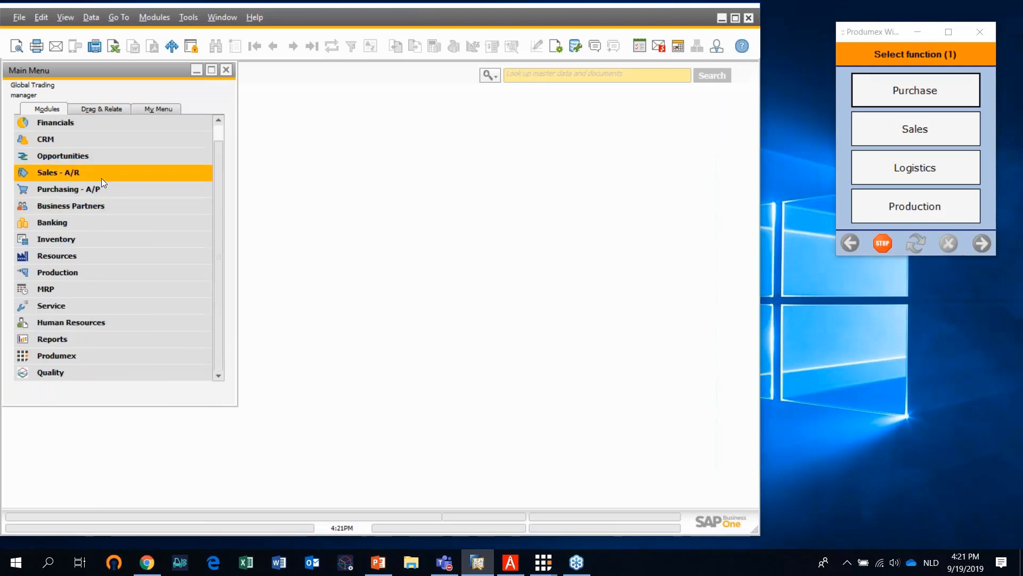
{"action": "left_click", "coordinate": [93, 239]}
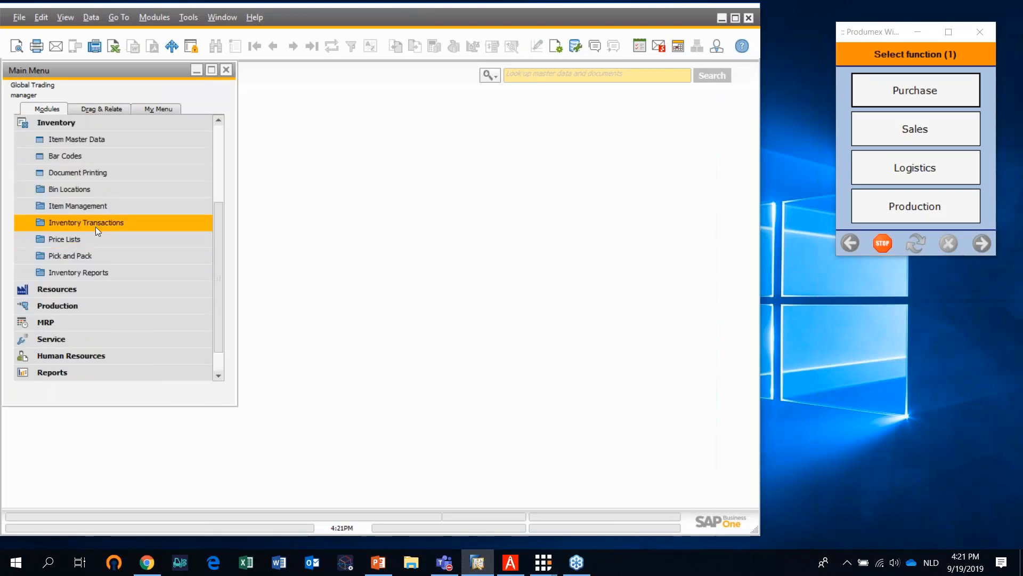
List all items in the item master data and open DIS_PH_FG_008, Peristan Frozen Box
{"action": "left_click", "coordinate": [119, 145]}
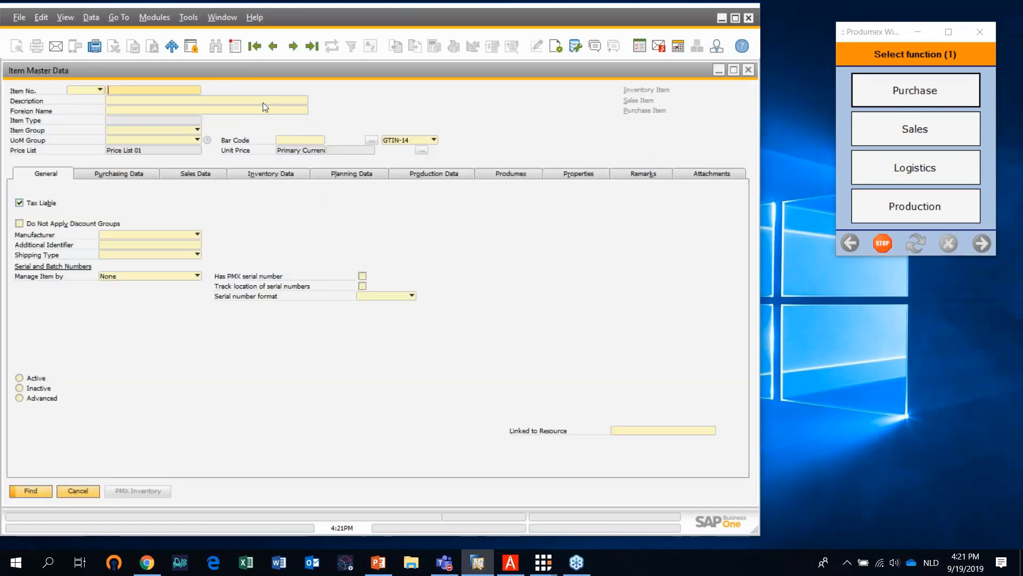
{"action": "type", "text": "*"}
{"action": "left_click", "coordinate": [32, 491]}
{"action": "scroll", "coordinate": [112, 306], "scroll_direction": "down", "scroll_amount": 6}
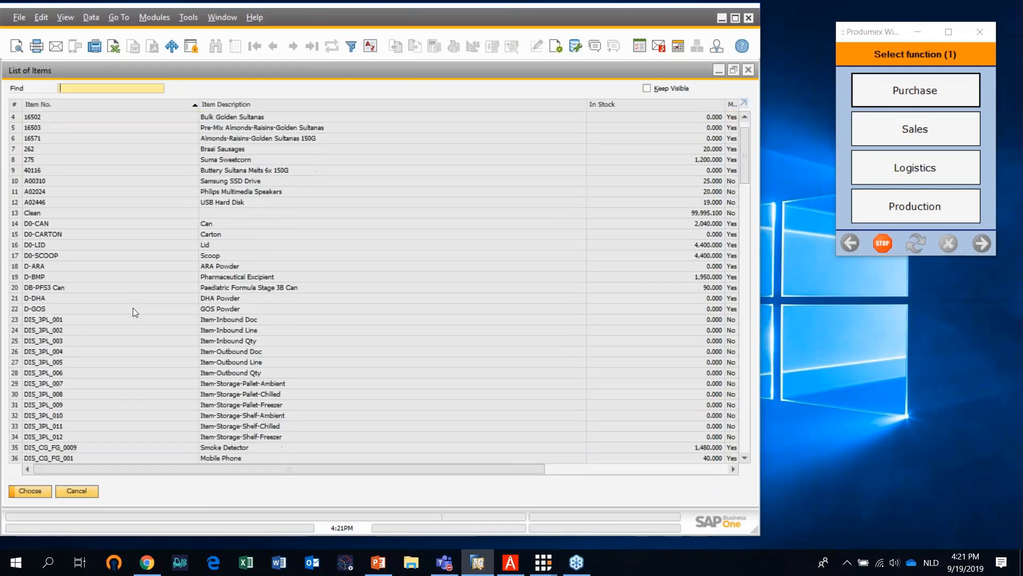
{"action": "scroll", "coordinate": [124, 319], "scroll_direction": "down", "scroll_amount": 7}
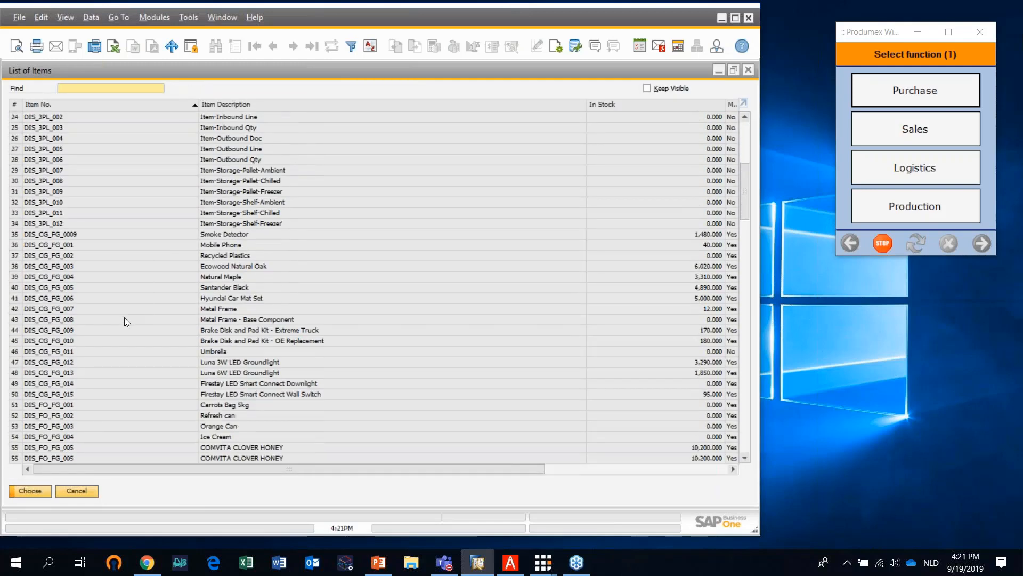
{"action": "scroll", "coordinate": [124, 322], "scroll_direction": "down", "scroll_amount": 5}
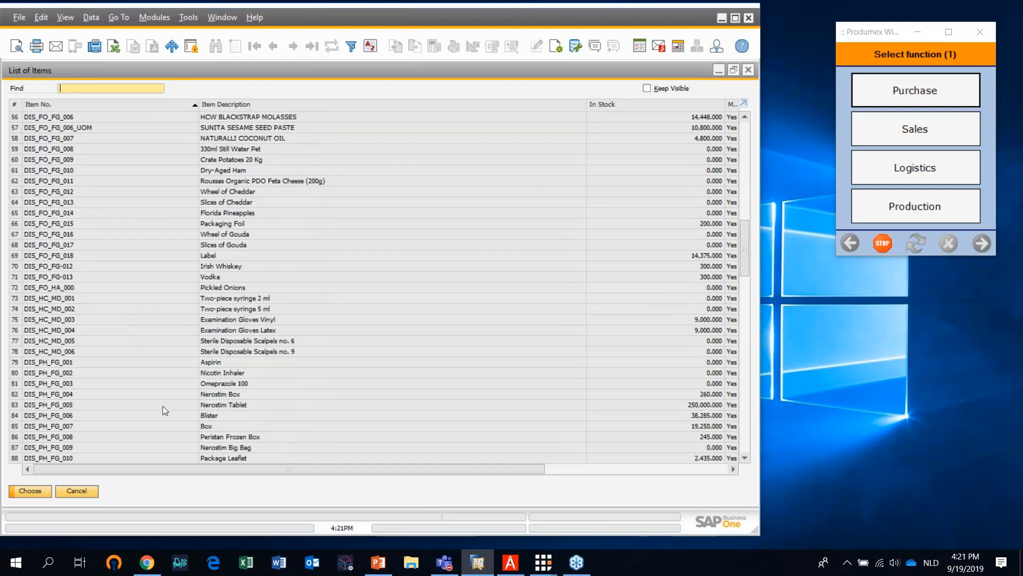
{"action": "left_click", "coordinate": [231, 438]}
{"action": "left_click", "coordinate": [47, 492]}
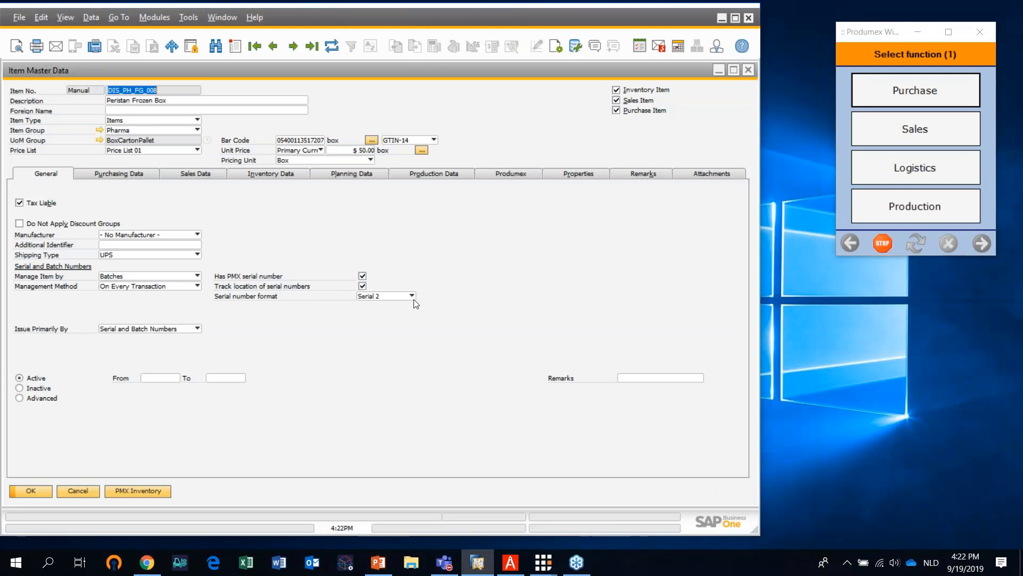
Review the serial number formats defined in the PMX_ISFT table, Produmex Item Serialnumber Format, and close it again
{"action": "left_click", "coordinate": [187, 18]}
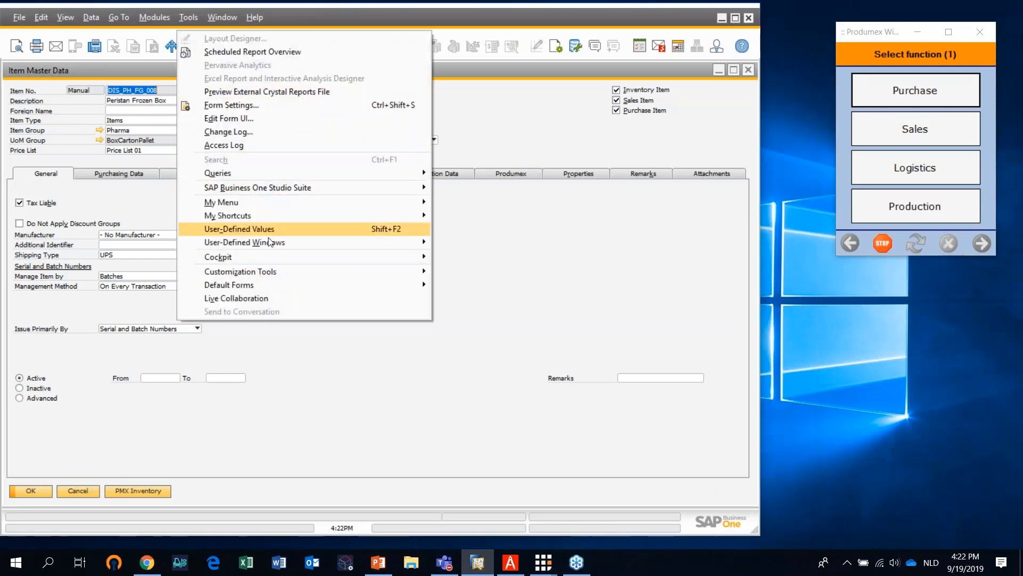
{"action": "mouse_move", "coordinate": [266, 286]}
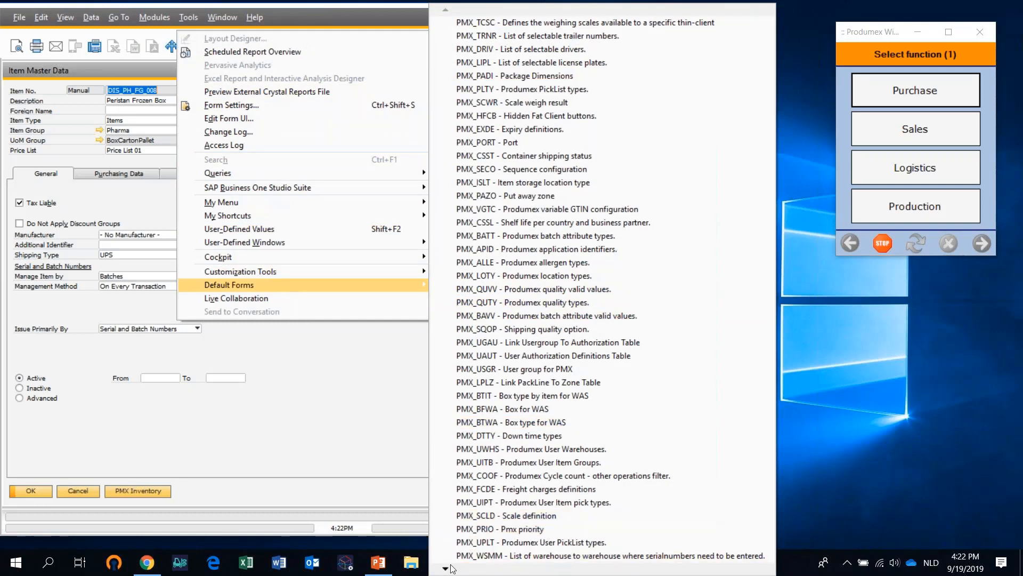
{"action": "mouse_move", "coordinate": [446, 568]}
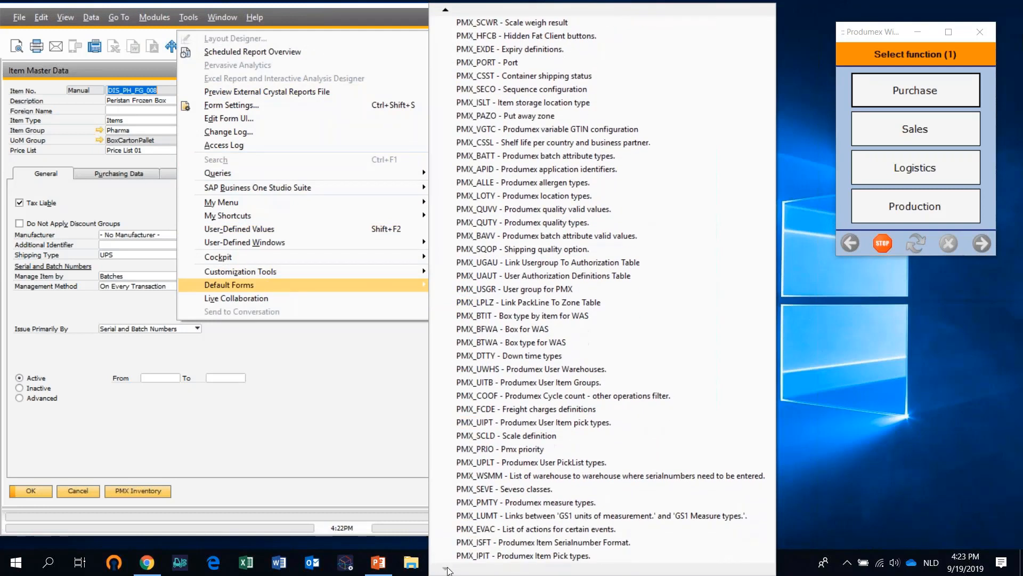
{"action": "left_click", "coordinate": [586, 542]}
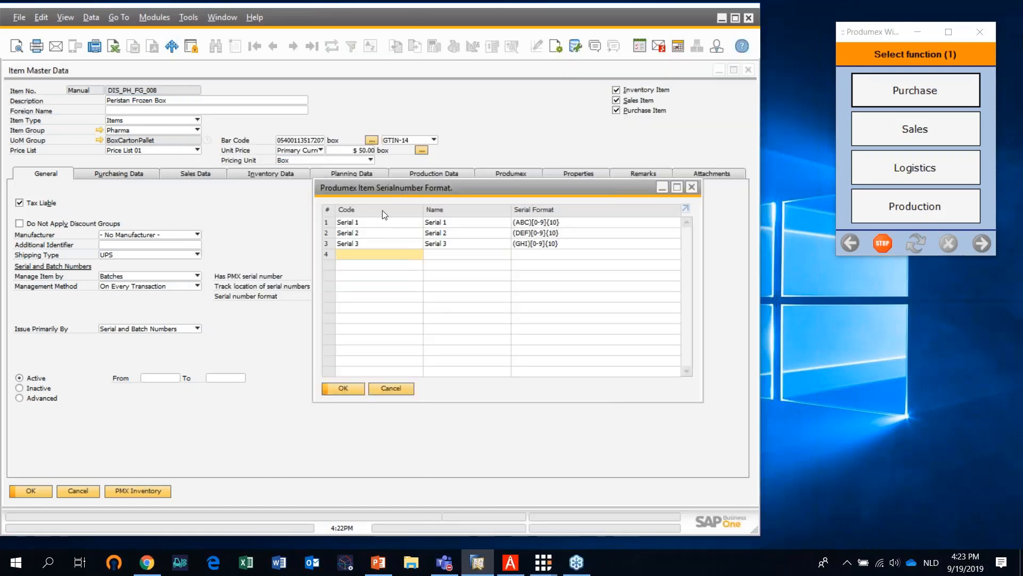
{"action": "left_click_drag", "start_coordinate": [519, 190], "coordinate": [600, 190]}
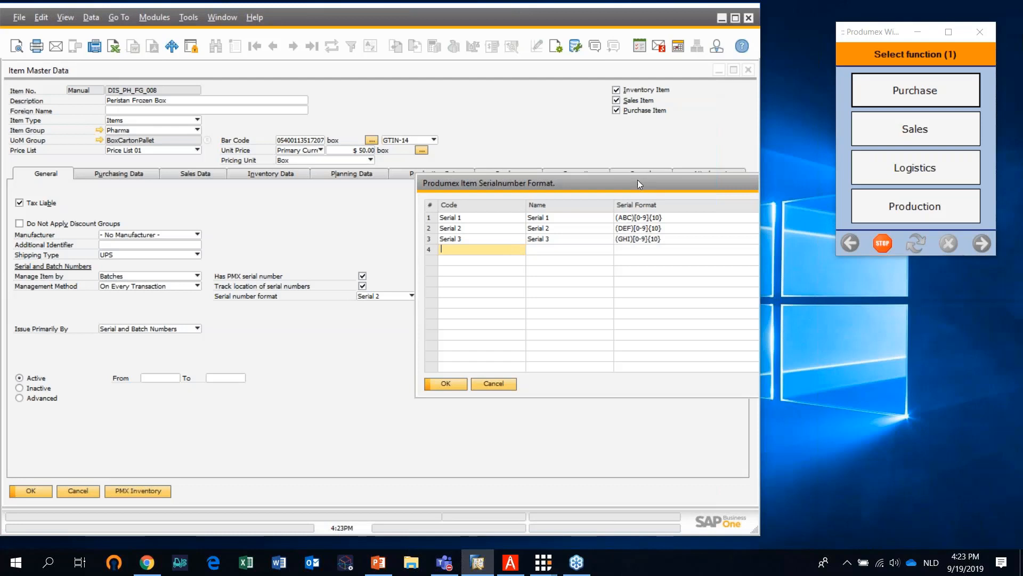
{"action": "left_click_drag", "start_coordinate": [637, 180], "coordinate": [448, 176]}
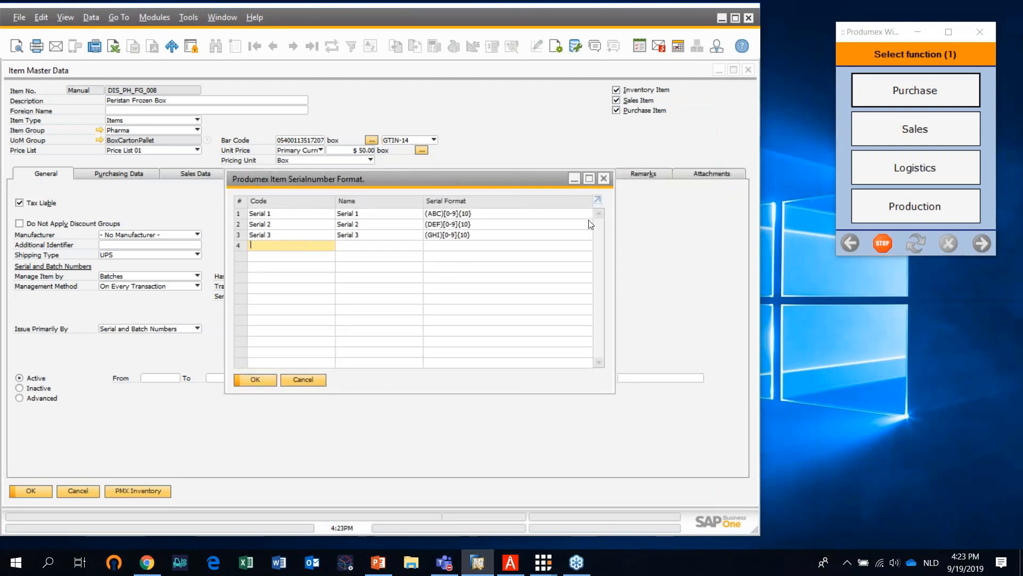
{"action": "left_click", "coordinate": [607, 180]}
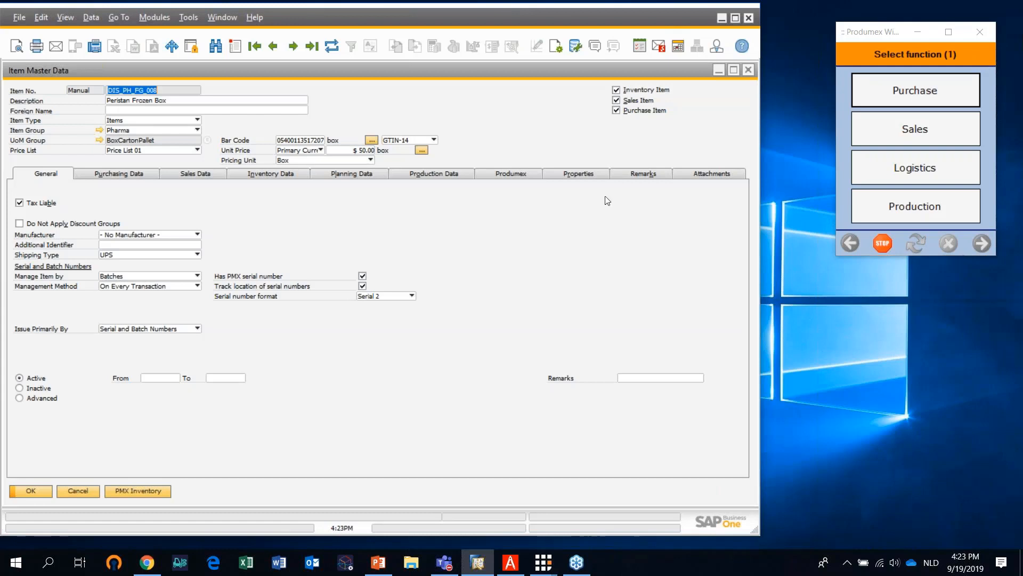
Review the Produmex inventory, purchase and sales settings of the Peristan Frozen Box item
{"action": "left_click", "coordinate": [521, 177]}
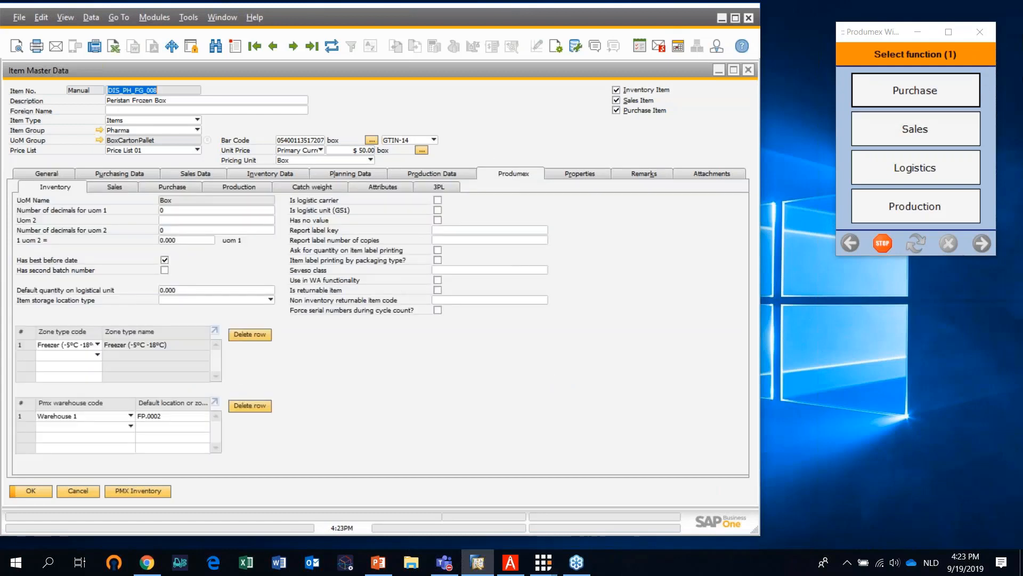
{"action": "left_click", "coordinate": [1011, 46]}
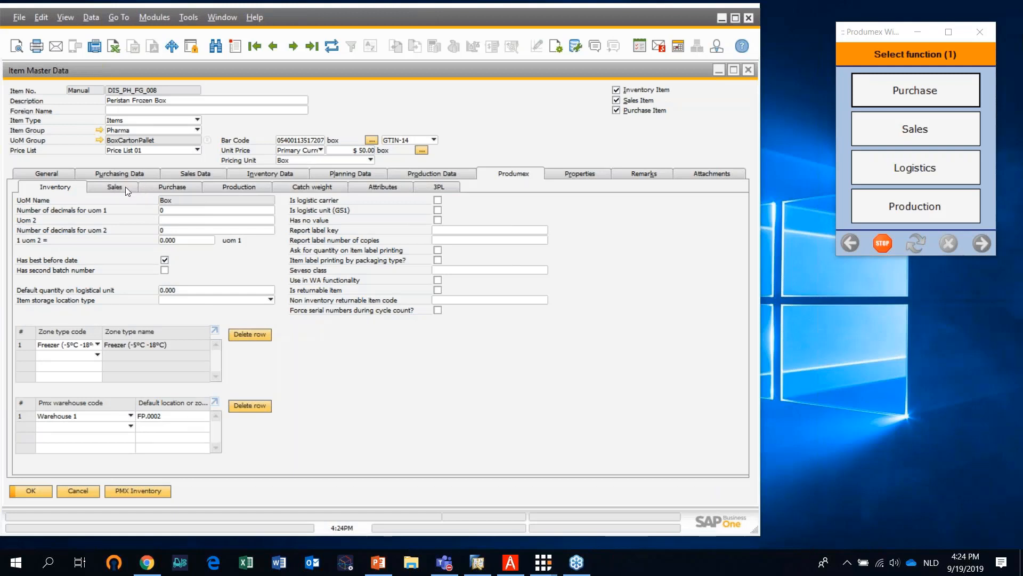
{"action": "left_click", "coordinate": [178, 187]}
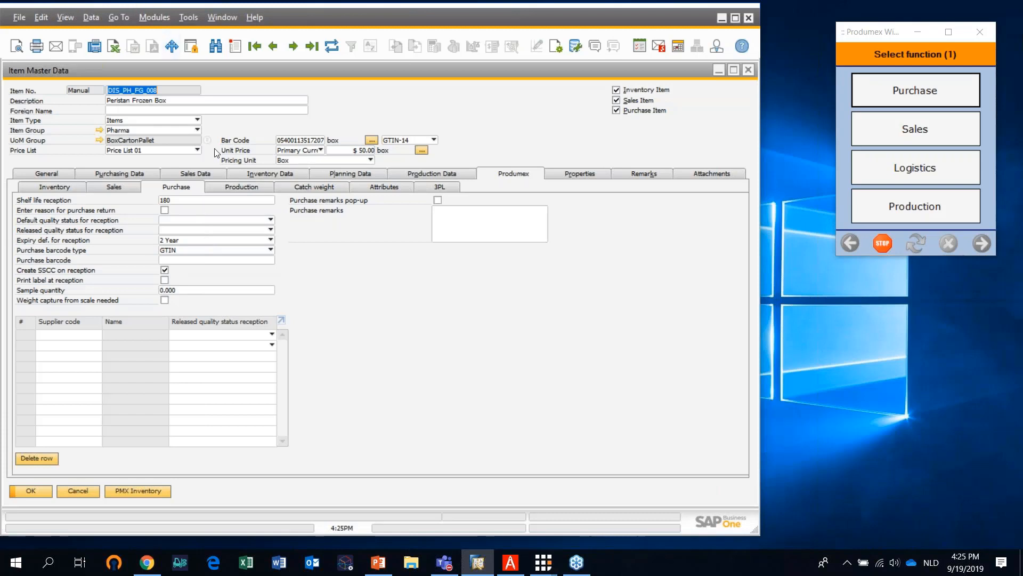
{"action": "left_click", "coordinate": [112, 188]}
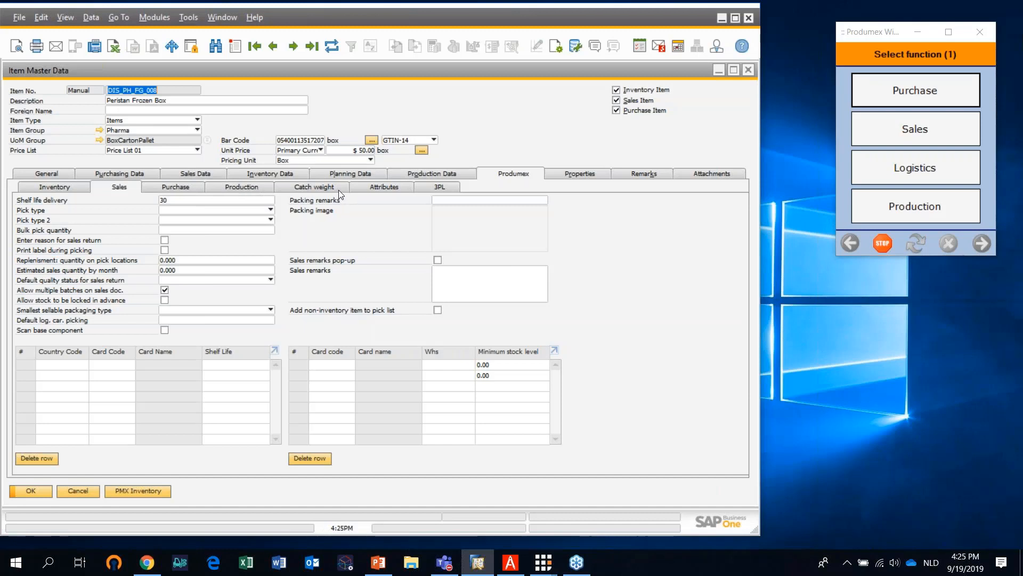
Review the item's Produmex attributes and the available batch attribute codes without picking one
{"action": "left_click", "coordinate": [390, 188]}
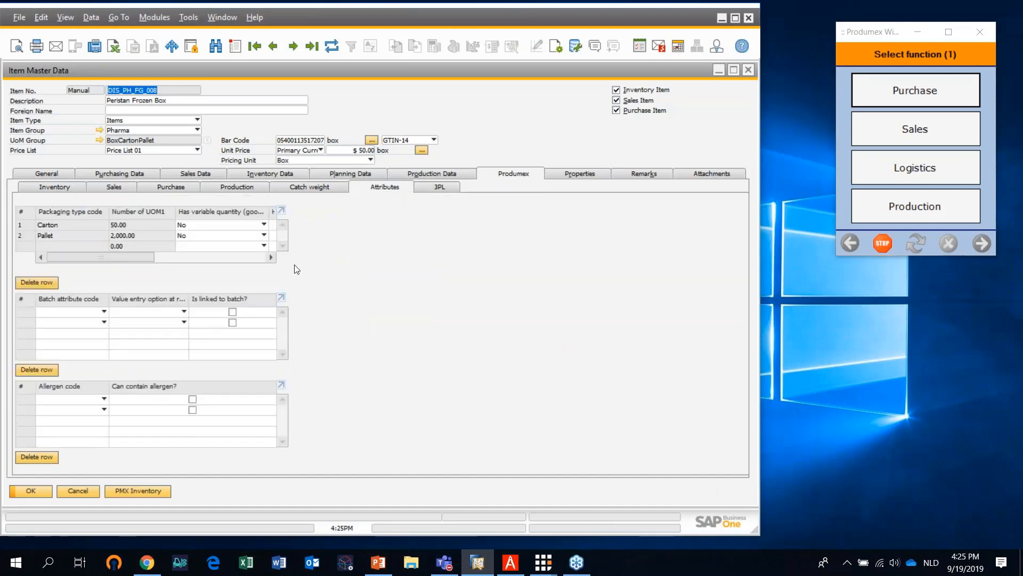
{"action": "left_click", "coordinate": [104, 314]}
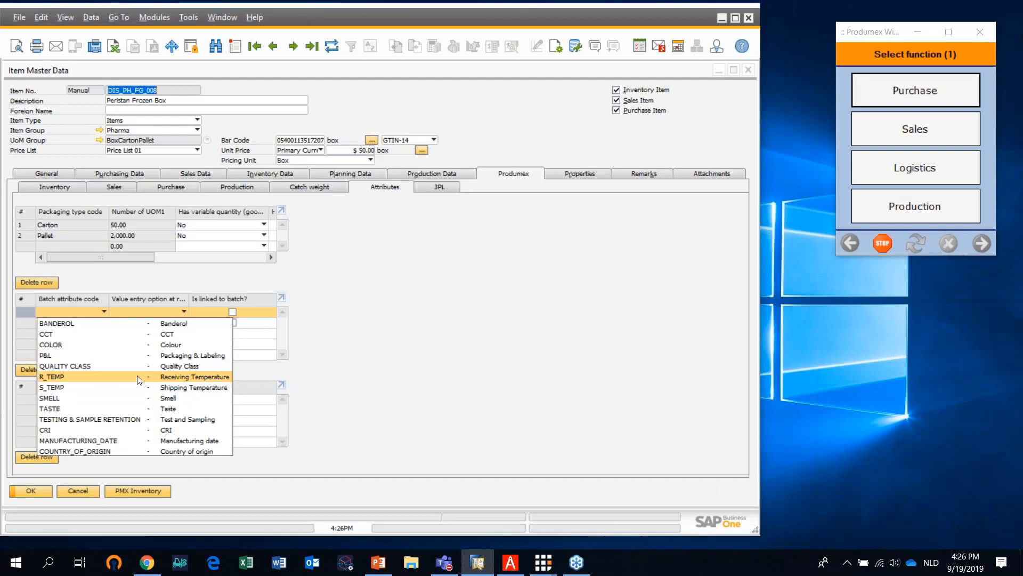
{"action": "left_click", "coordinate": [399, 325]}
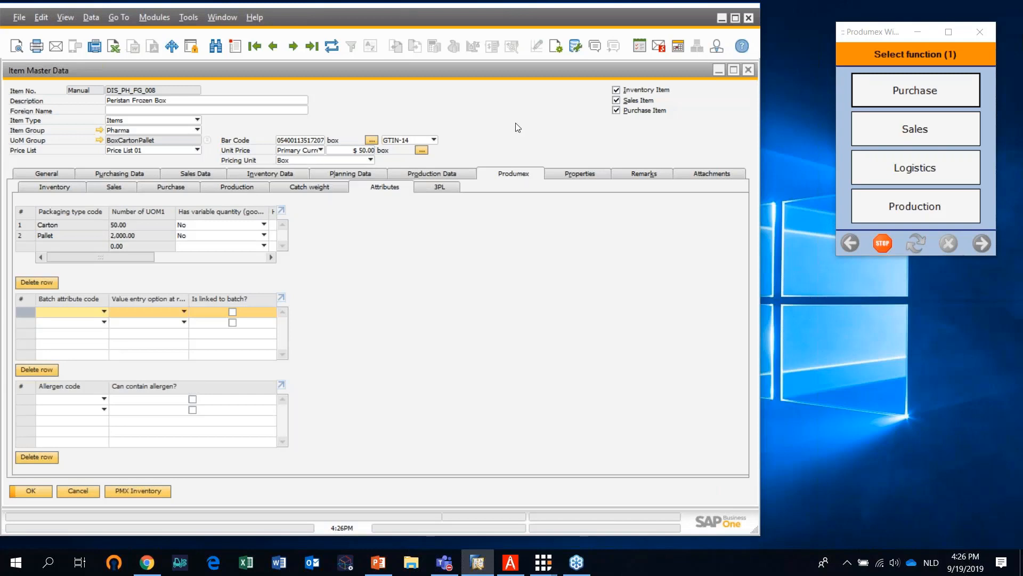
Close the item master data, collapse the Inventory module and open a new purchase order
{"action": "left_click", "coordinate": [748, 71]}
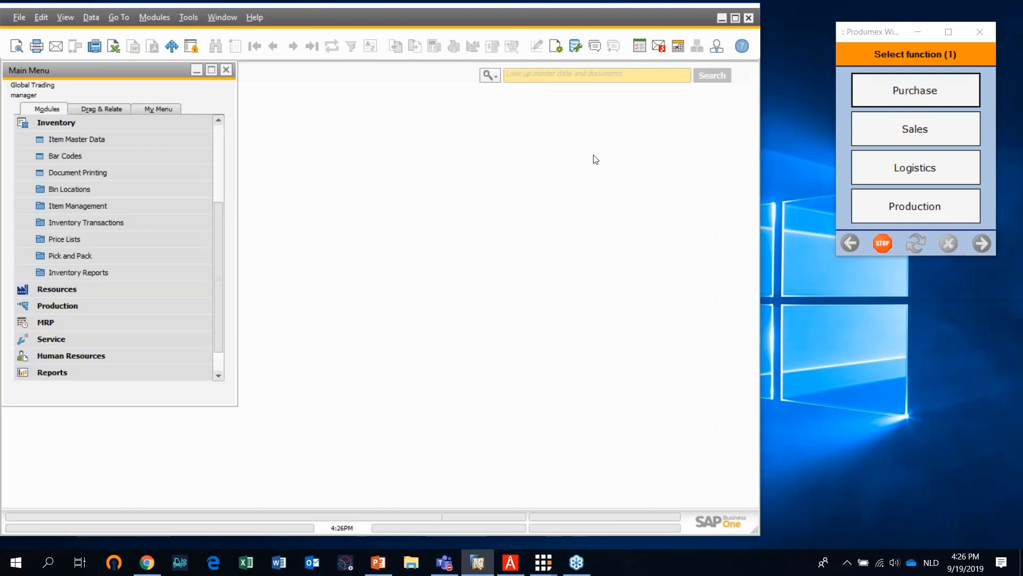
{"action": "left_click", "coordinate": [110, 122]}
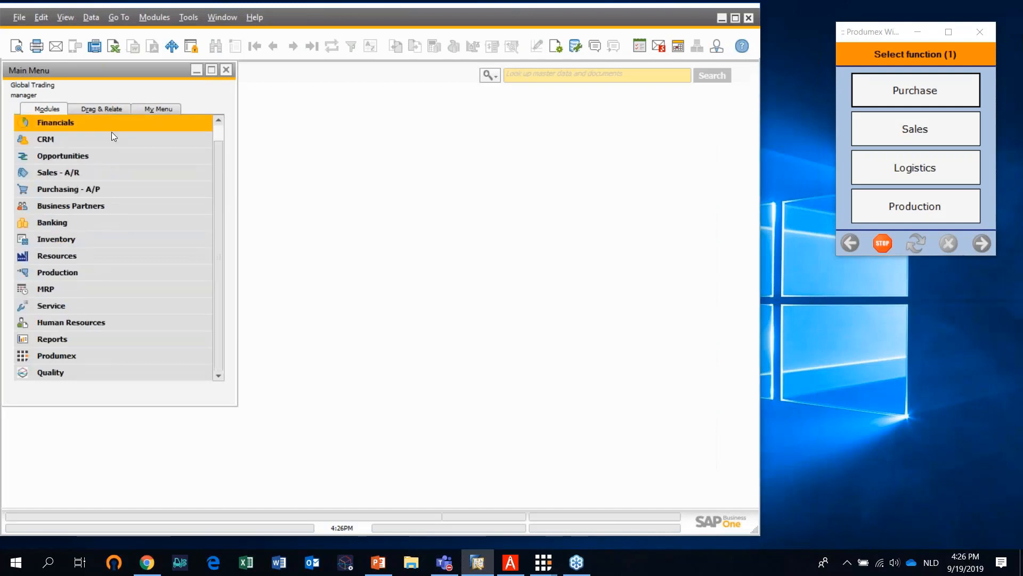
{"action": "left_click", "coordinate": [112, 194]}
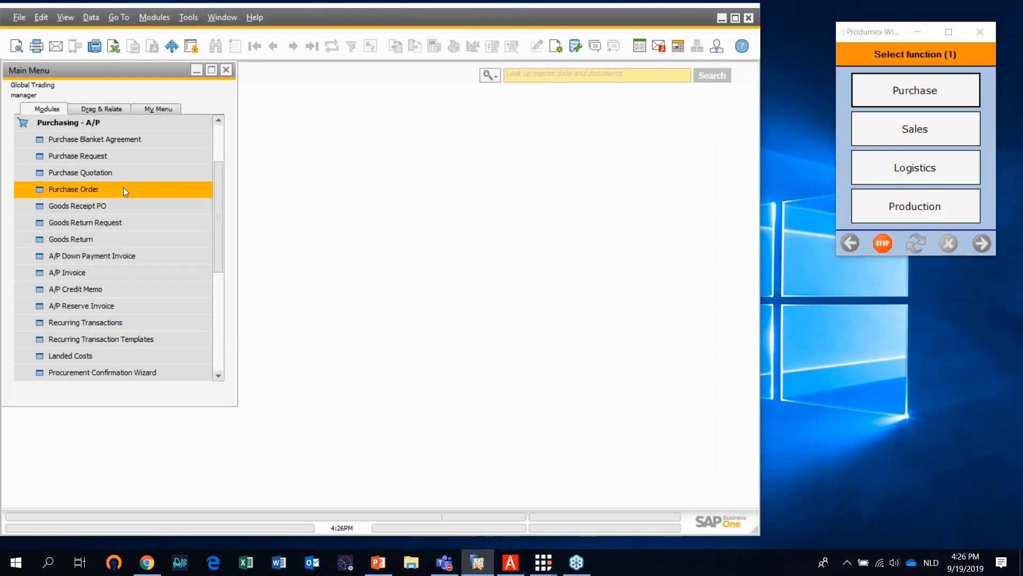
{"action": "left_click", "coordinate": [120, 190]}
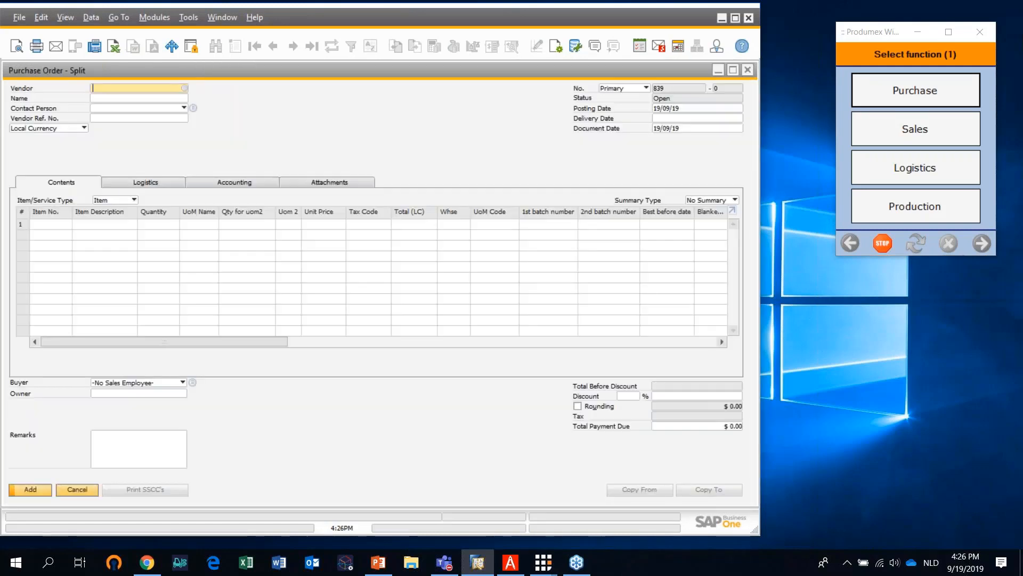
Set the purchase order's vendor to S_3P_002, Pharma Supply
{"action": "left_click", "coordinate": [184, 88]}
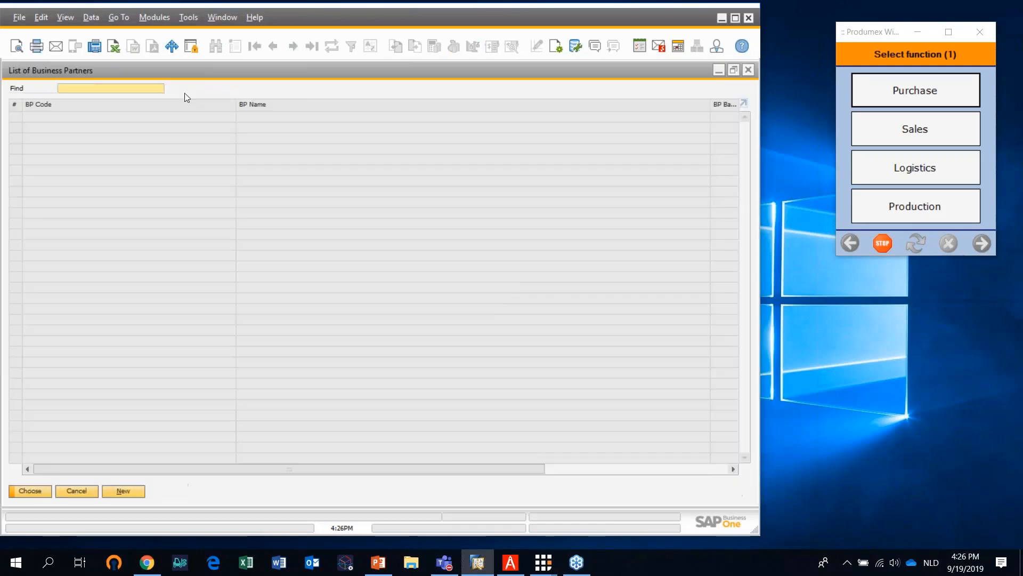
{"action": "left_click", "coordinate": [238, 163]}
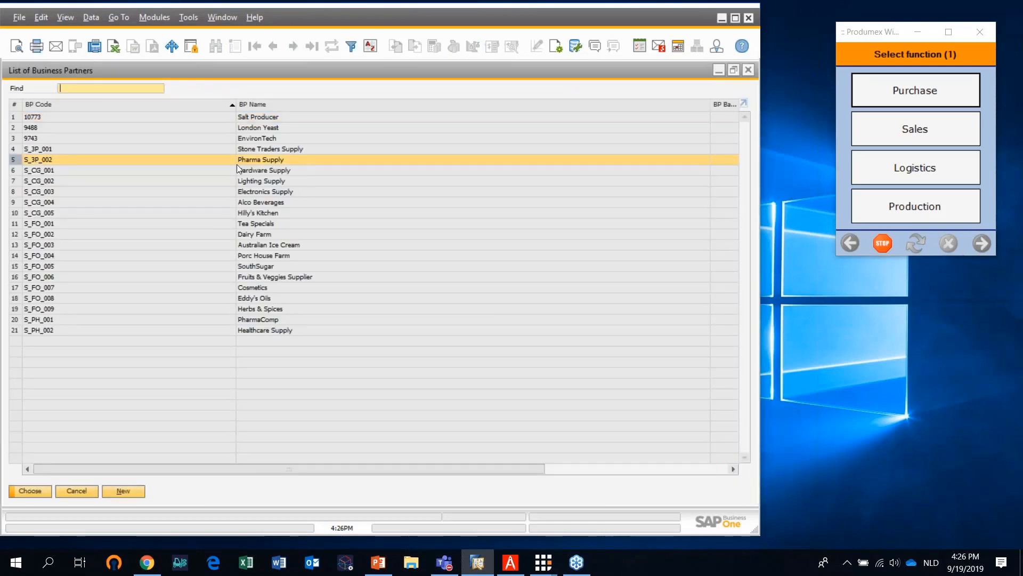
{"action": "left_click", "coordinate": [40, 491]}
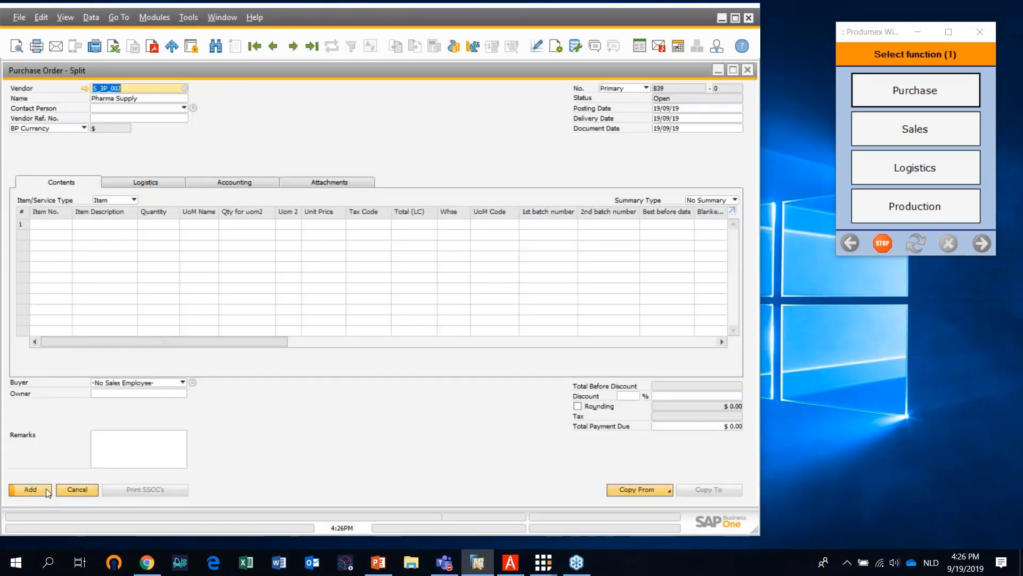
Find the items starting with DIS_P and add DIS_PH_FG_008, Peristan Frozen Box, to the first line of the purchase order
{"action": "left_click", "coordinate": [68, 222]}
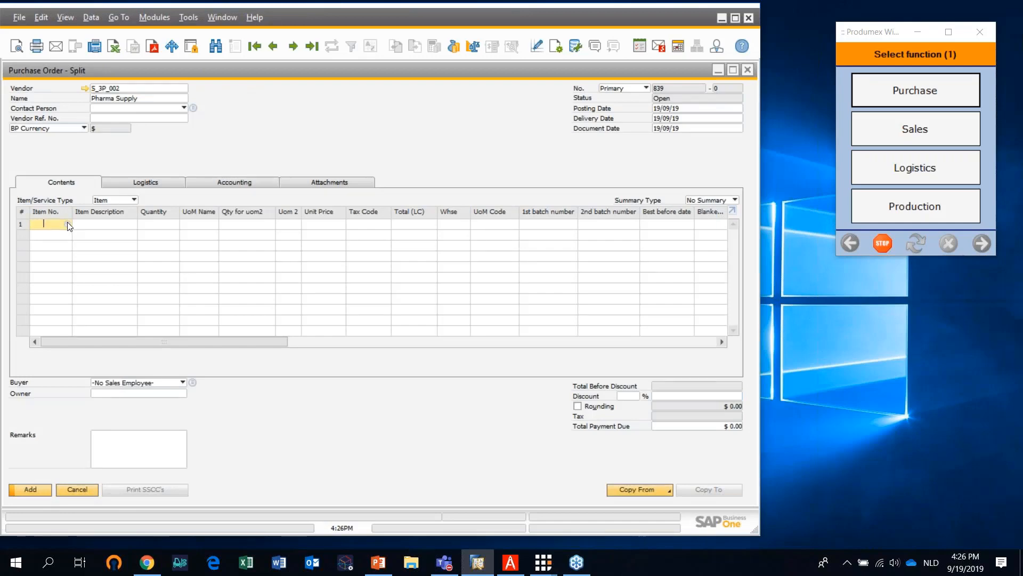
{"action": "key", "text": "Tab"}
{"action": "type", "text": "D"}
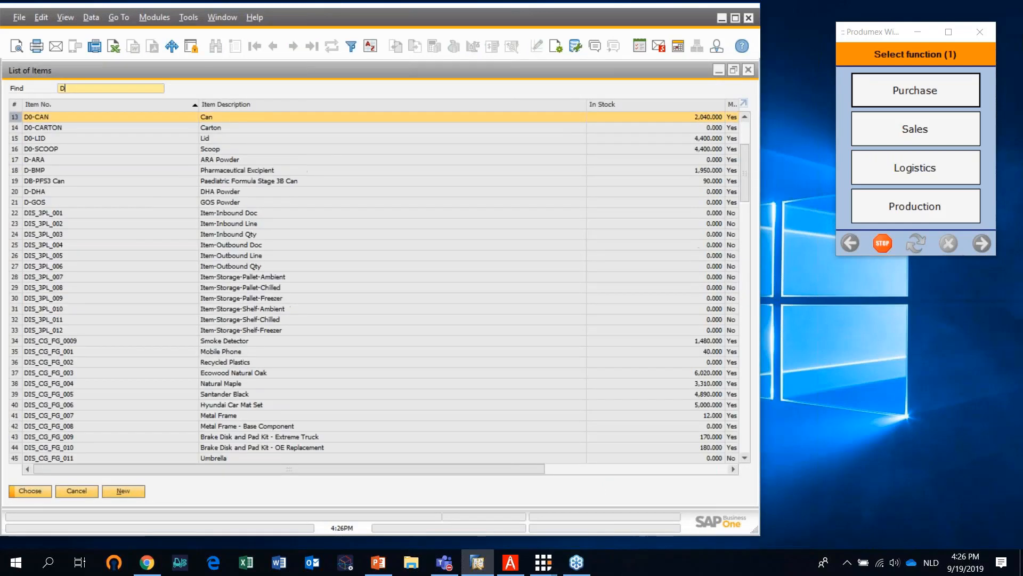
{"action": "type", "text": "OS_PH"}
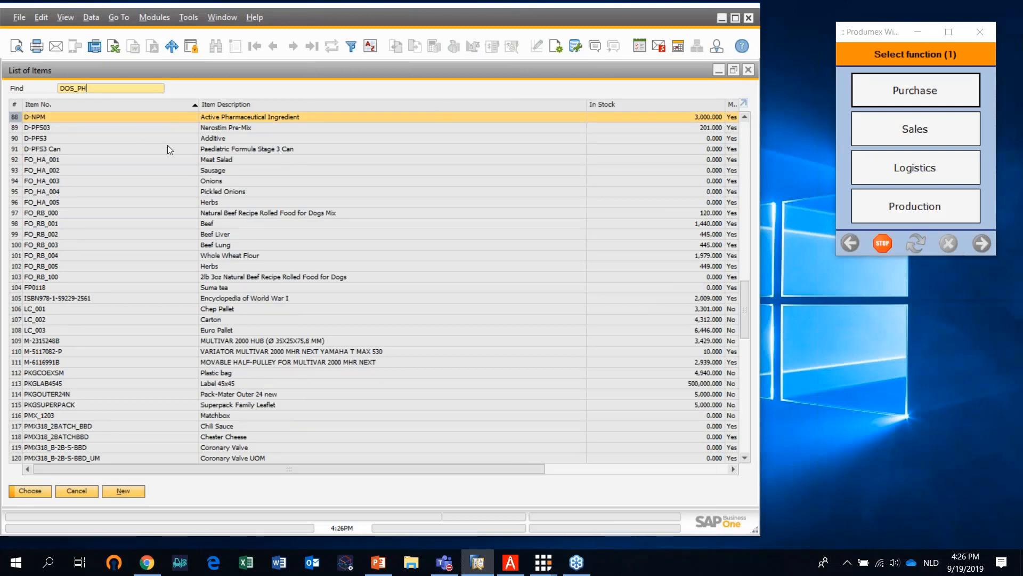
{"action": "key", "text": "BackSpace"}
{"action": "key", "text": "BackSpace"}
{"action": "key", "text": "BackSpace"}
{"action": "key", "text": "BackSpace"}
{"action": "key", "text": "BackSpace"}
{"action": "type", "text": "I"}
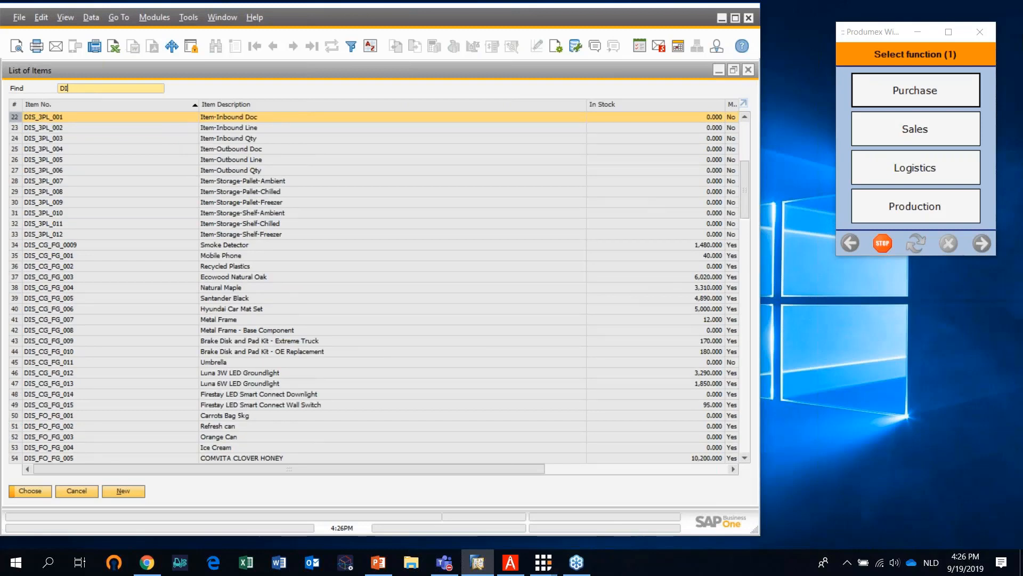
{"action": "type", "text": "S_P"}
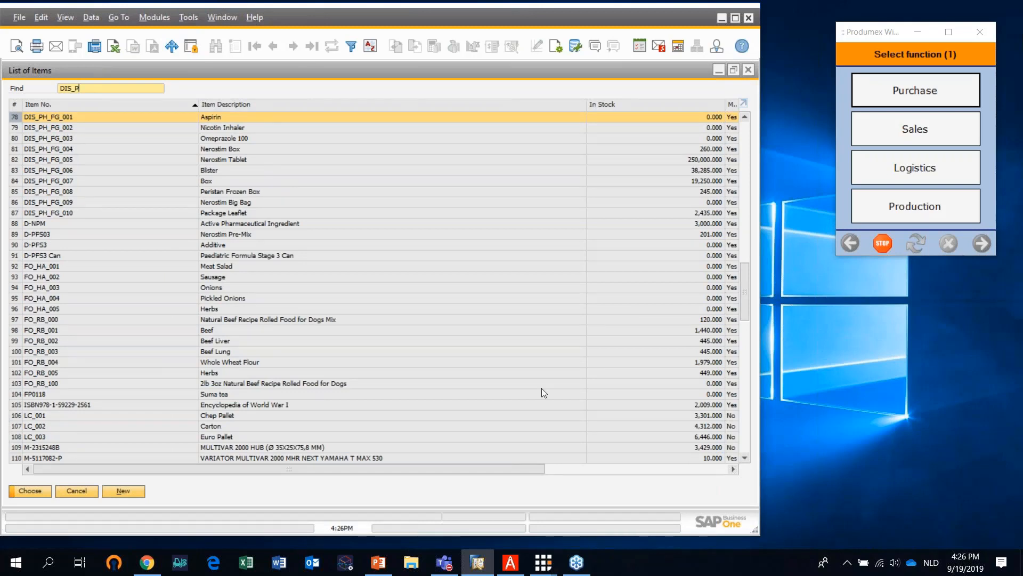
{"action": "left_click", "coordinate": [220, 195]}
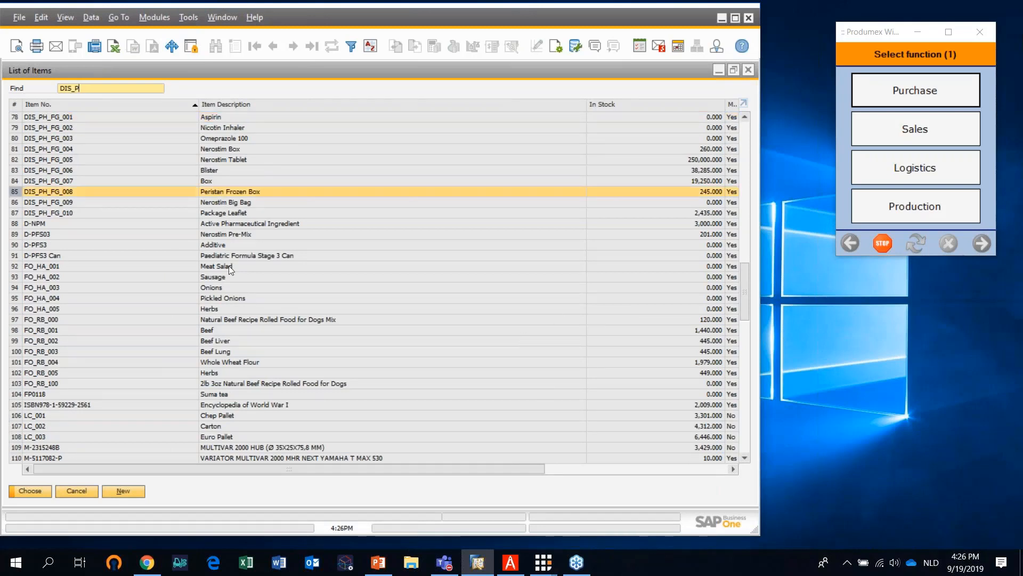
{"action": "left_click", "coordinate": [31, 491]}
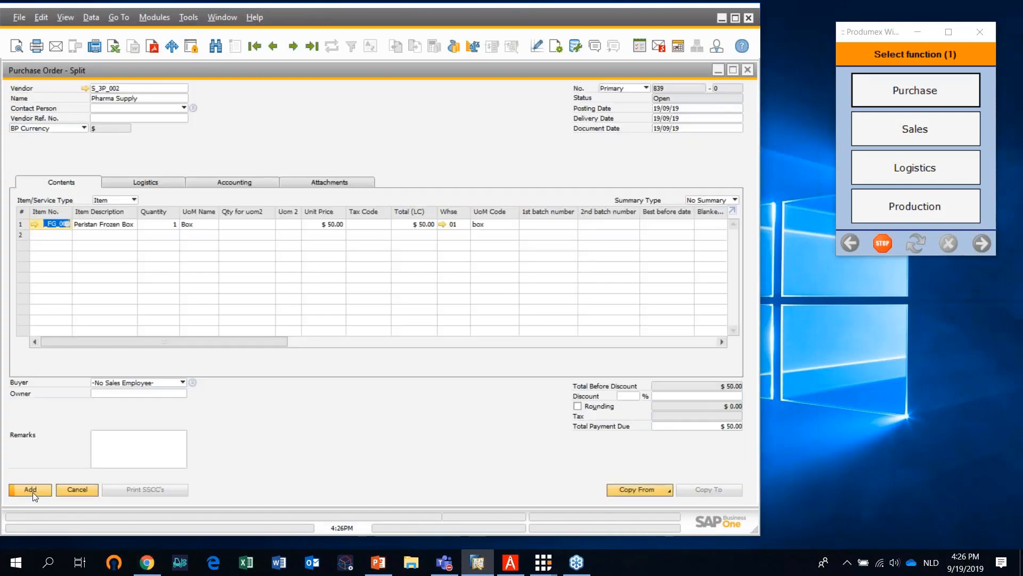
Set the Peristan Frozen Box line's quantity to 50 and add the purchase order
{"action": "left_click", "coordinate": [169, 227]}
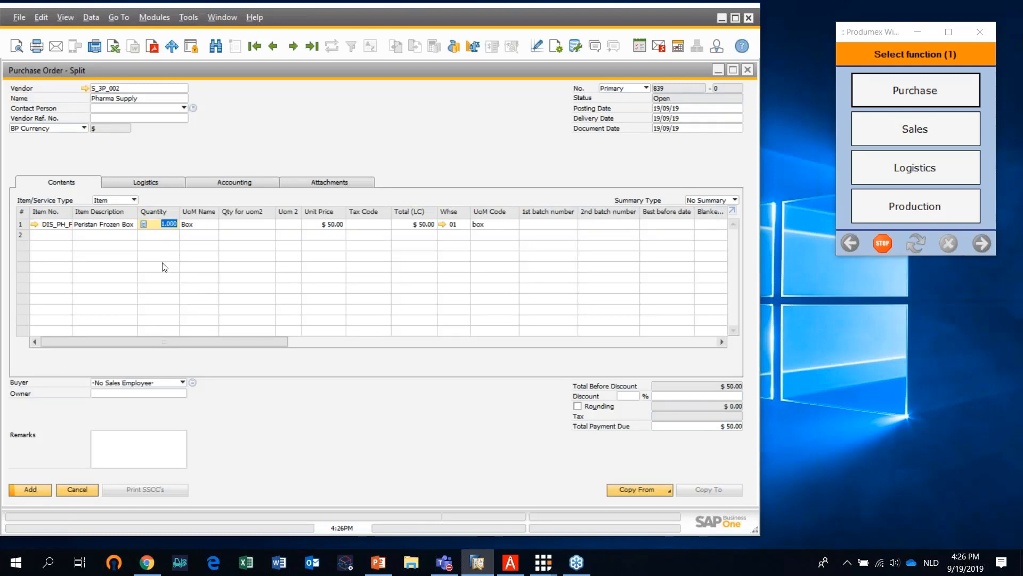
{"action": "type", "text": "50"}
{"action": "key", "text": "Return"}
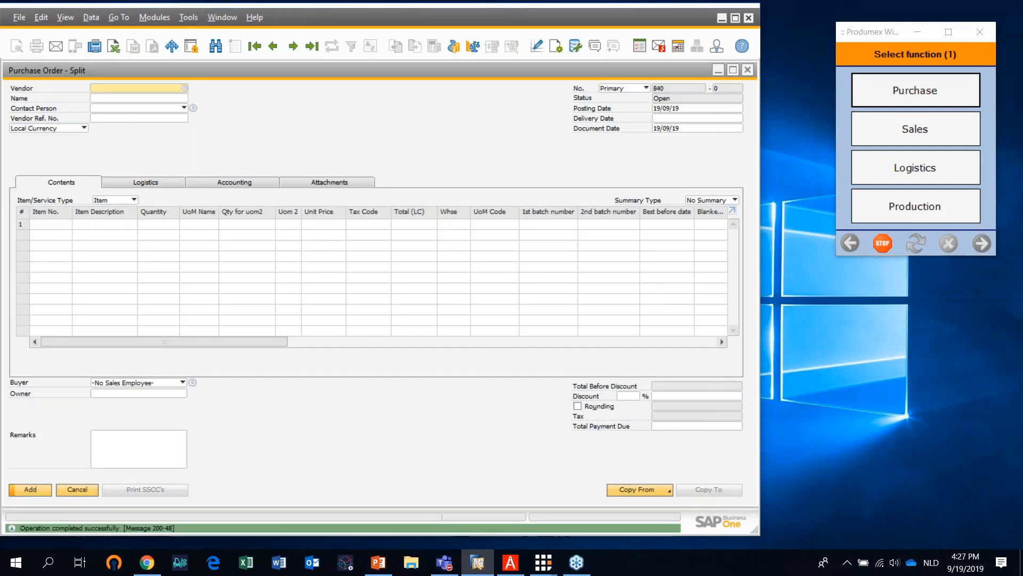
Display the last purchase order and start a purchase reception at RD_1, Receiving Dock 1, in the Produmex scanner client
{"action": "left_click", "coordinate": [312, 46]}
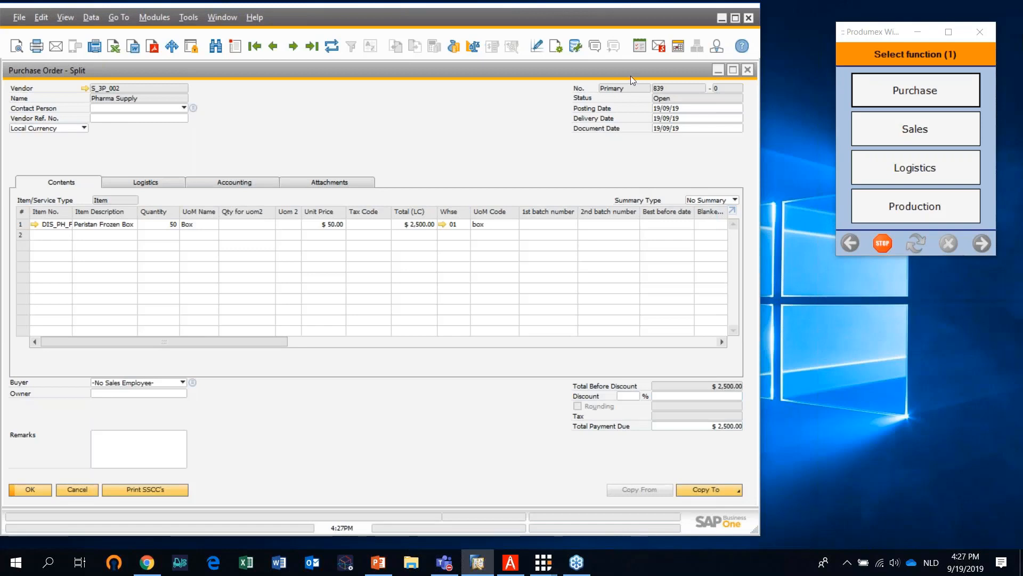
{"action": "left_click", "coordinate": [916, 97]}
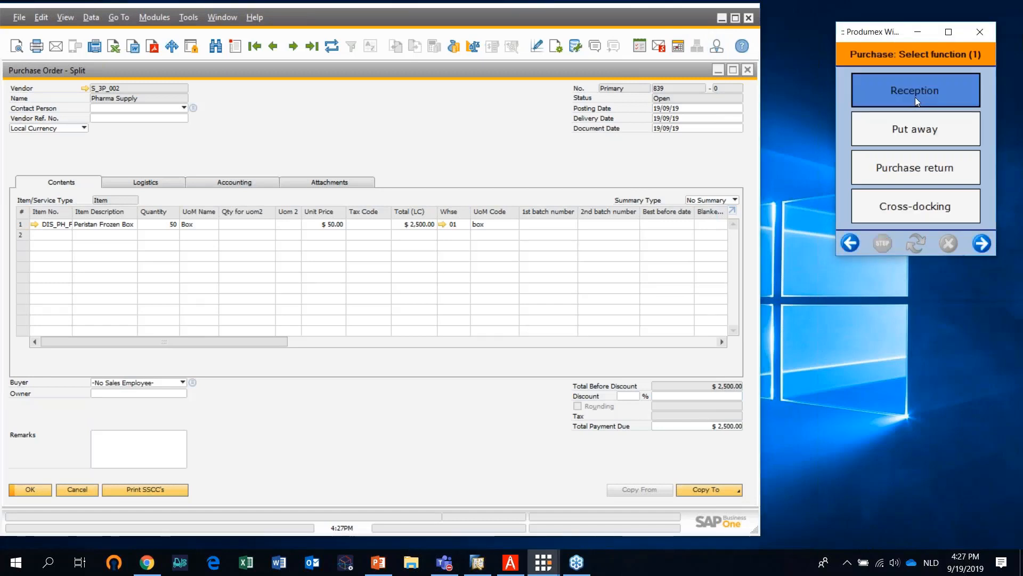
{"action": "left_click", "coordinate": [915, 97]}
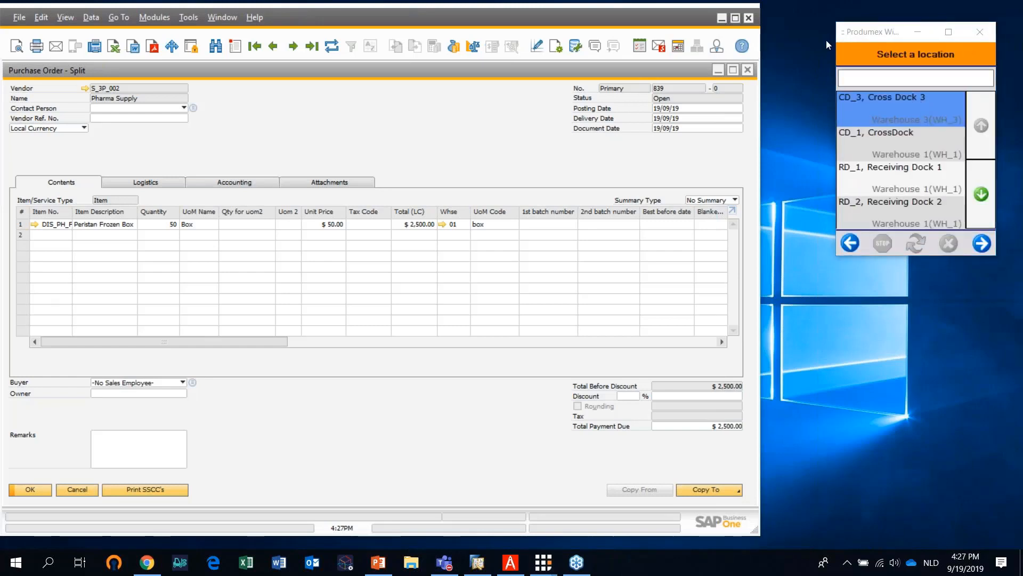
{"action": "left_click", "coordinate": [891, 178]}
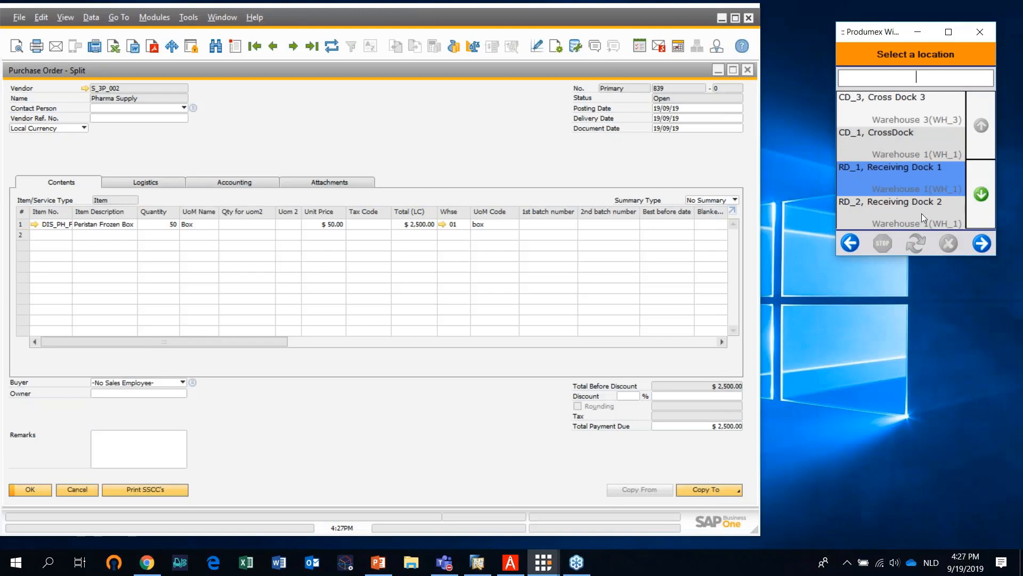
{"action": "left_click", "coordinate": [982, 243]}
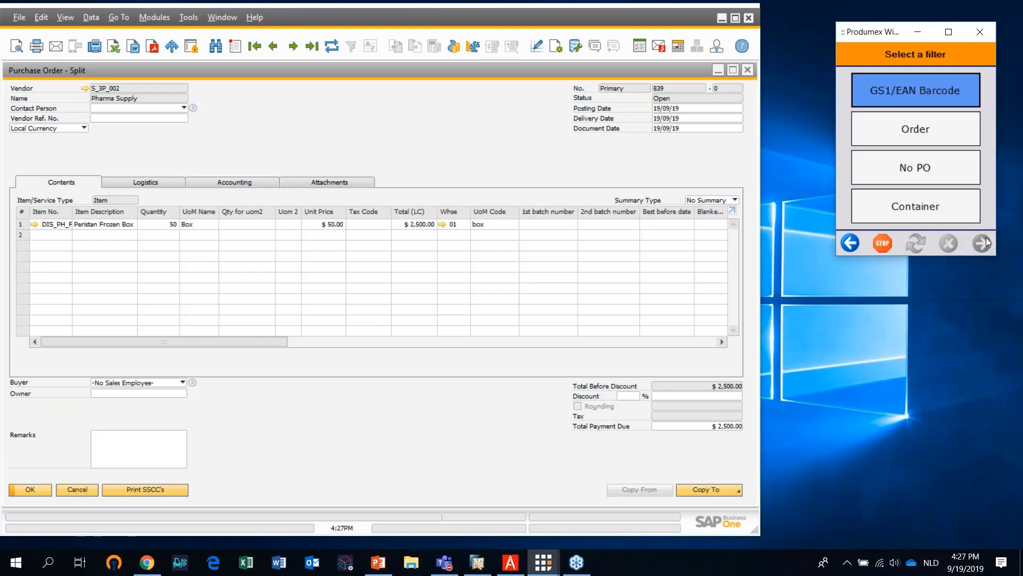
Receive by order against the Pharma Supply purchase order, as non-identical logistic units with no label on the logistic unit
{"action": "left_click", "coordinate": [933, 91]}
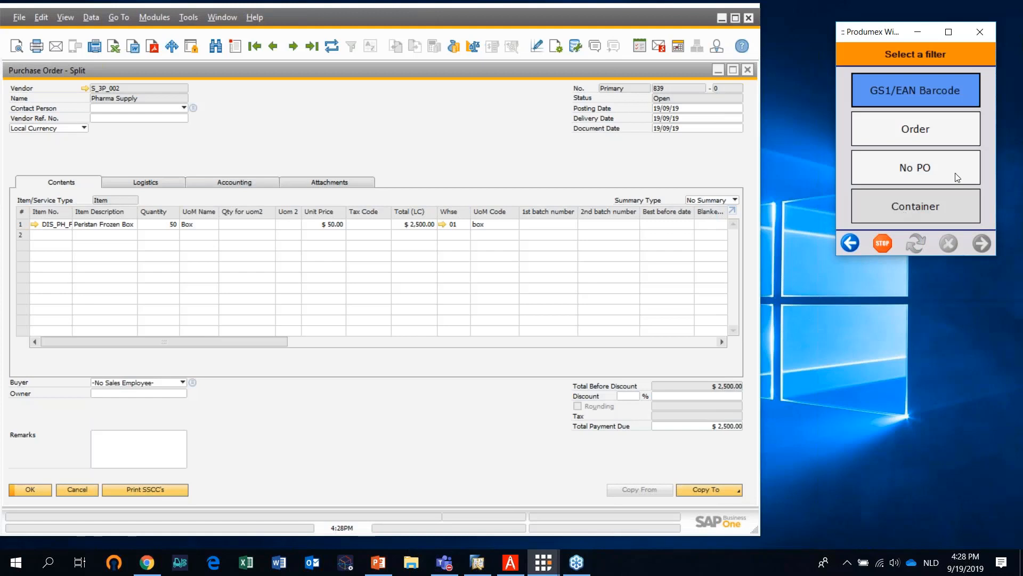
{"action": "left_click", "coordinate": [930, 133]}
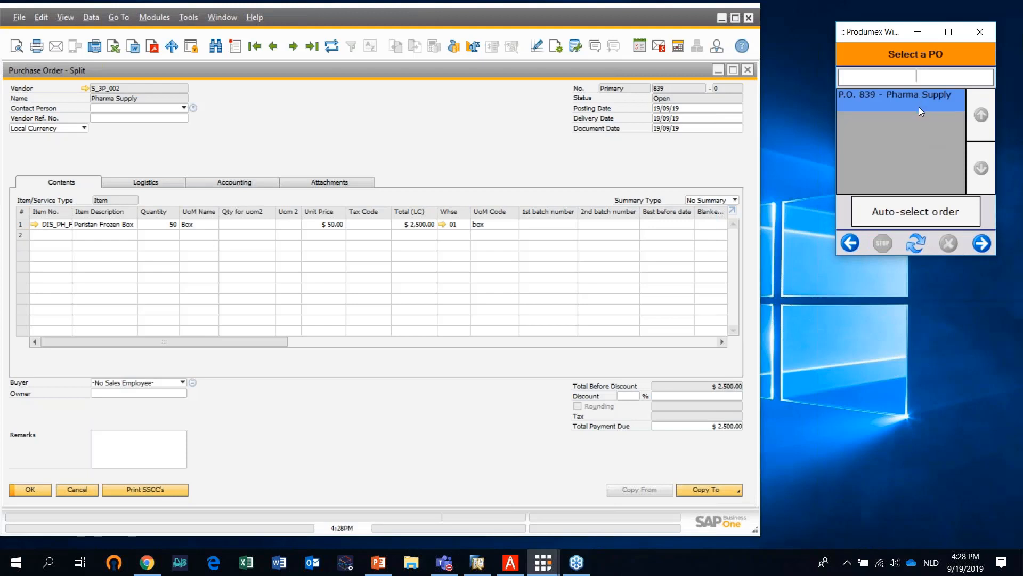
{"action": "left_click", "coordinate": [981, 245]}
{"action": "left_click", "coordinate": [982, 244]}
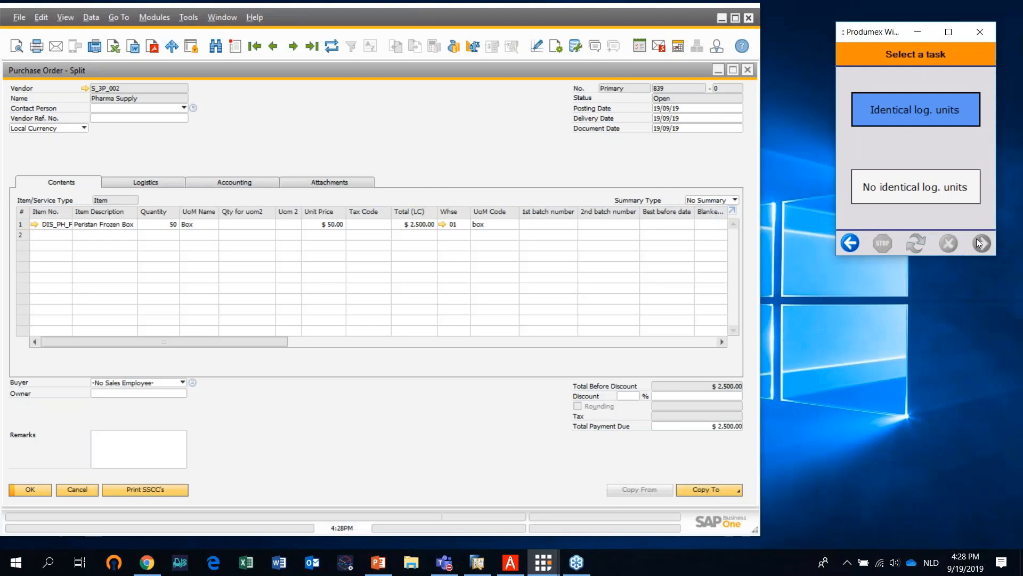
{"action": "left_click", "coordinate": [938, 189]}
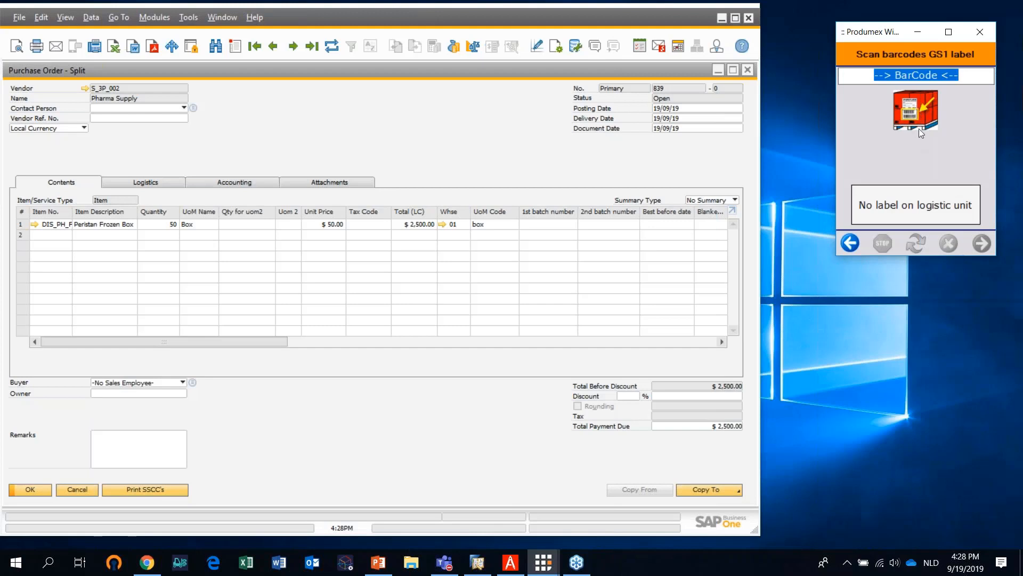
{"action": "left_click", "coordinate": [932, 212]}
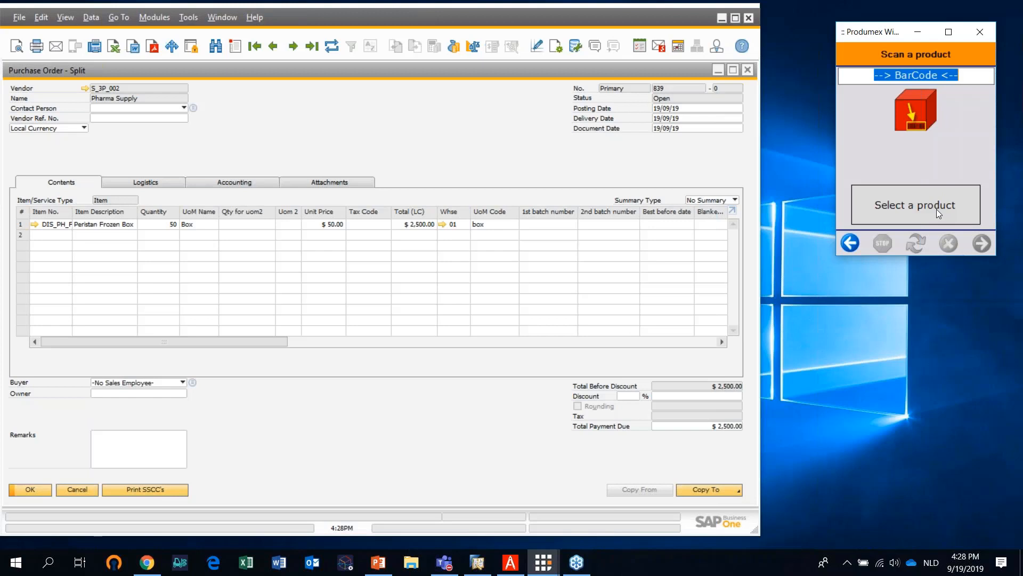
{"action": "left_click", "coordinate": [936, 209]}
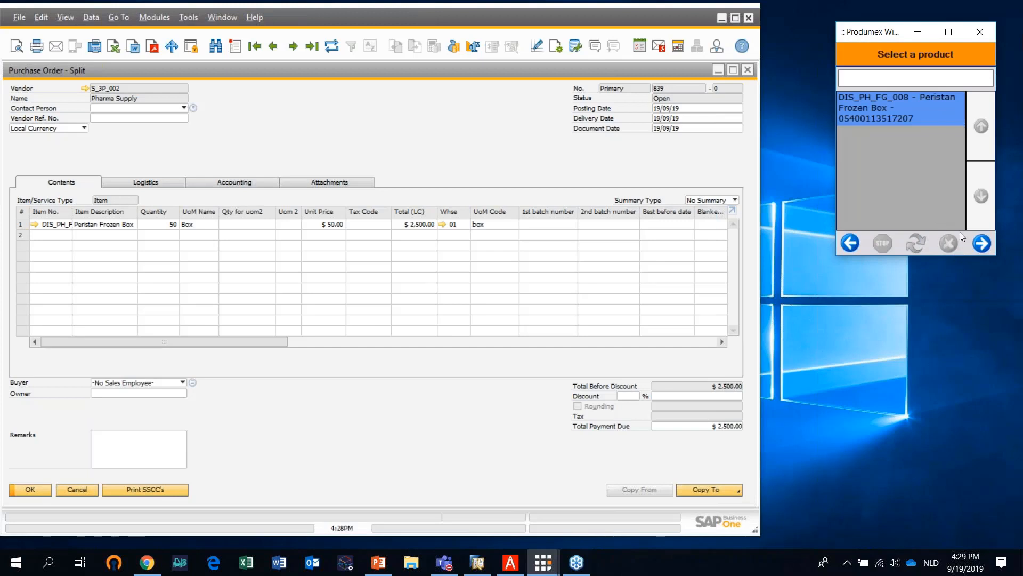
{"action": "left_click", "coordinate": [982, 243]}
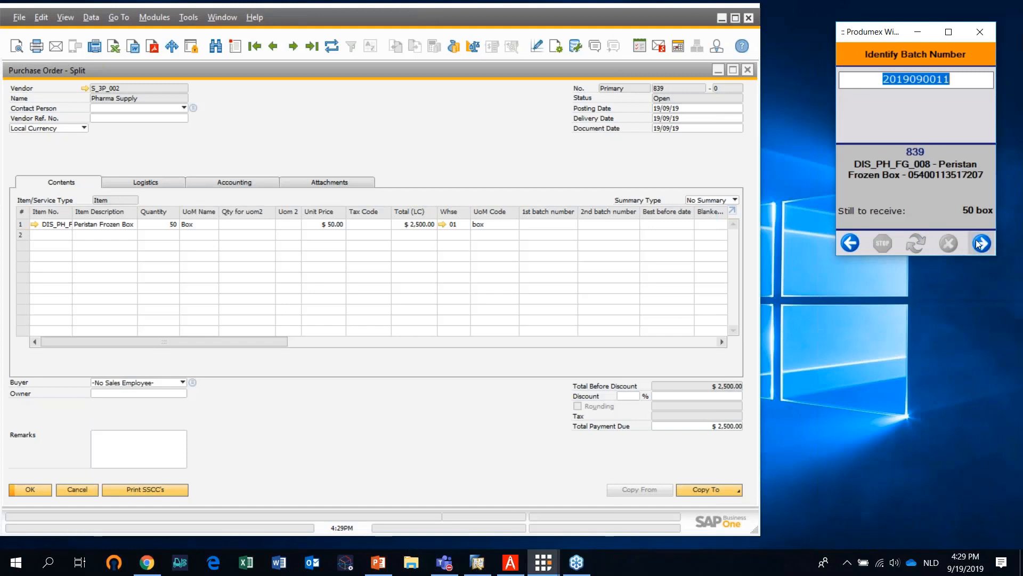
{"action": "left_click", "coordinate": [981, 243]}
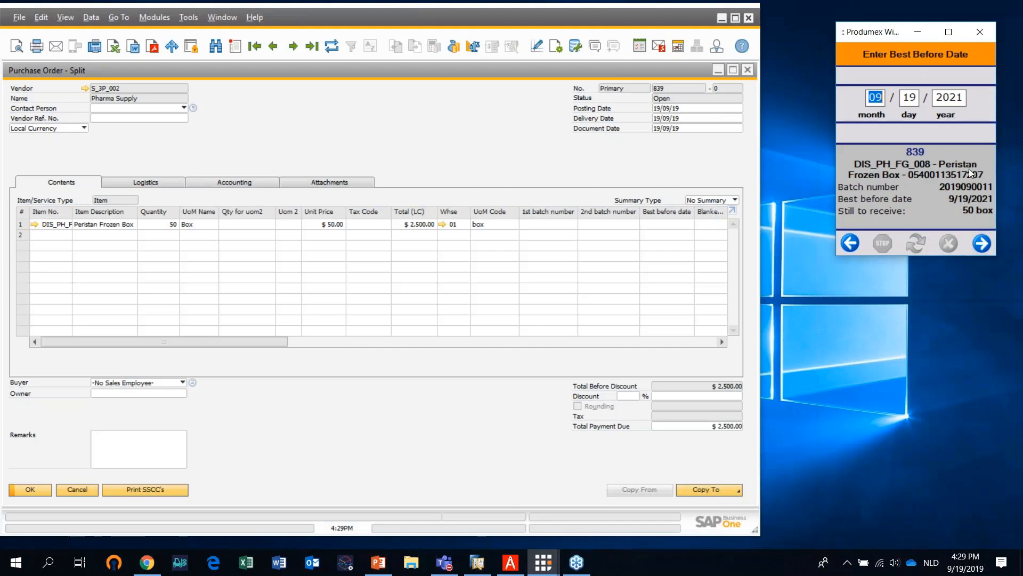
{"action": "left_click", "coordinate": [980, 246]}
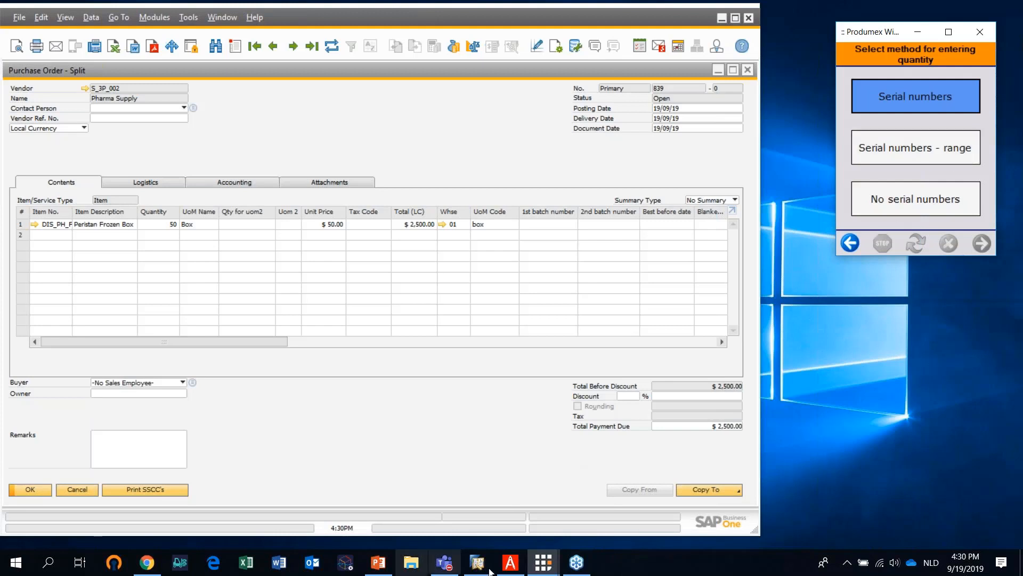
Switch to PDF Architect, view the serial number barcodes in Serial Barcodes.pdf, and return to the reception
{"action": "left_click", "coordinate": [513, 569]}
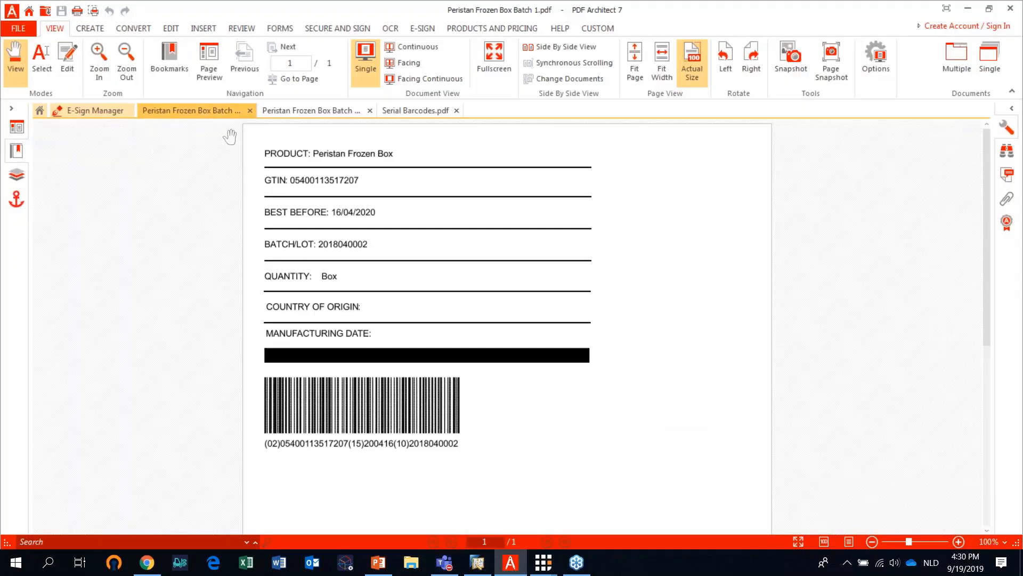
{"action": "left_click", "coordinate": [408, 110]}
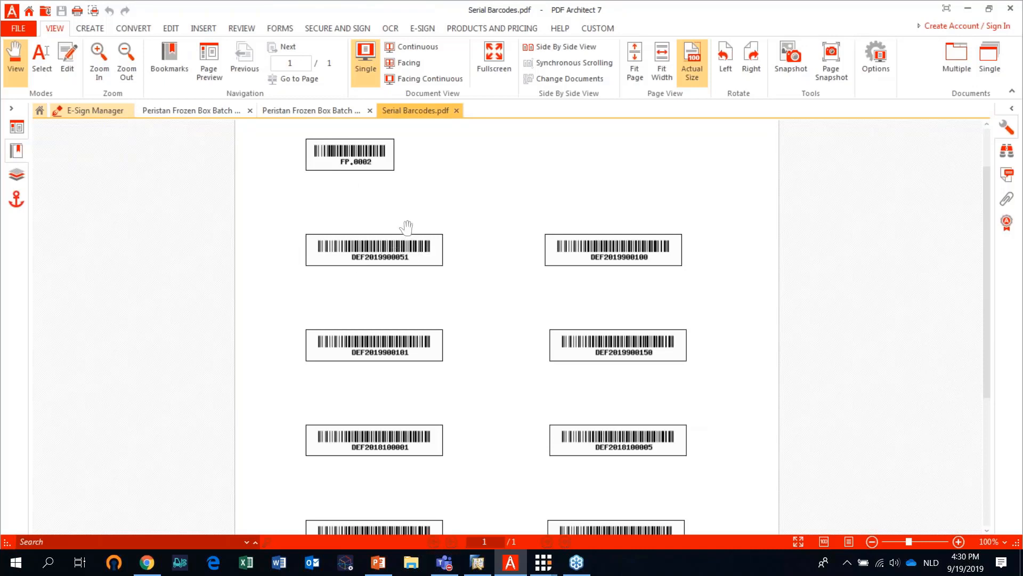
{"action": "left_click", "coordinate": [968, 11]}
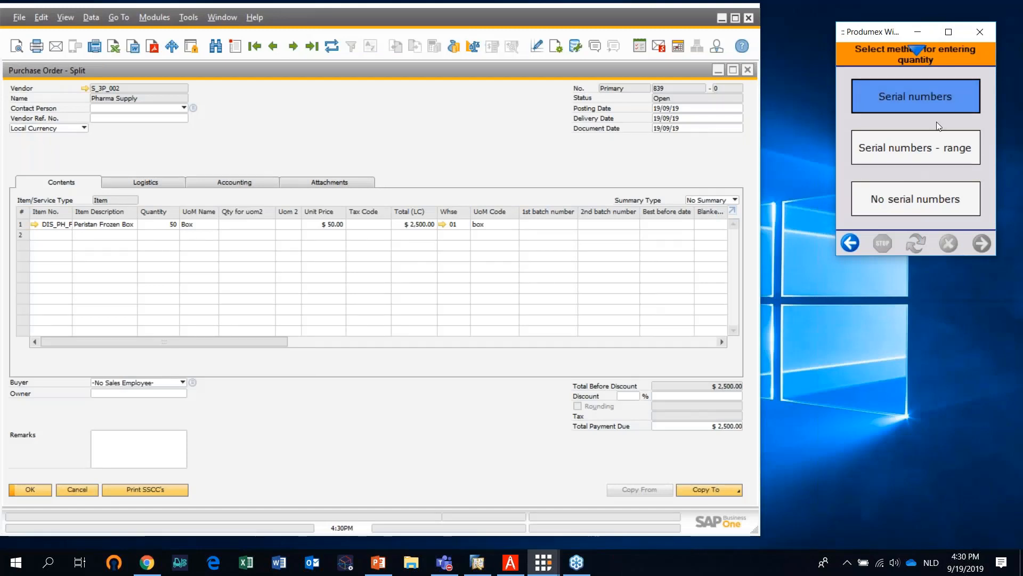
{"action": "left_click", "coordinate": [928, 149]}
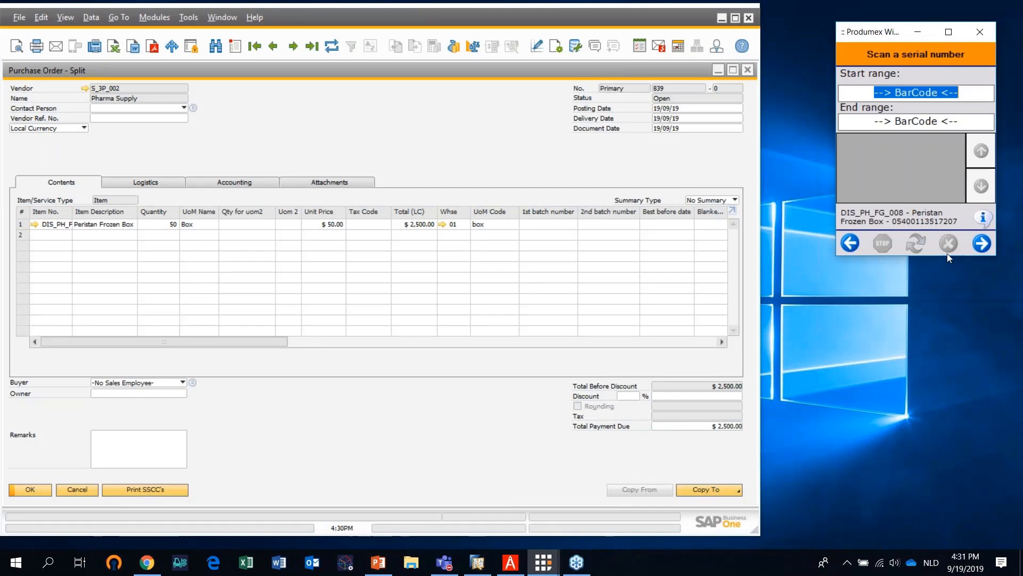
{"action": "type", "text": "]C0DEF2019900051"}
{"action": "key", "text": "Return"}
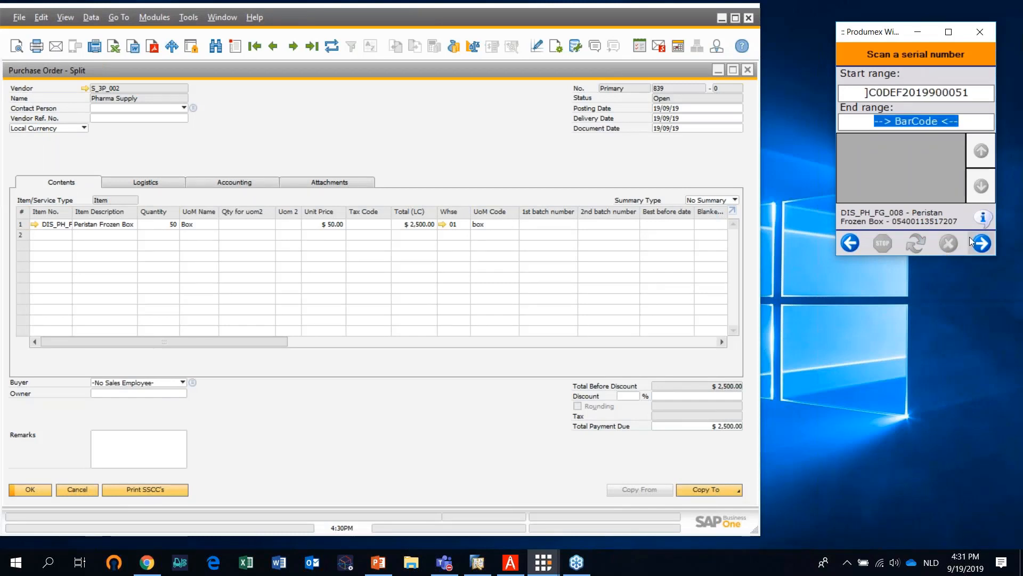
{"action": "type", "text": "]C0DEF2019900100"}
{"action": "key", "text": "Return"}
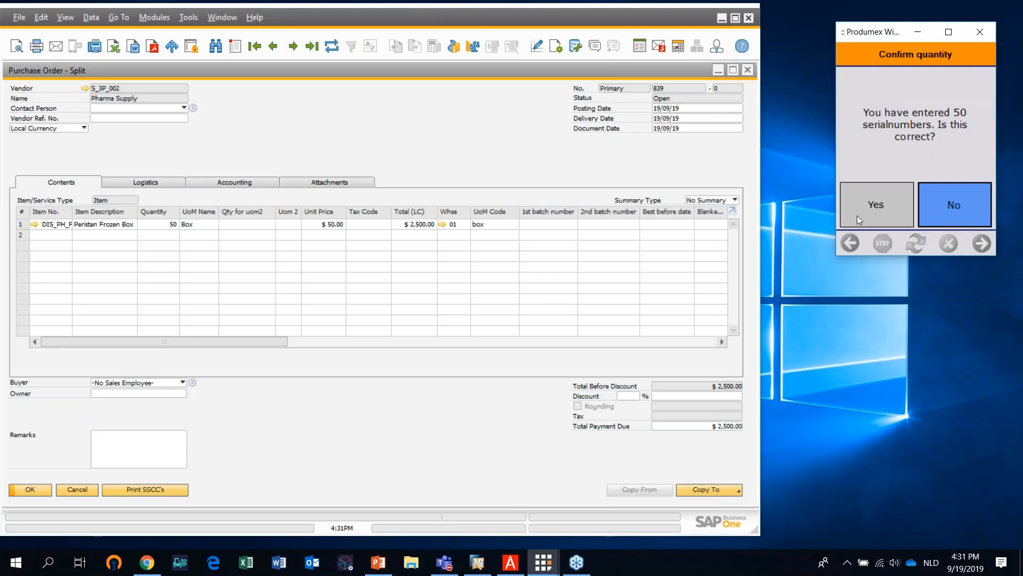
{"action": "left_click", "coordinate": [874, 206]}
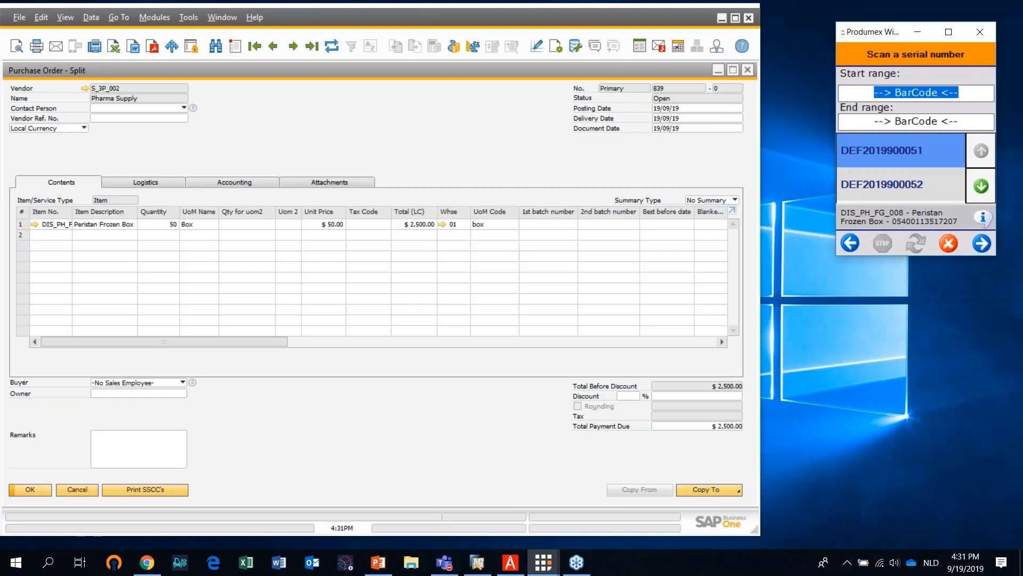
{"action": "left_click", "coordinate": [983, 243]}
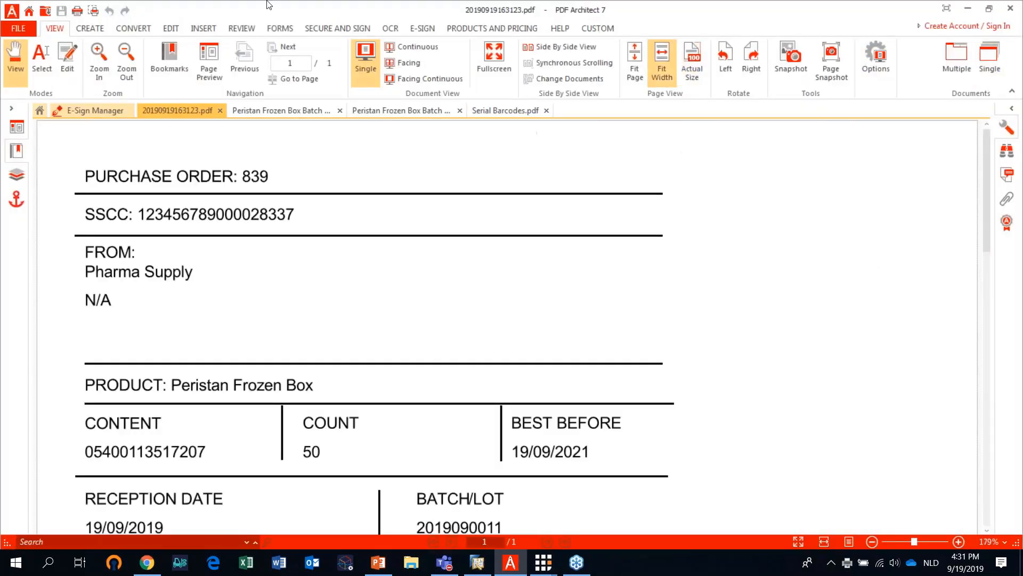
Examine the whole generated logistic unit label for the Peristan Frozen Box, including its barcodes, and minimize the PDF viewer
{"action": "left_click", "coordinate": [130, 53]}
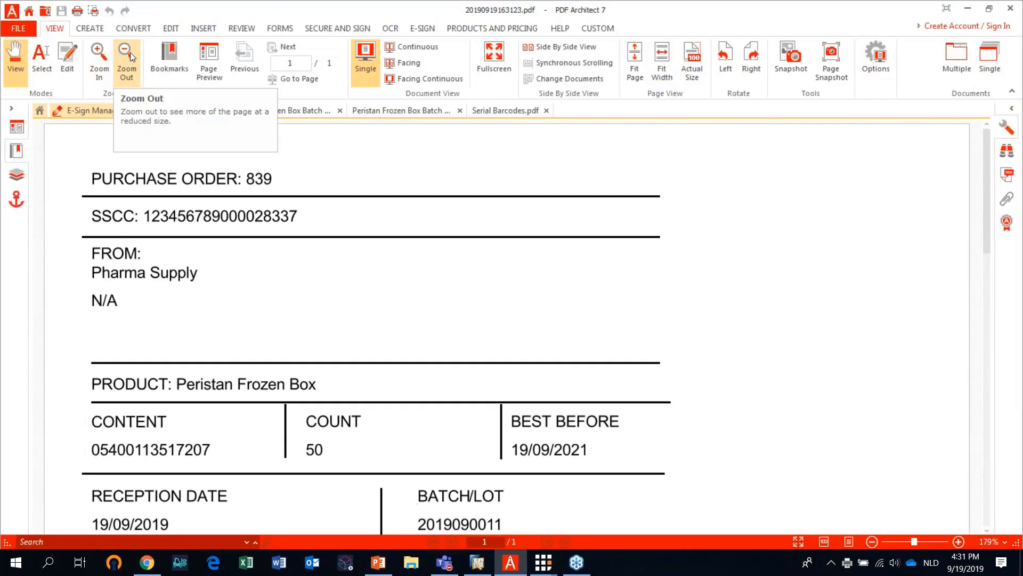
{"action": "left_click", "coordinate": [130, 52]}
{"action": "left_click", "coordinate": [130, 52]}
{"action": "left_click", "coordinate": [130, 52]}
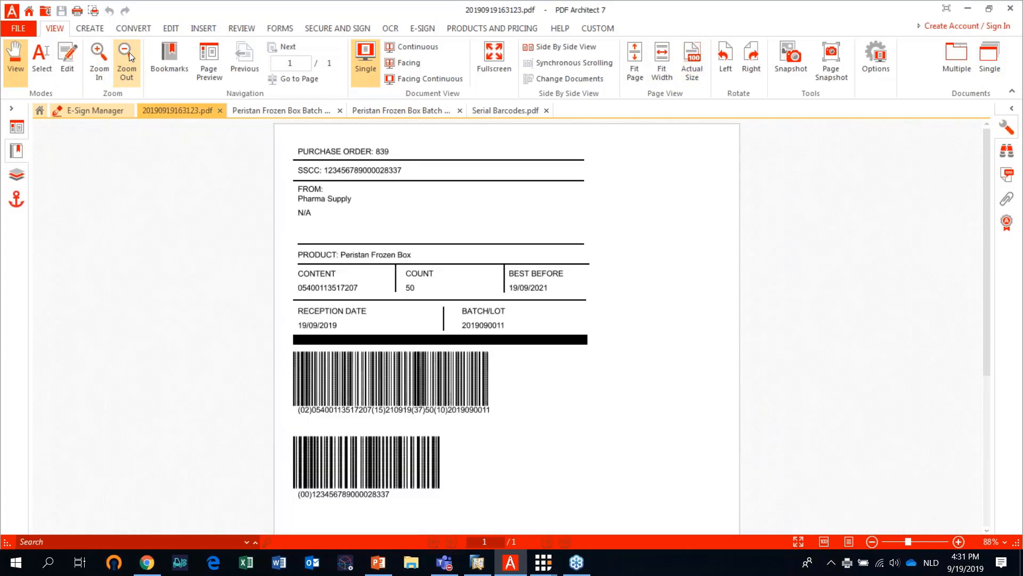
{"action": "key", "text": "XF86AudioRaiseVolume"}
{"action": "key", "text": "XF86AudioRaiseVolume"}
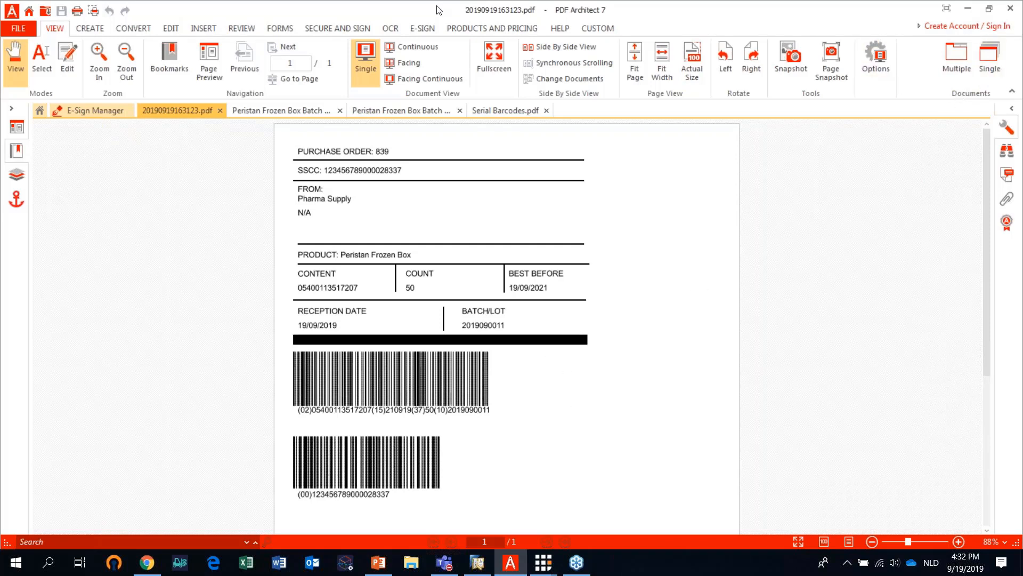
{"action": "left_click", "coordinate": [972, 9]}
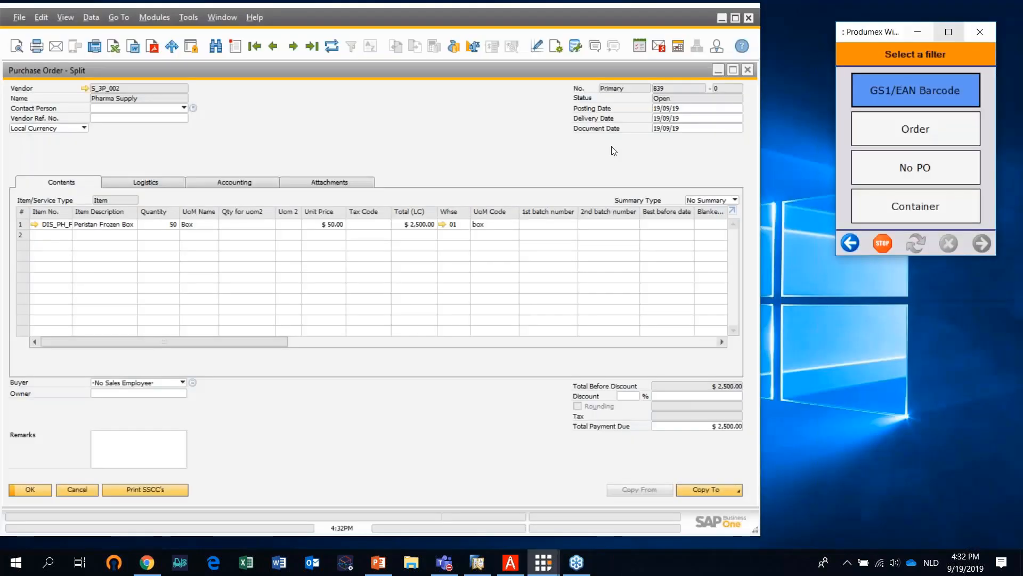
Close the purchase order and open the last Goods Receipt PO to examine its line's storage location, SSCC, batch and best before date
{"action": "left_click", "coordinate": [748, 70]}
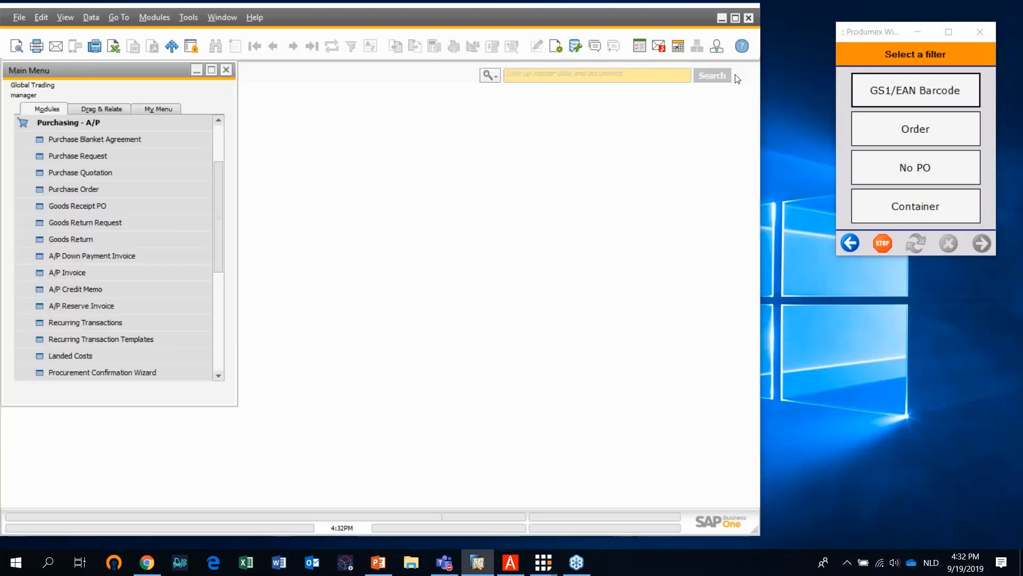
{"action": "left_click", "coordinate": [101, 119]}
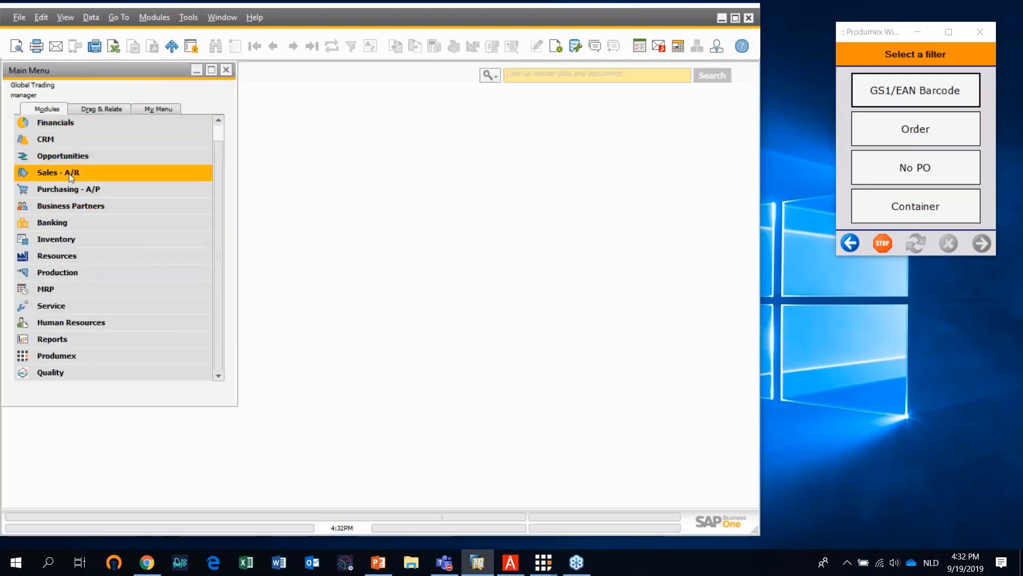
{"action": "left_click", "coordinate": [66, 190]}
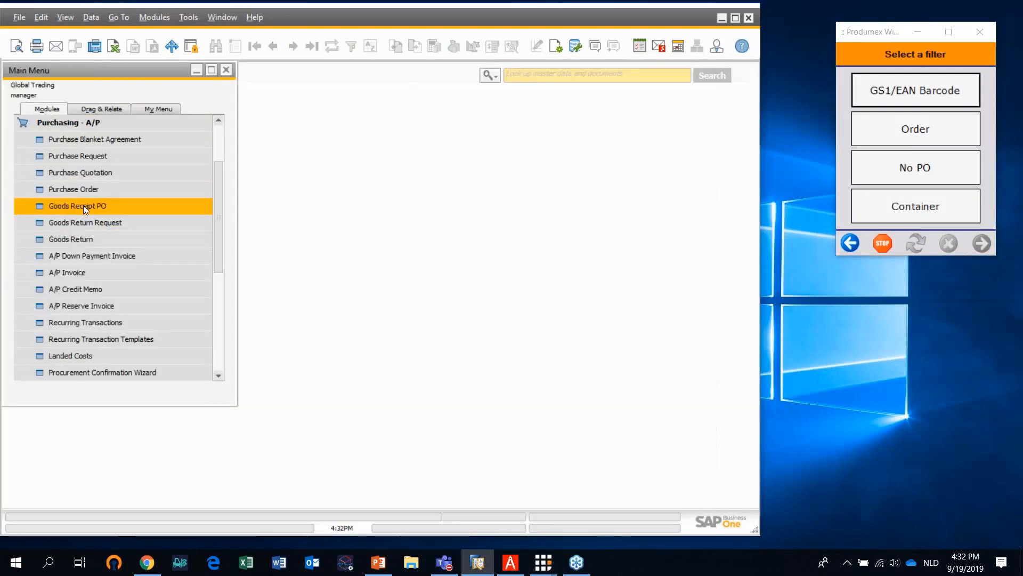
{"action": "left_click", "coordinate": [81, 206]}
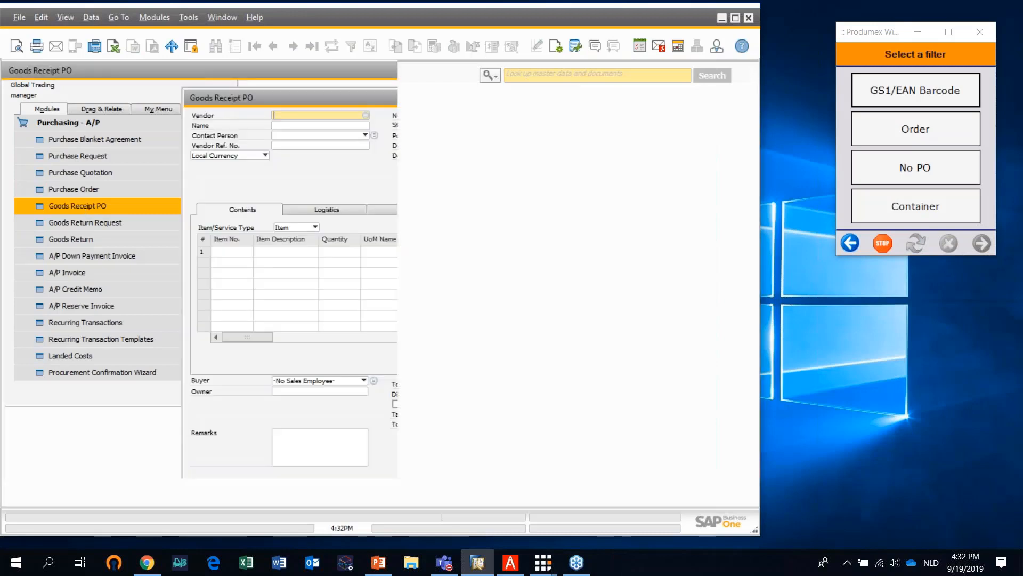
{"action": "left_click", "coordinate": [313, 49]}
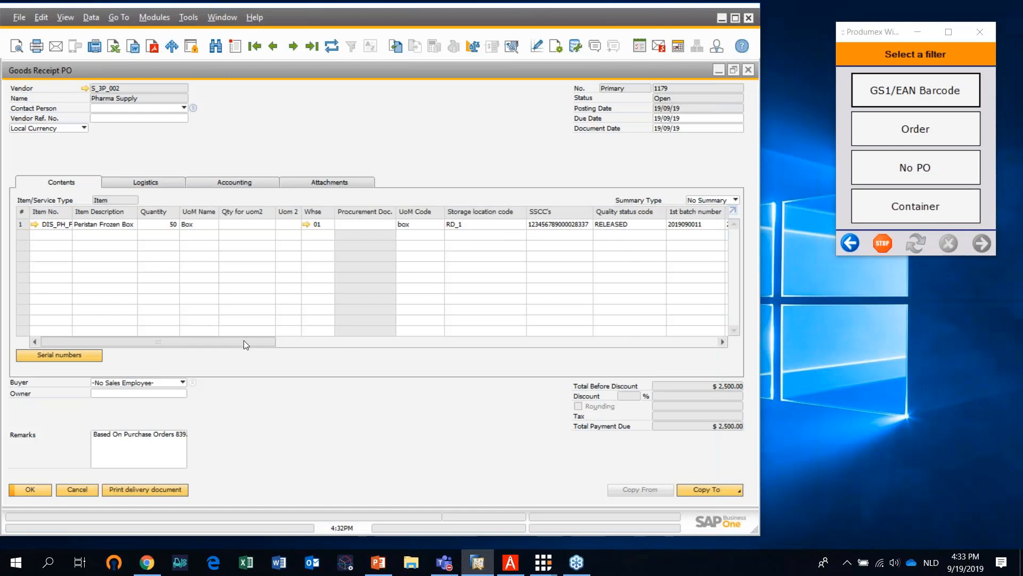
{"action": "left_click_drag", "start_coordinate": [244, 340], "coordinate": [287, 339]}
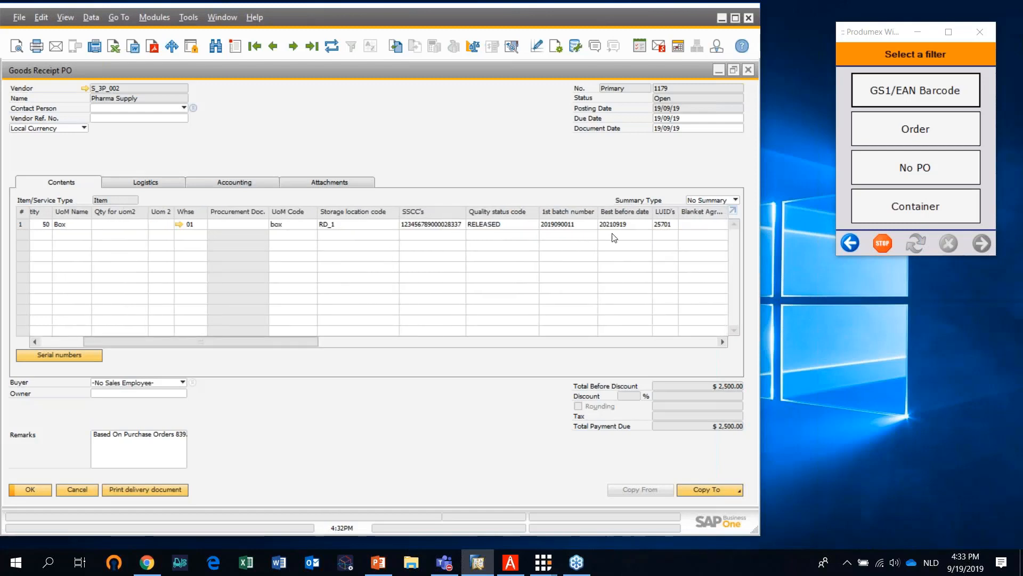
Close the Goods Receipt PO and open the selection criteria of the Produmex Inventory Report
{"action": "left_click", "coordinate": [748, 70]}
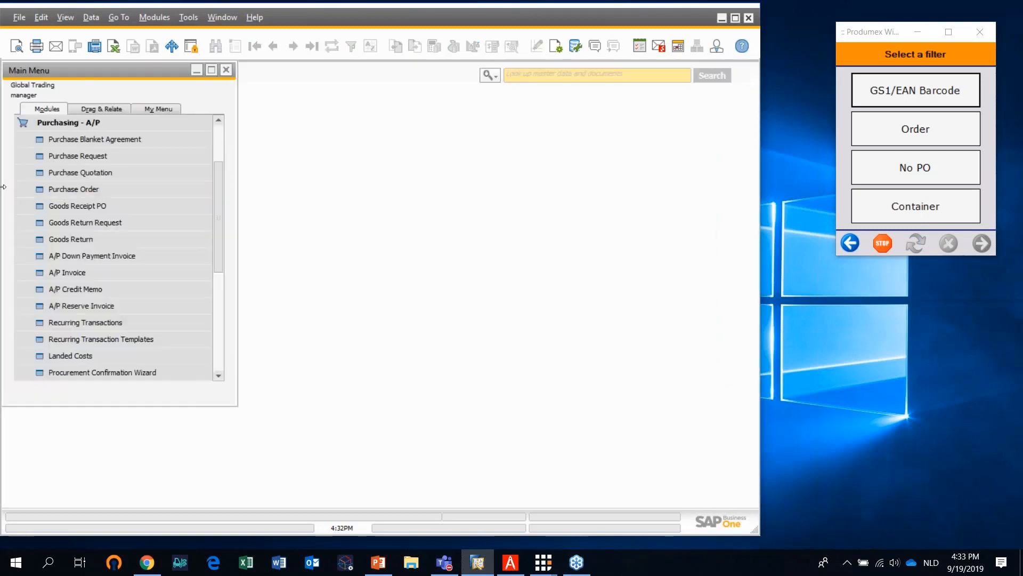
{"action": "left_click", "coordinate": [49, 121]}
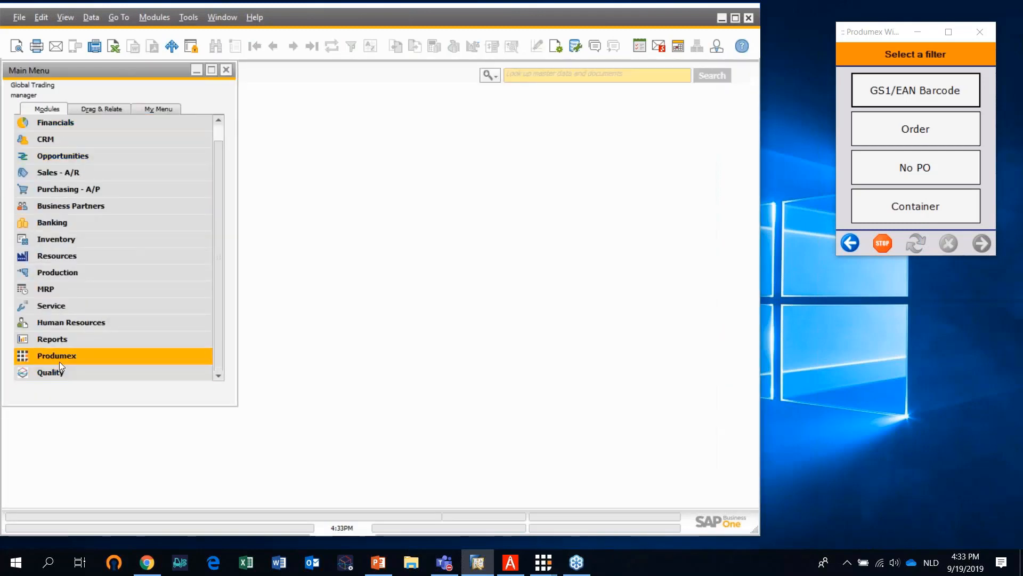
{"action": "left_click", "coordinate": [59, 360]}
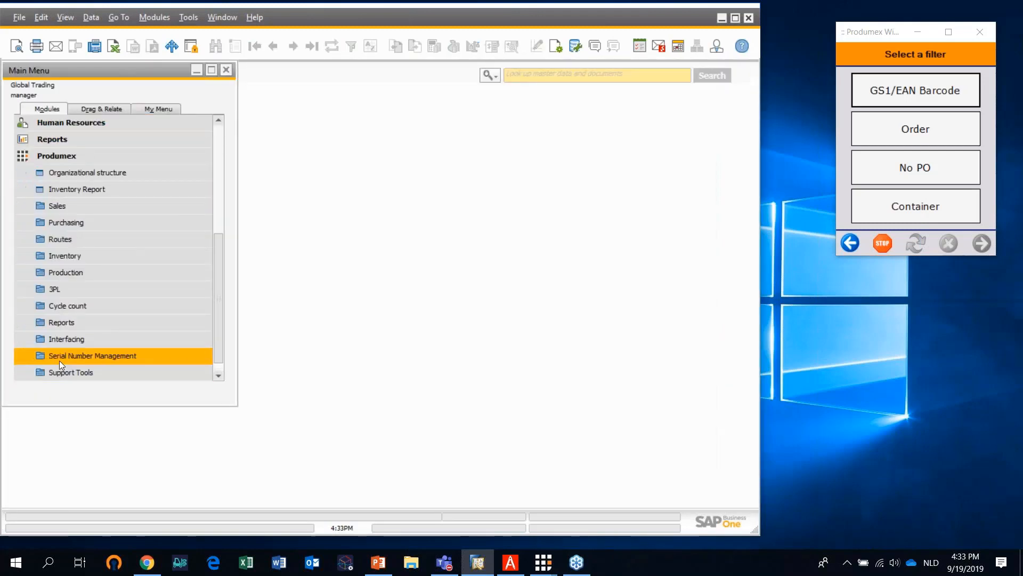
{"action": "left_click", "coordinate": [65, 190]}
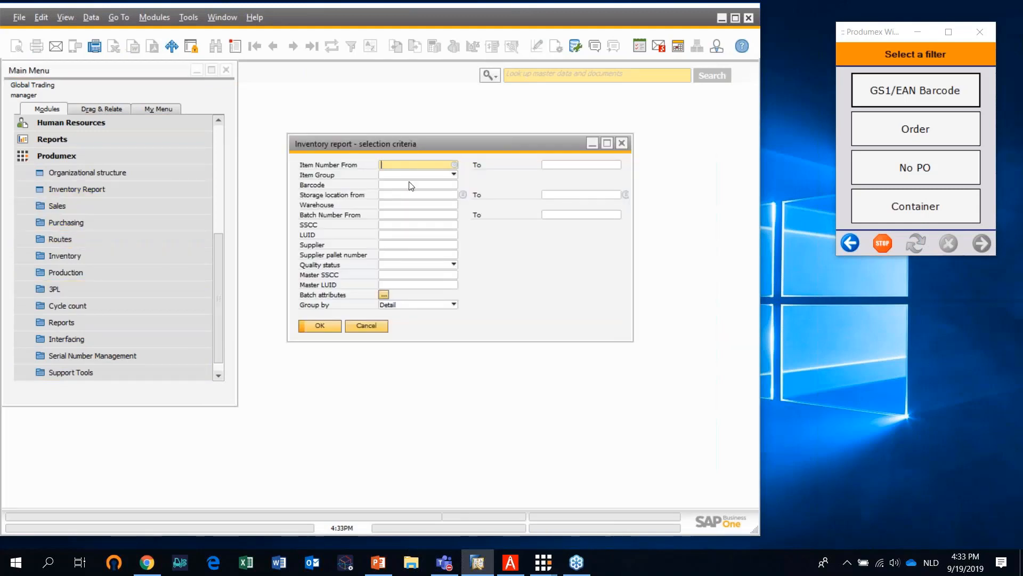
Choose Peristan Frozen Box (DIS_PH_FG_008) as the starting item number and run the inventory report
{"action": "left_click", "coordinate": [454, 165]}
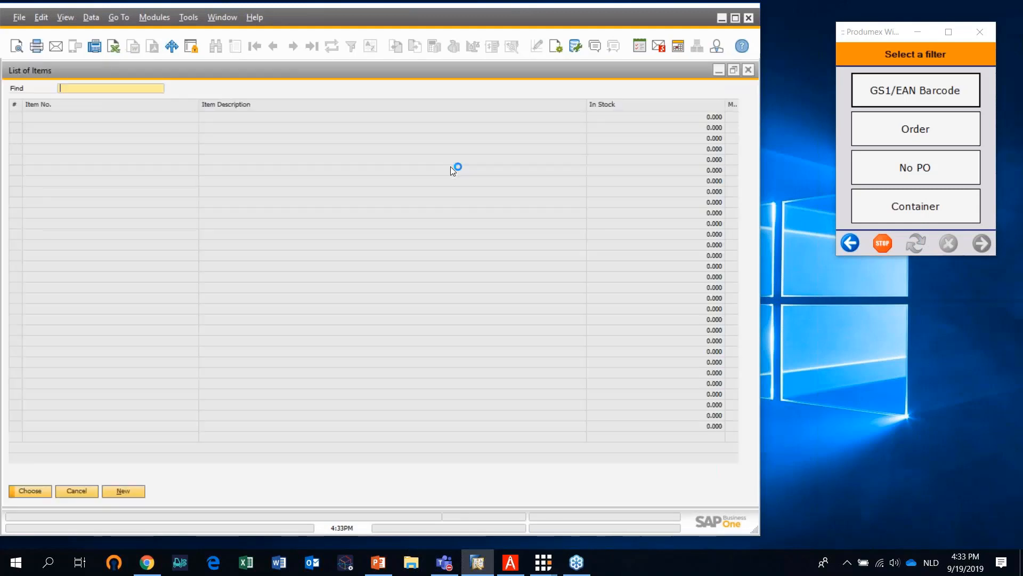
{"action": "scroll", "coordinate": [234, 395], "scroll_direction": "down", "scroll_amount": 5}
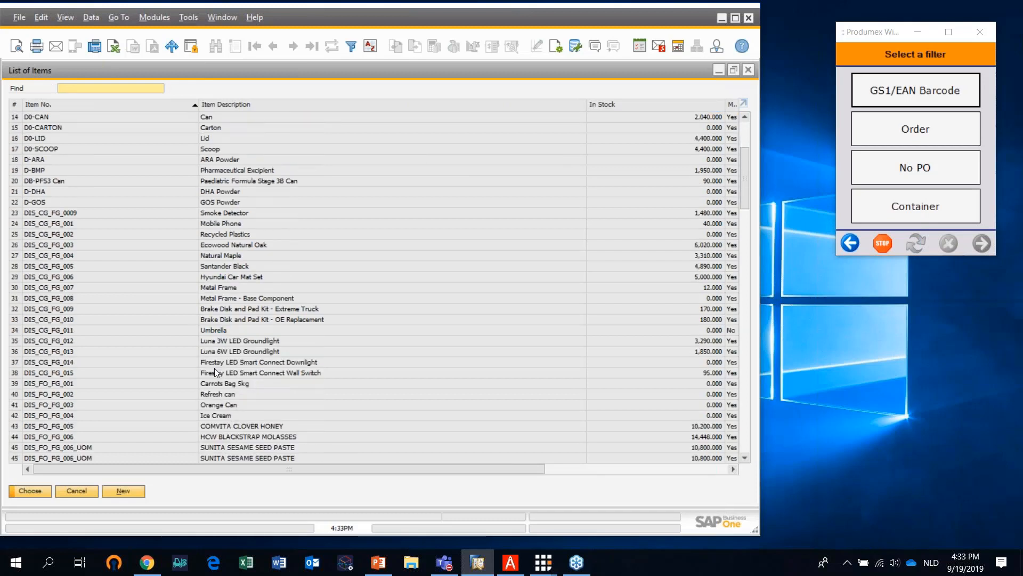
{"action": "scroll", "coordinate": [216, 373], "scroll_direction": "down", "scroll_amount": 9}
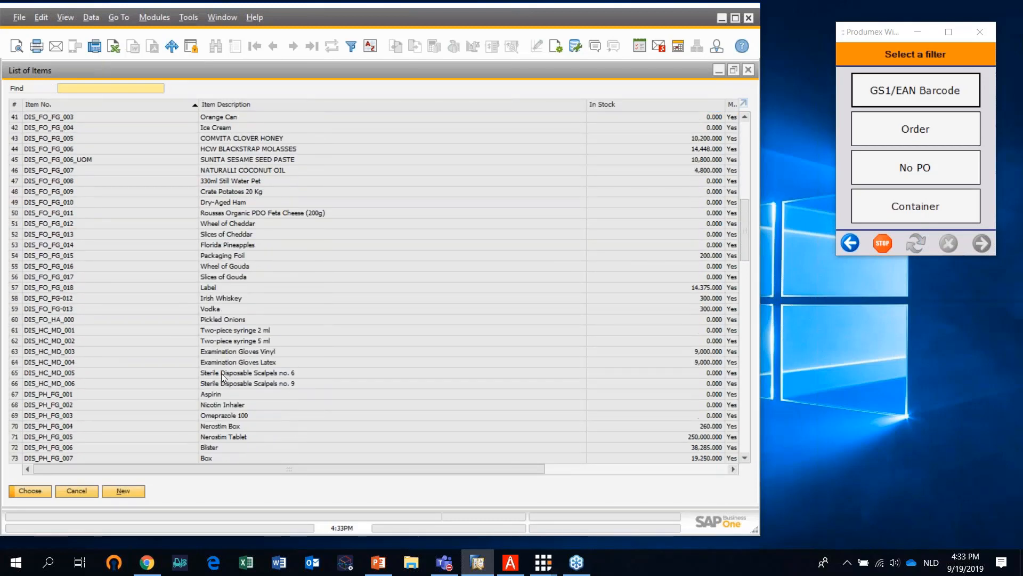
{"action": "scroll", "coordinate": [240, 423], "scroll_direction": "down", "scroll_amount": 1}
{"action": "left_click", "coordinate": [239, 436]}
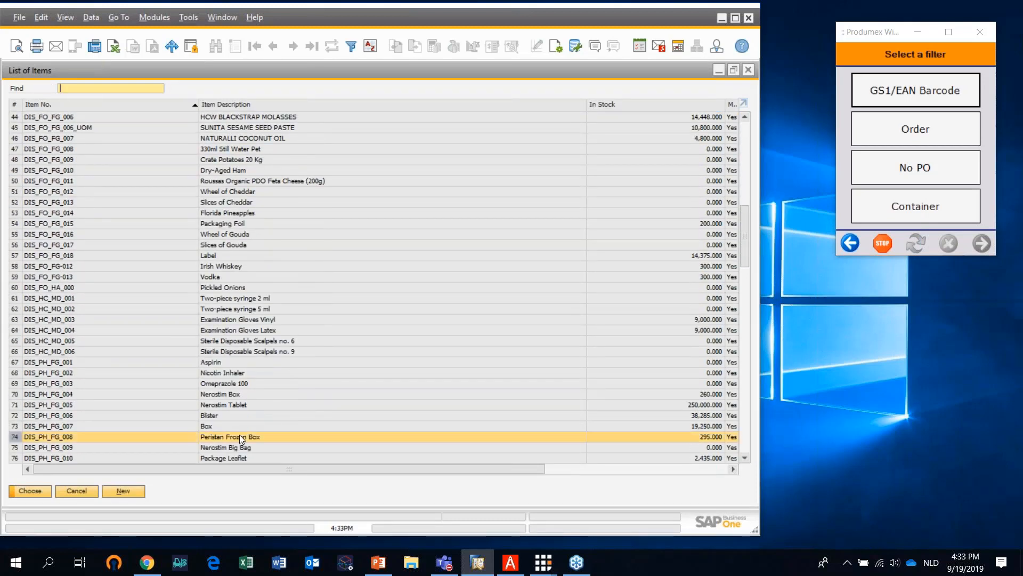
{"action": "left_click", "coordinate": [30, 490]}
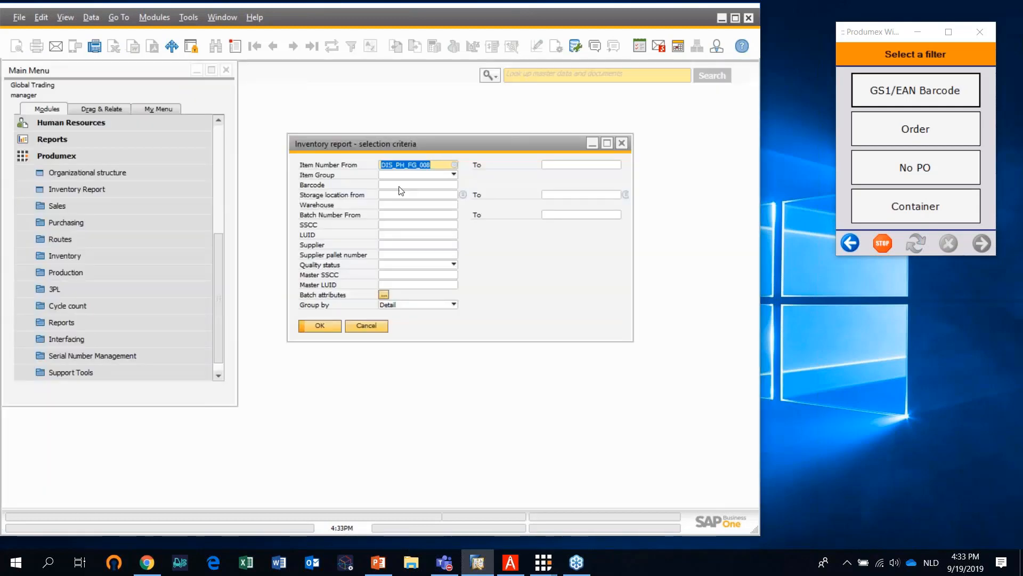
{"action": "left_click", "coordinate": [325, 324]}
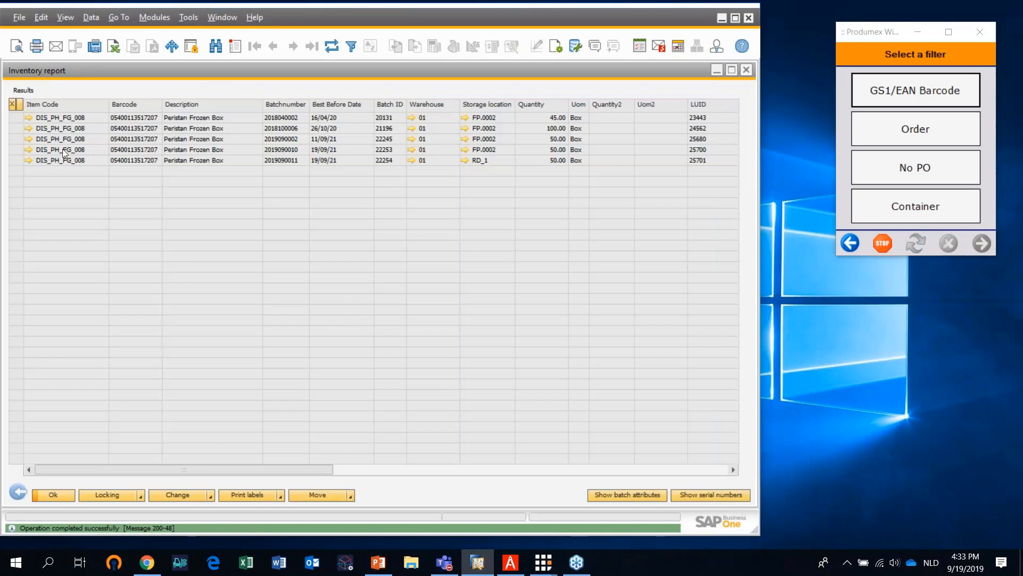
{"action": "left_click", "coordinate": [17, 159]}
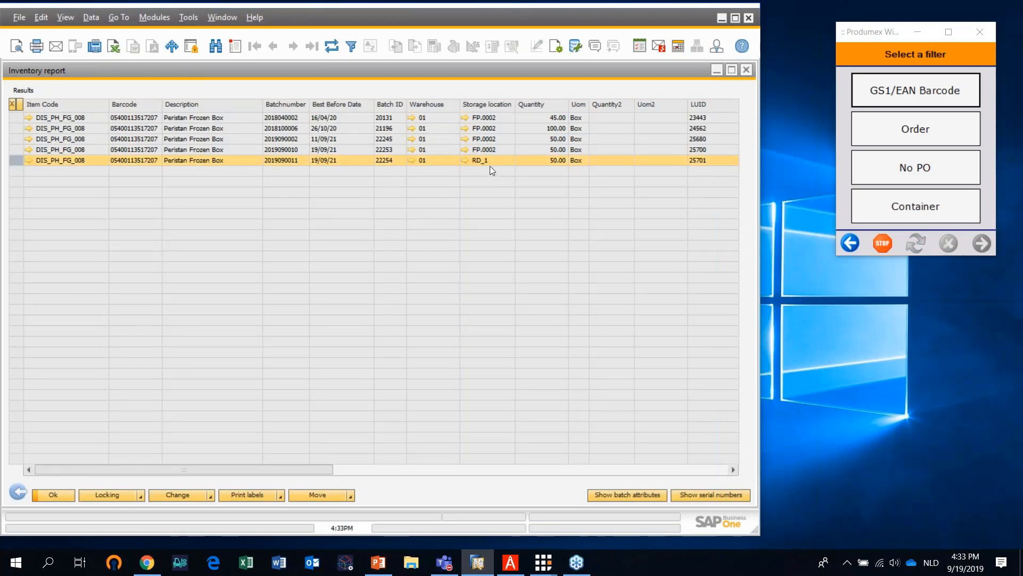
{"action": "left_click", "coordinate": [717, 496]}
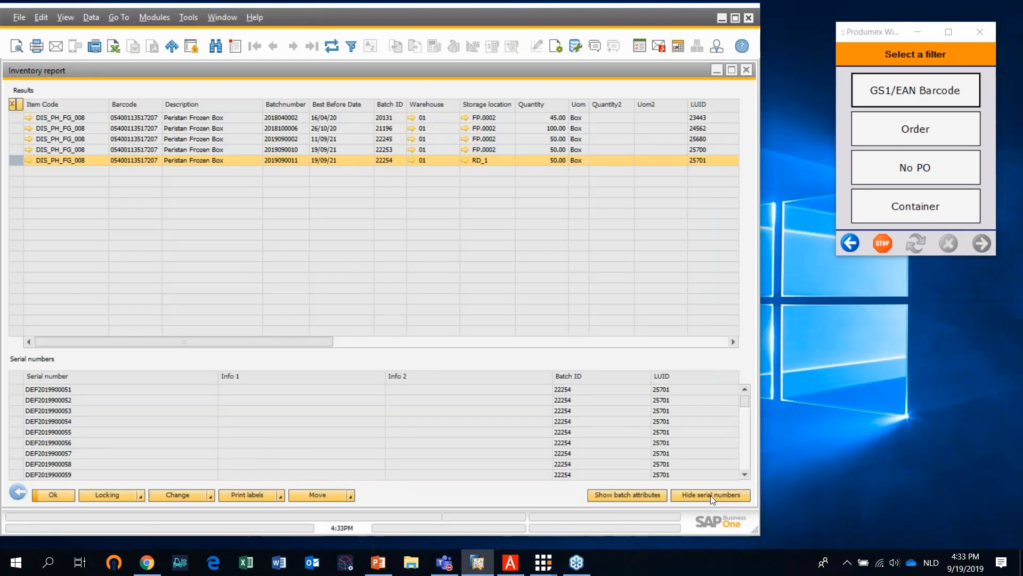
{"action": "scroll", "coordinate": [88, 399], "scroll_direction": "down", "scroll_amount": 4}
{"action": "scroll", "coordinate": [97, 441], "scroll_direction": "down", "scroll_amount": 3}
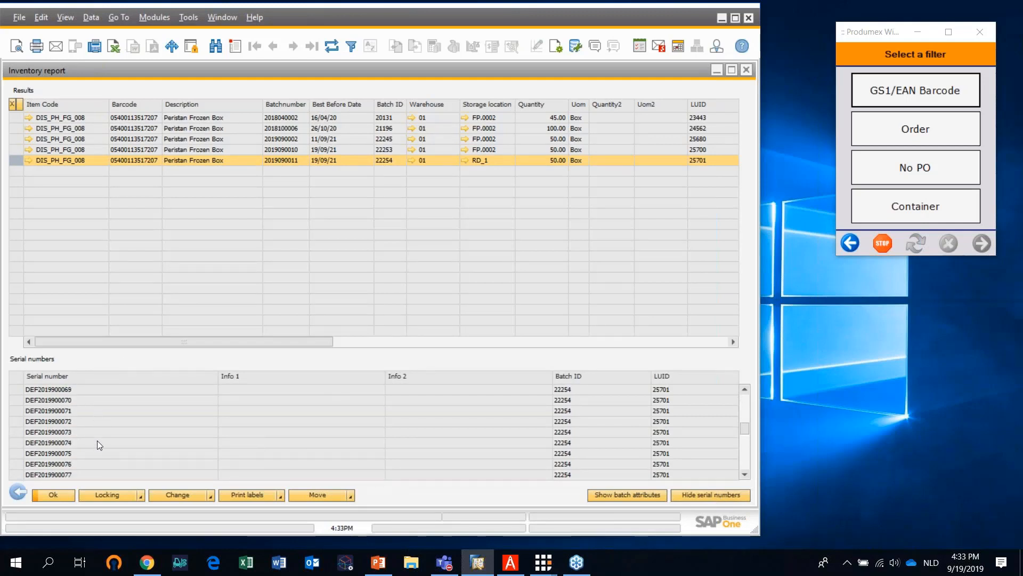
{"action": "scroll", "coordinate": [97, 442], "scroll_direction": "down", "scroll_amount": 3}
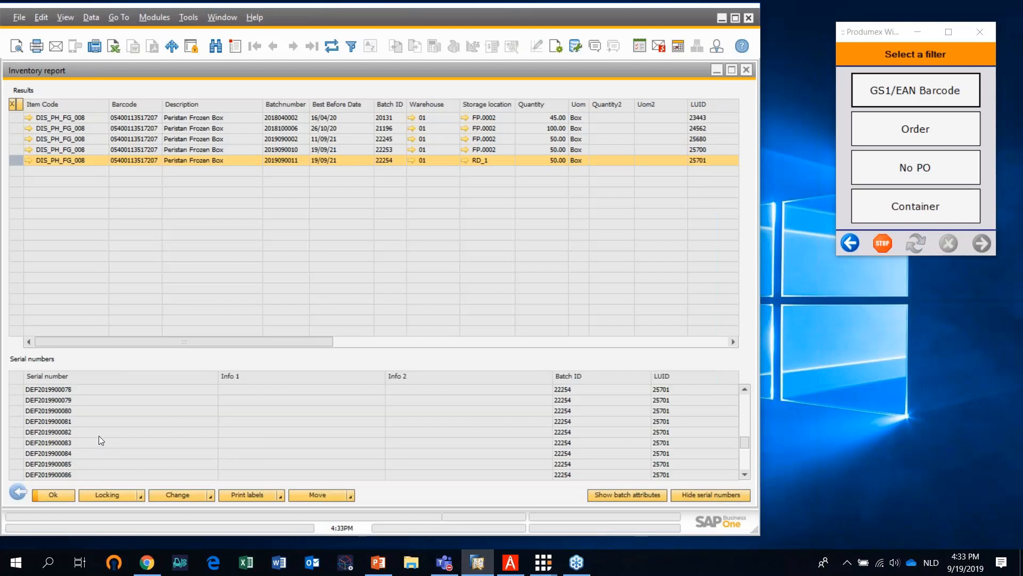
{"action": "scroll", "coordinate": [98, 438], "scroll_direction": "down", "scroll_amount": 3}
Leave the reception flow on the Produmex scanner and start a Put away from location RD_1, Receiving Dock 1
{"action": "left_click", "coordinate": [844, 245]}
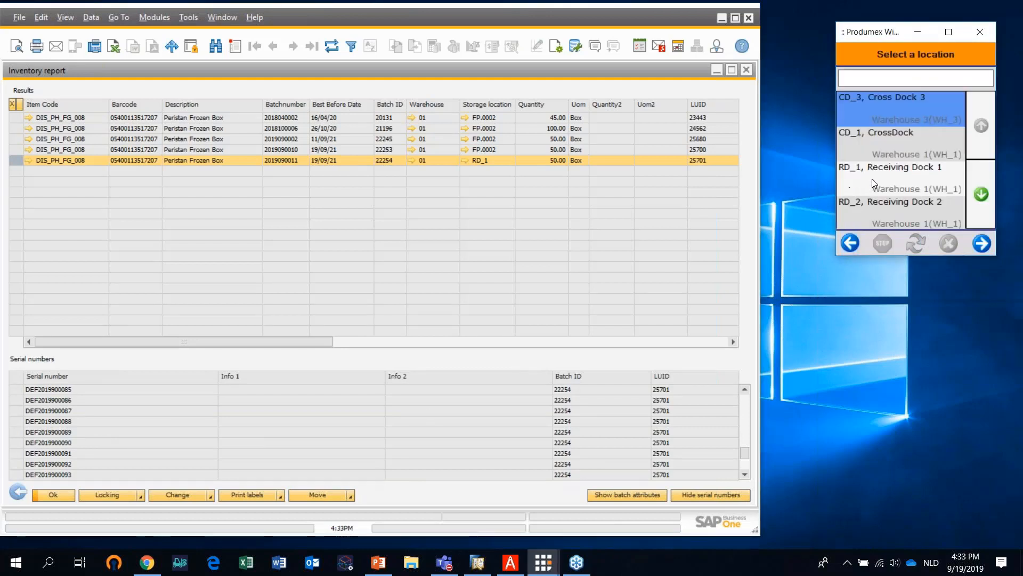
{"action": "left_click", "coordinate": [872, 179]}
{"action": "left_click", "coordinate": [855, 243]}
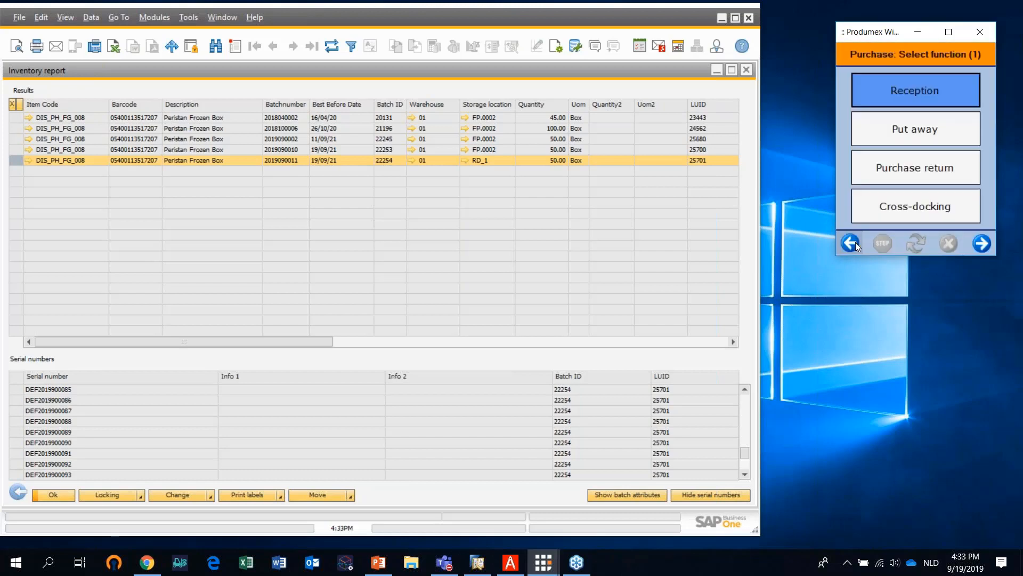
{"action": "left_click", "coordinate": [899, 133]}
{"action": "left_click", "coordinate": [912, 180]}
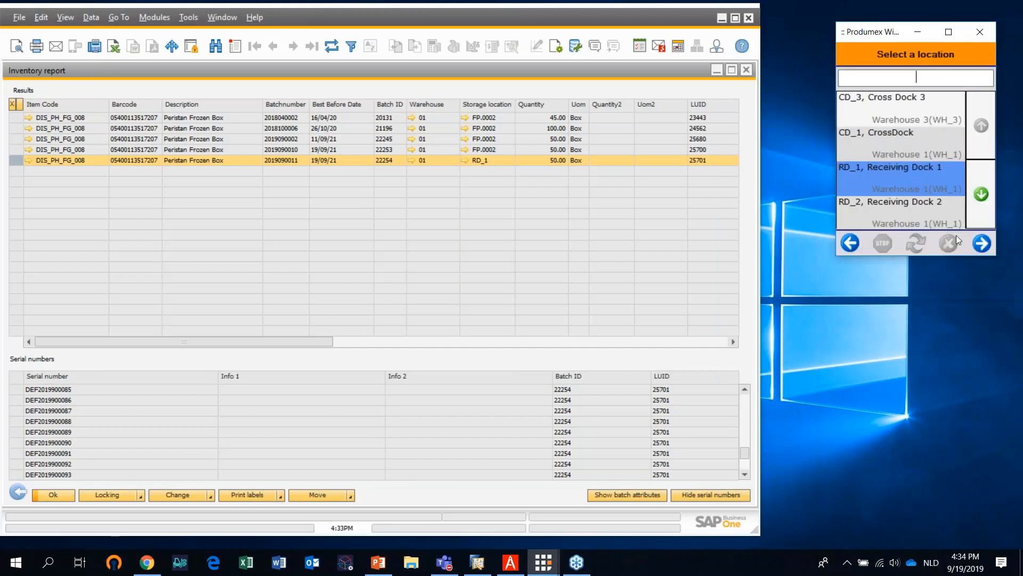
{"action": "left_click", "coordinate": [981, 243]}
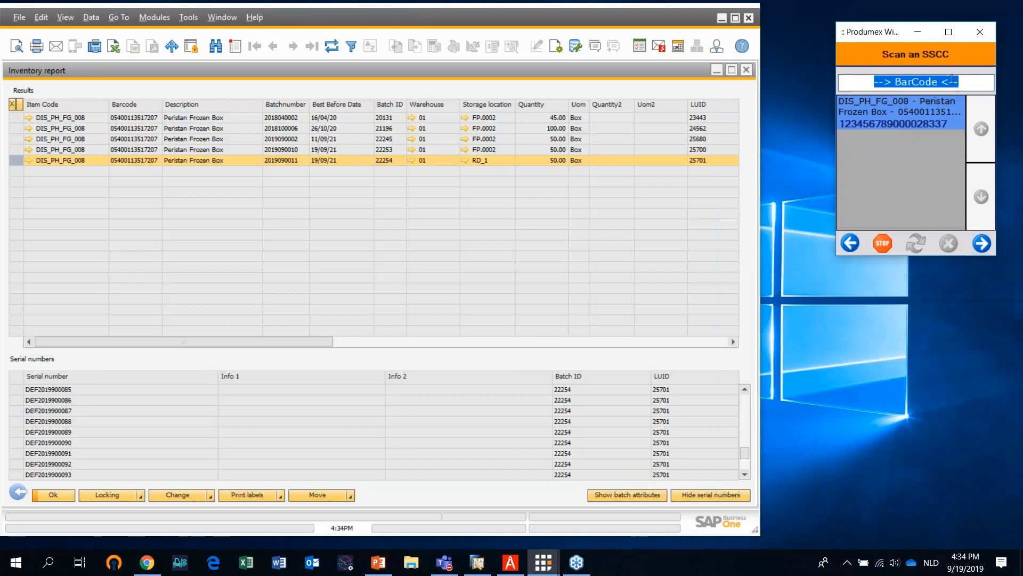
{"action": "type", "text": "00"}
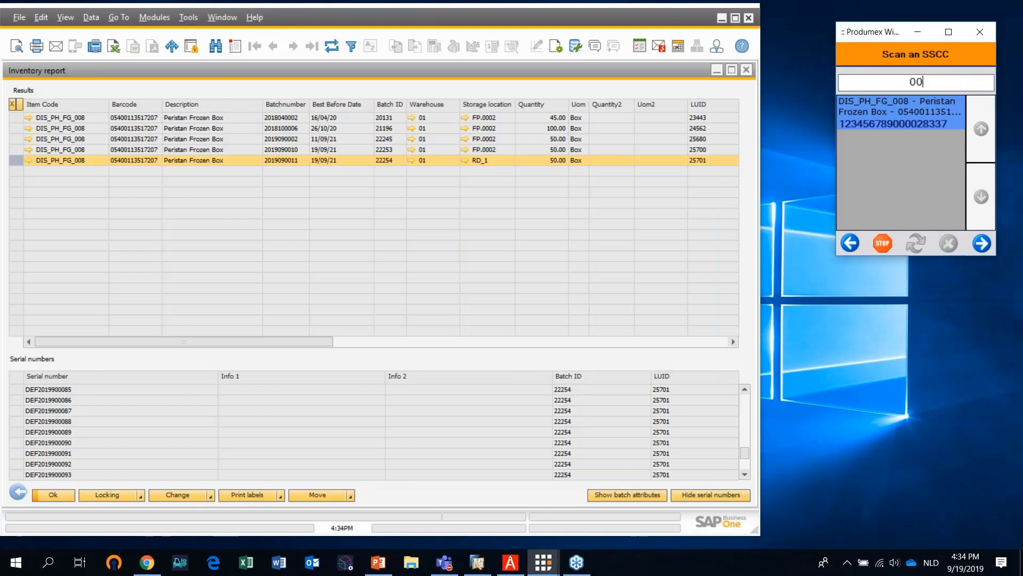
{"action": "type", "text": "123456789000028337"}
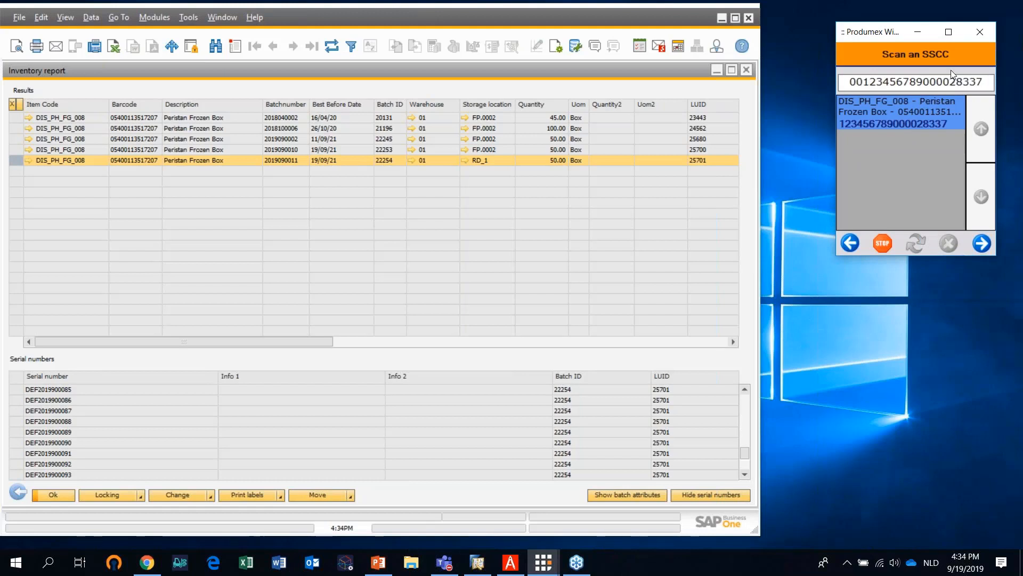
{"action": "left_click", "coordinate": [982, 244]}
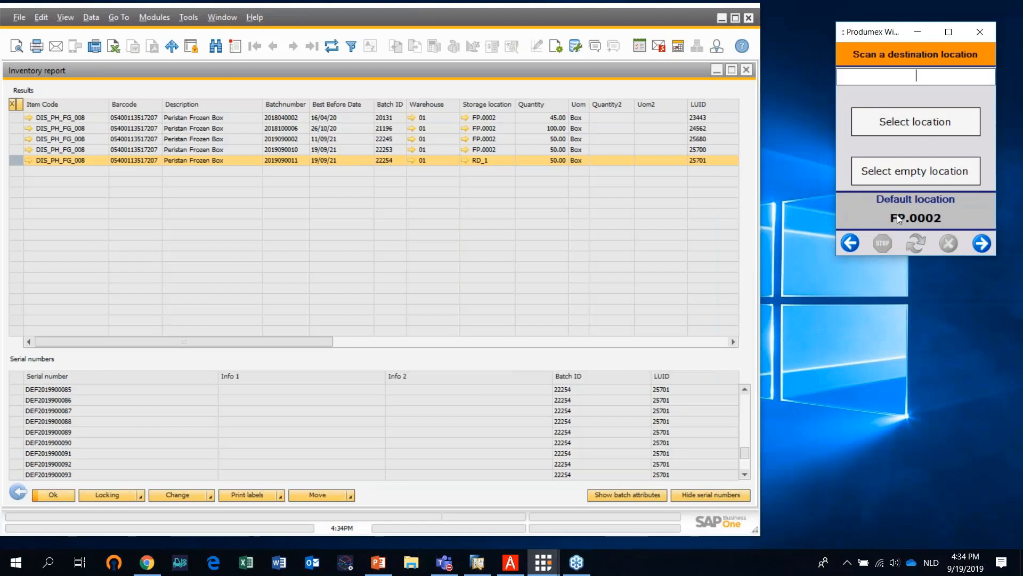
Choose the empty location FB.0001 as the destination, move the logistic unit there and acknowledge the move
{"action": "left_click", "coordinate": [922, 174]}
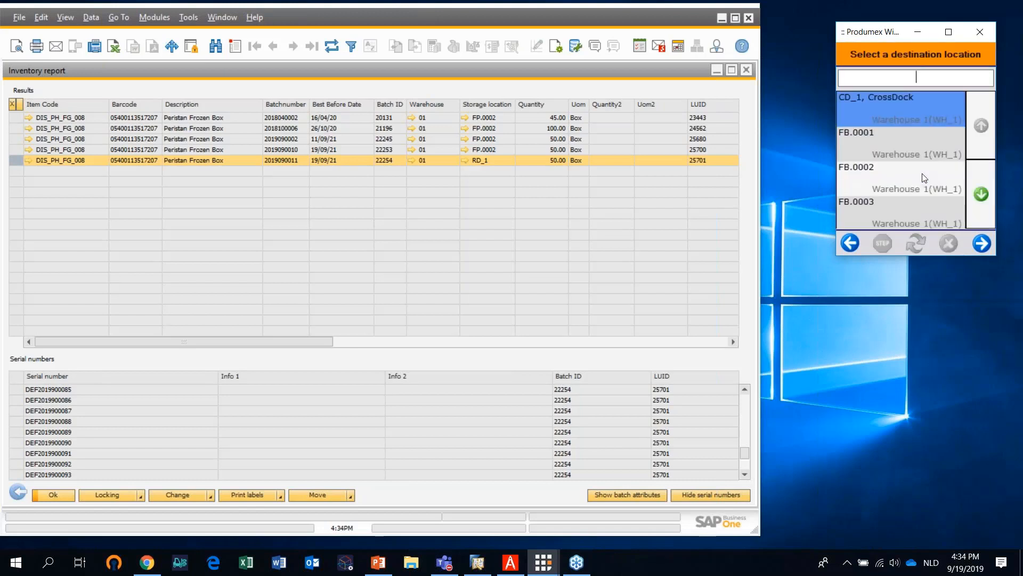
{"action": "left_click", "coordinate": [915, 142]}
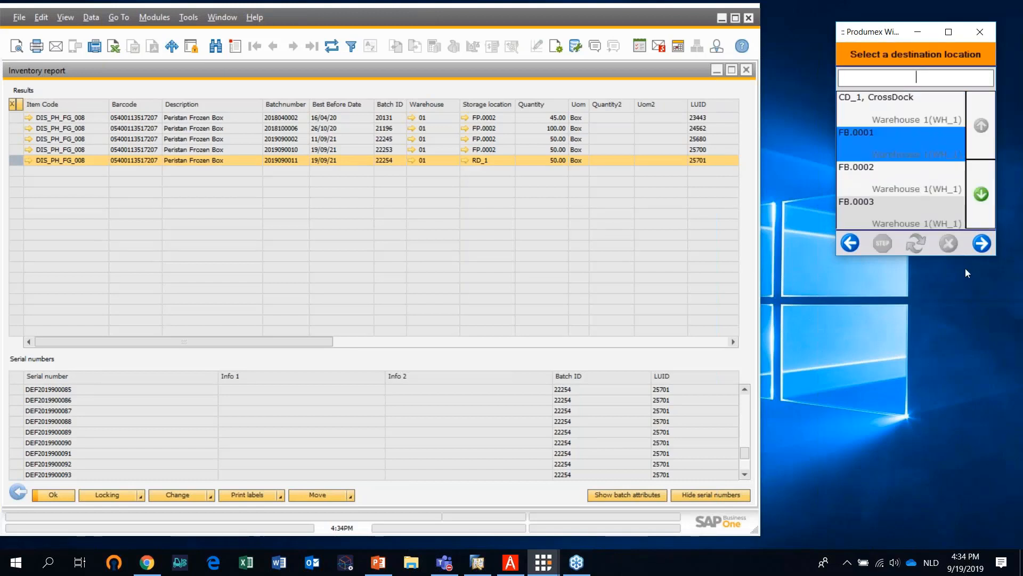
{"action": "left_click", "coordinate": [982, 244]}
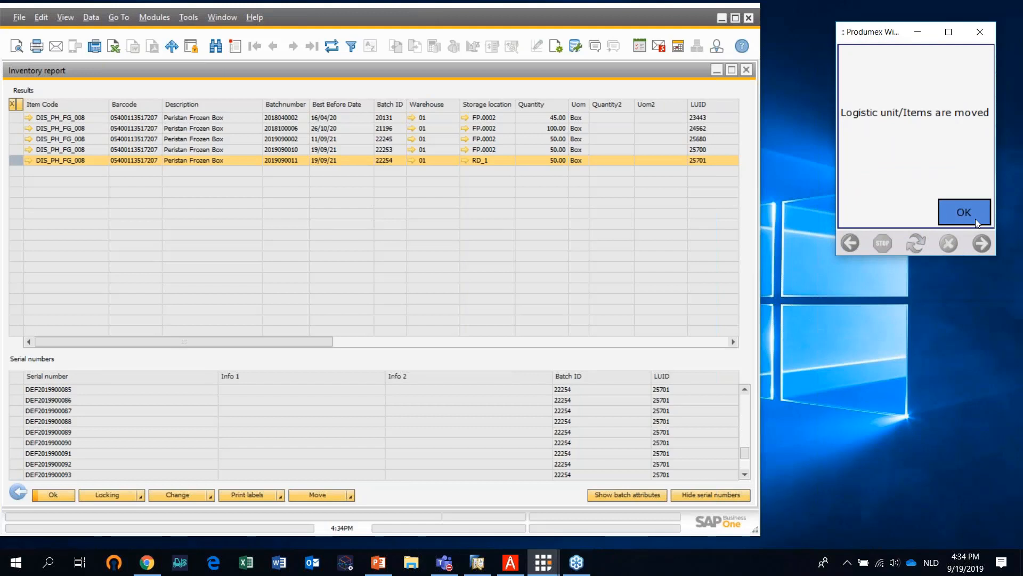
{"action": "left_click", "coordinate": [975, 218]}
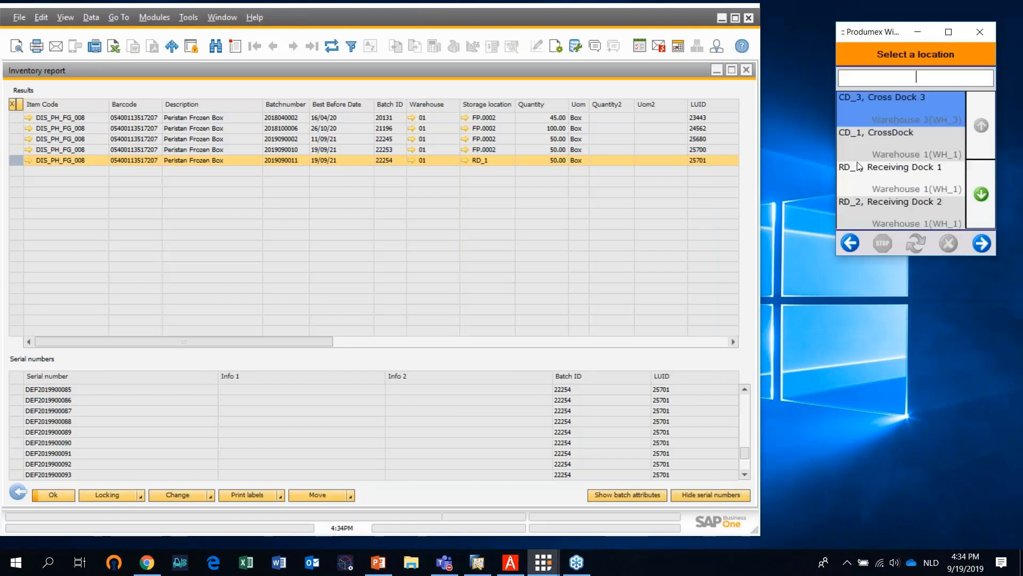
{"action": "left_click", "coordinate": [328, 45]}
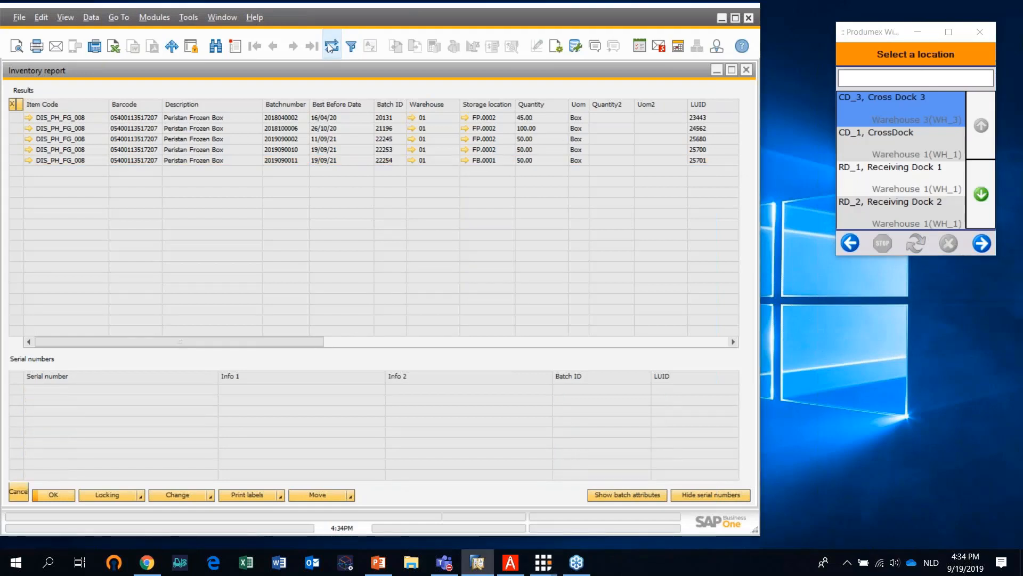
{"action": "left_click", "coordinate": [17, 158]}
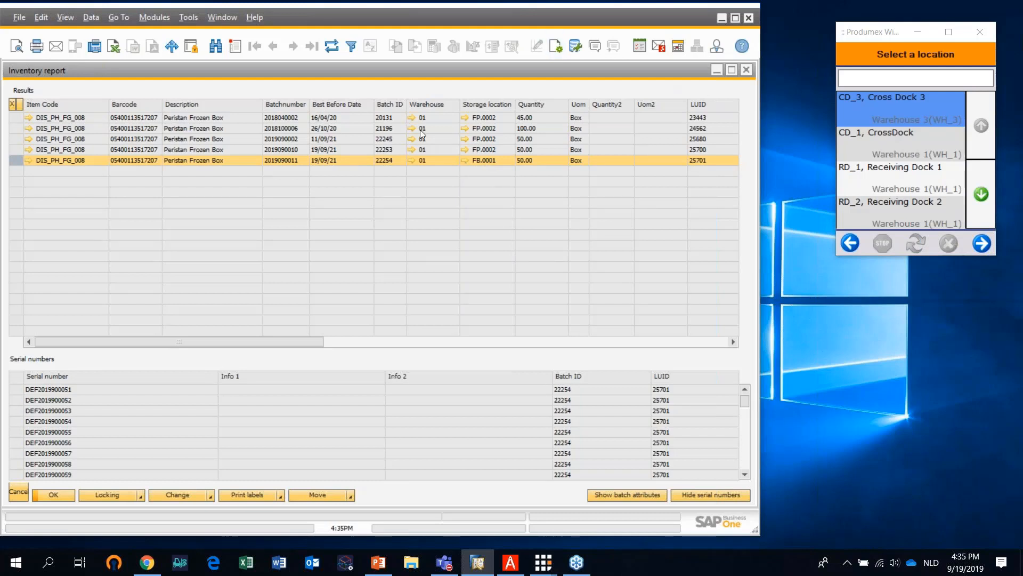
{"action": "left_click", "coordinate": [716, 70]}
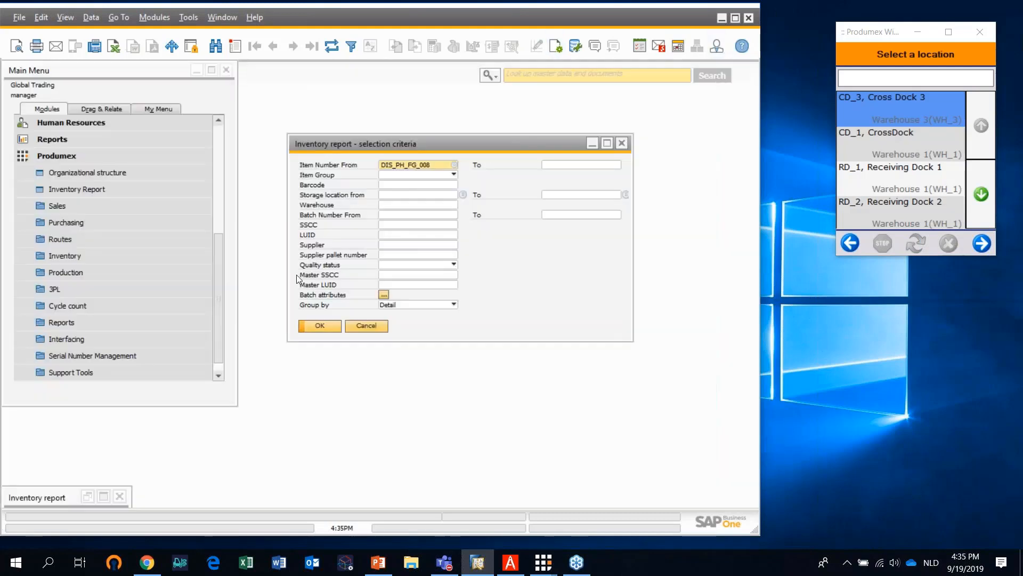
{"action": "left_click", "coordinate": [624, 146]}
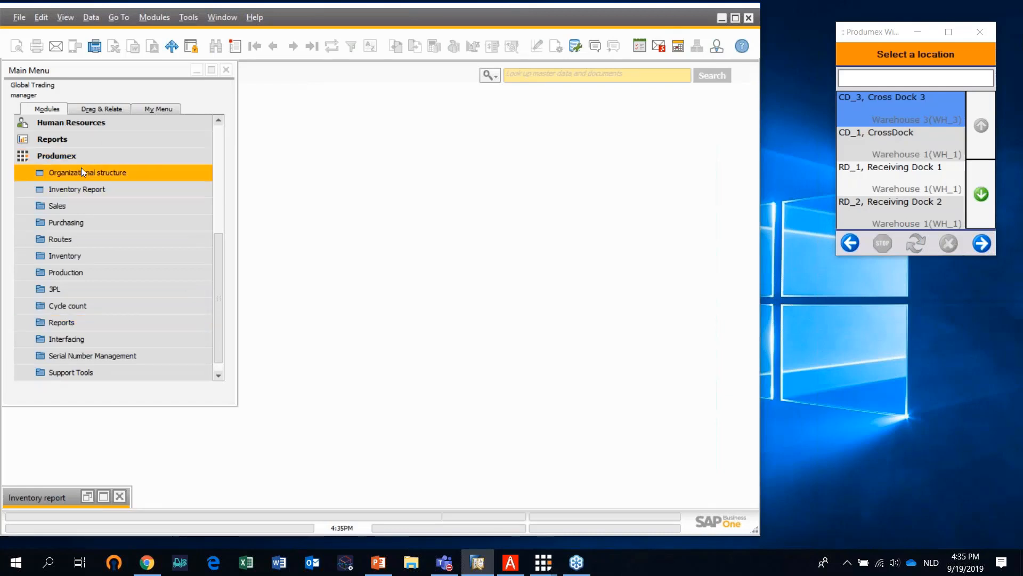
Create a new sales order under Sales - A/R and choose Pharmacy Thomas as the customer
{"action": "left_click", "coordinate": [96, 155]}
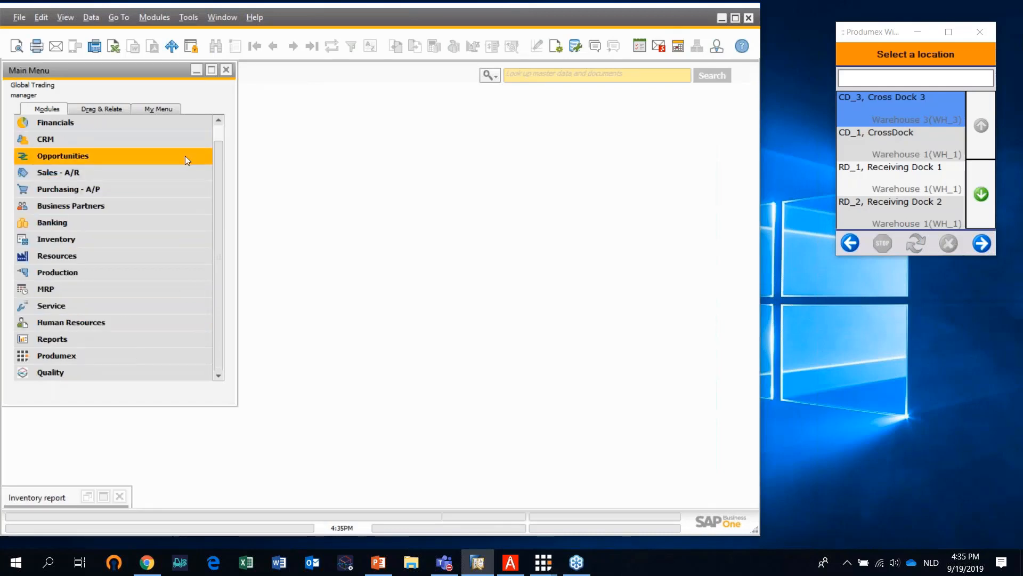
{"action": "left_click", "coordinate": [71, 176]}
{"action": "left_click", "coordinate": [71, 175]}
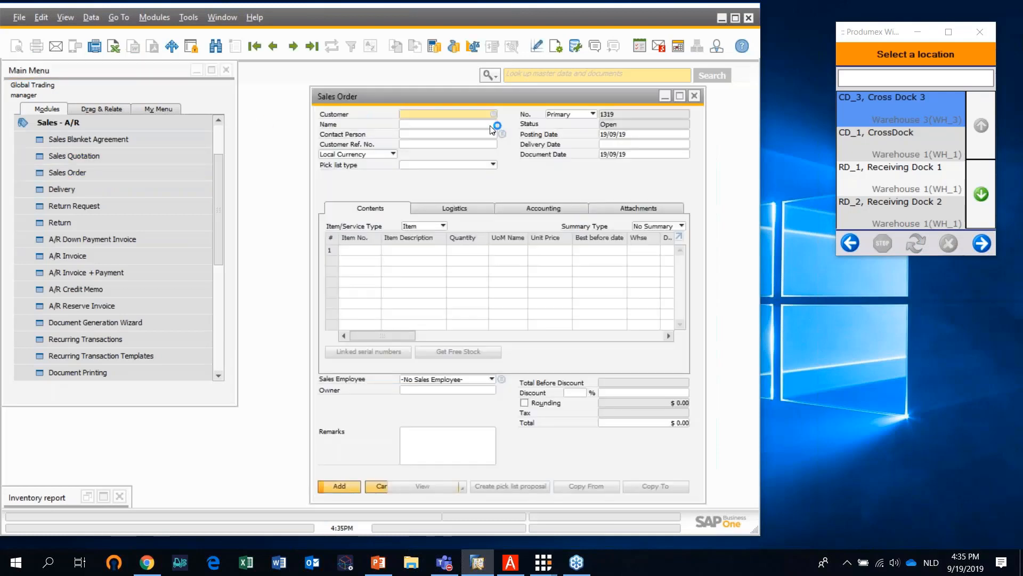
{"action": "left_click", "coordinate": [496, 117]}
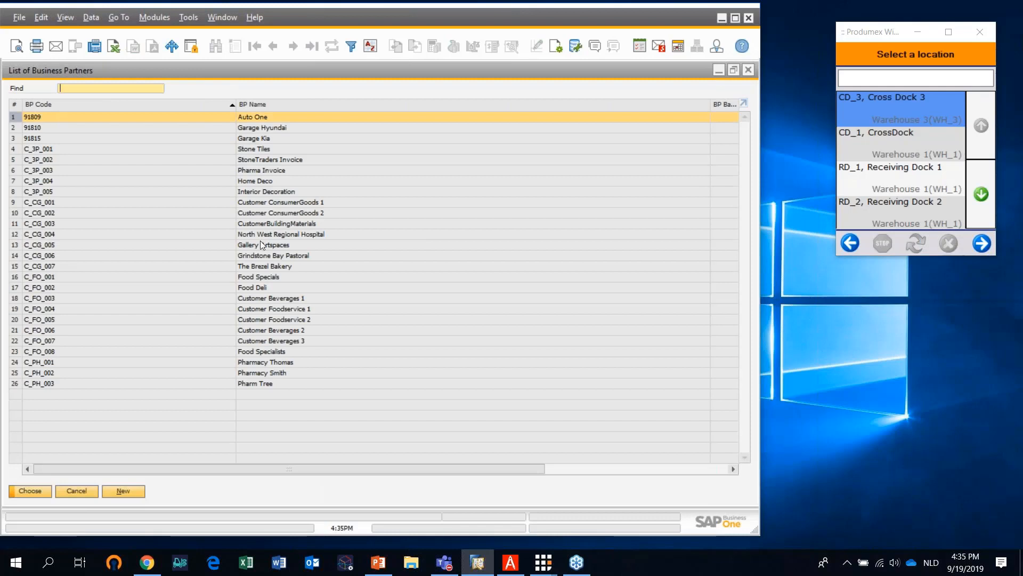
{"action": "left_click", "coordinate": [271, 362]}
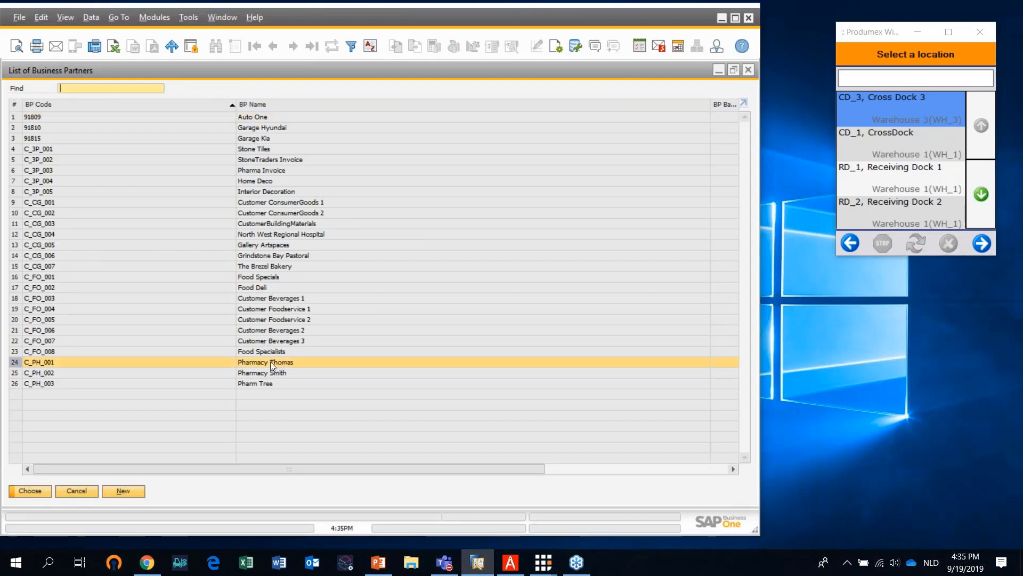
{"action": "left_click", "coordinate": [34, 490]}
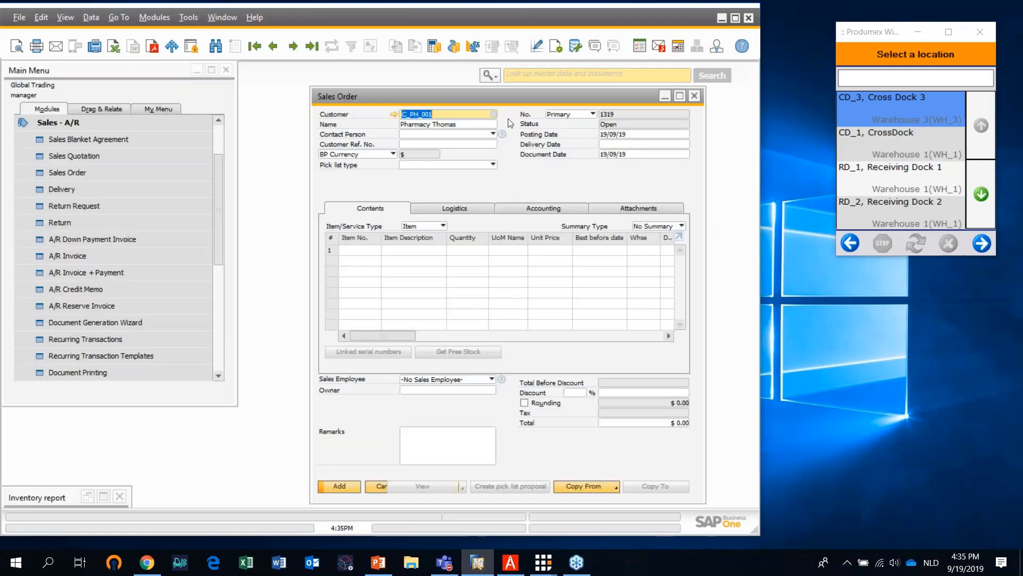
Add item DIS_PH_FG_008, Peristan Frozen Box, to the first line of the sales order with a quantity of 5
{"action": "left_click", "coordinate": [374, 250]}
{"action": "key", "text": "Tab"}
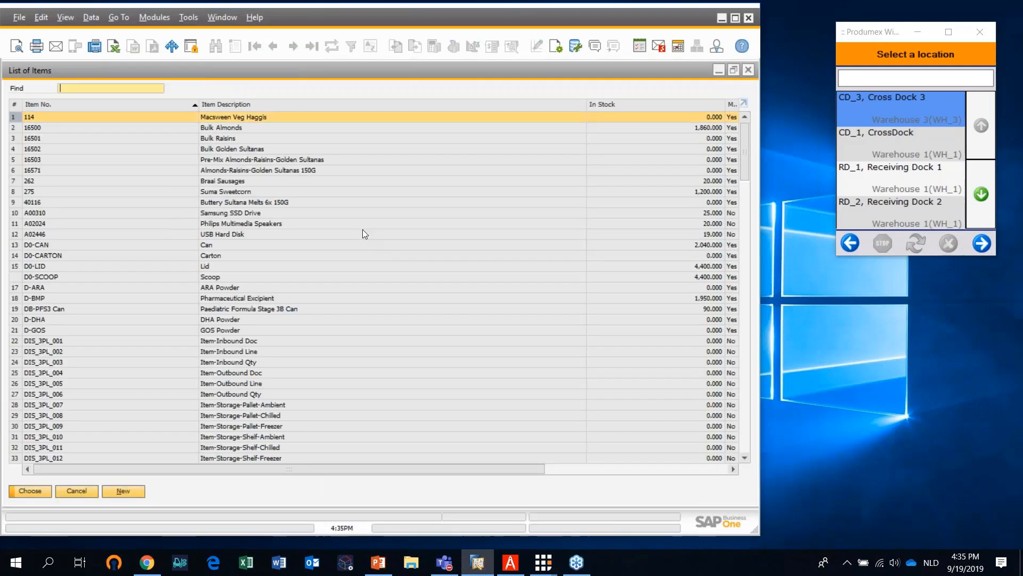
{"action": "type", "text": "DIS"}
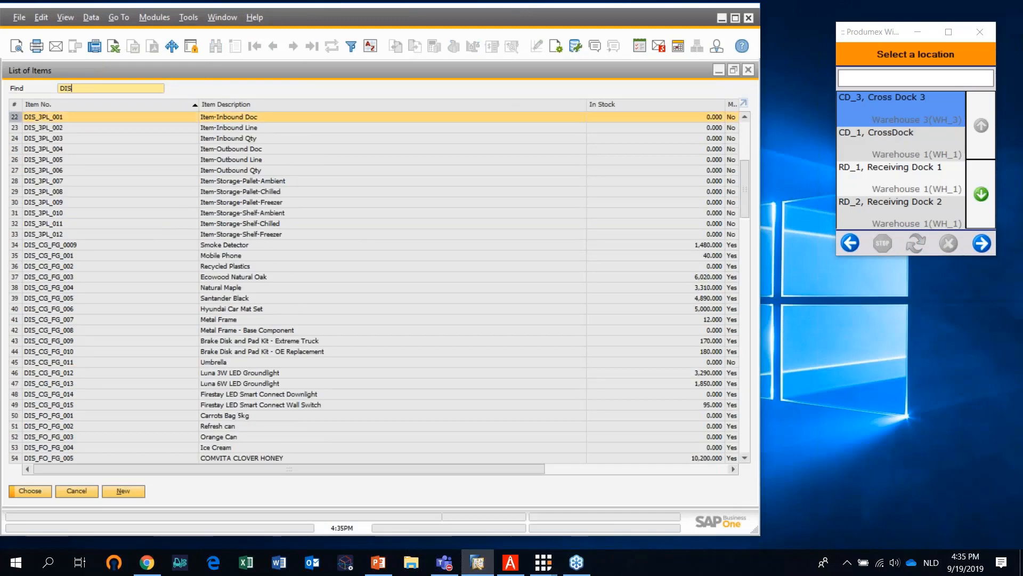
{"action": "type", "text": "_PH"}
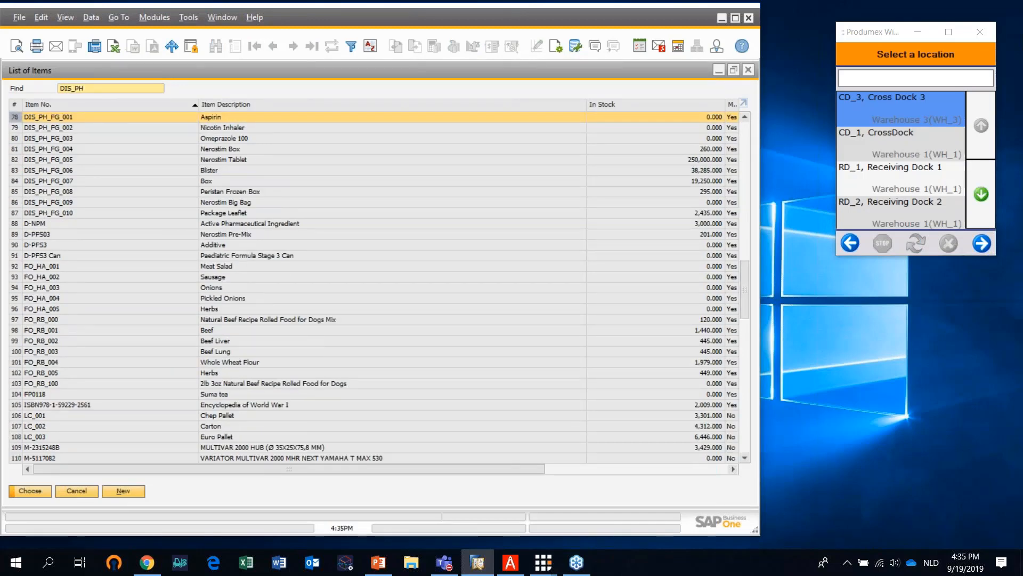
{"action": "left_click", "coordinate": [229, 191]}
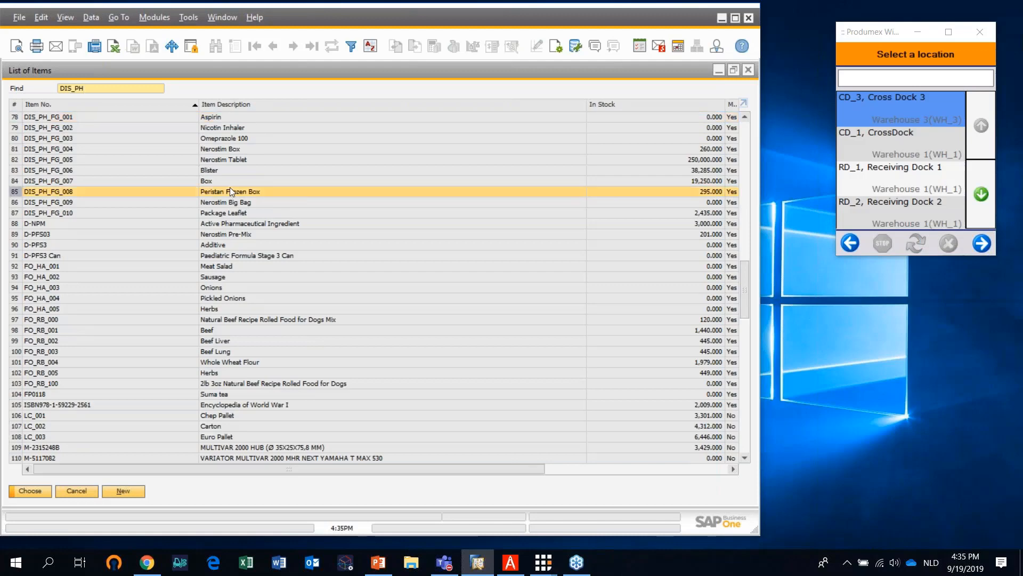
{"action": "left_click", "coordinate": [30, 490]}
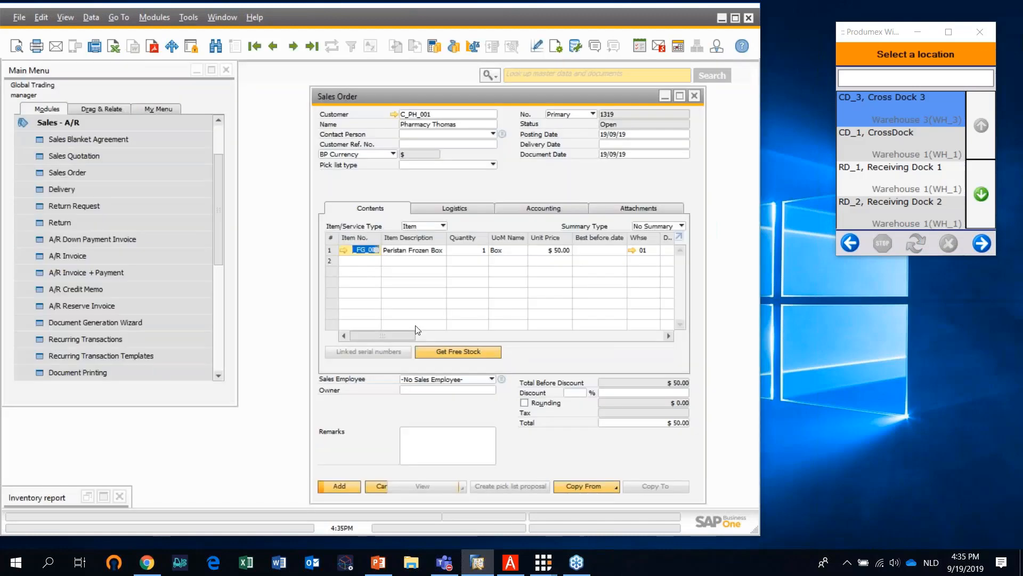
{"action": "left_click", "coordinate": [475, 250]}
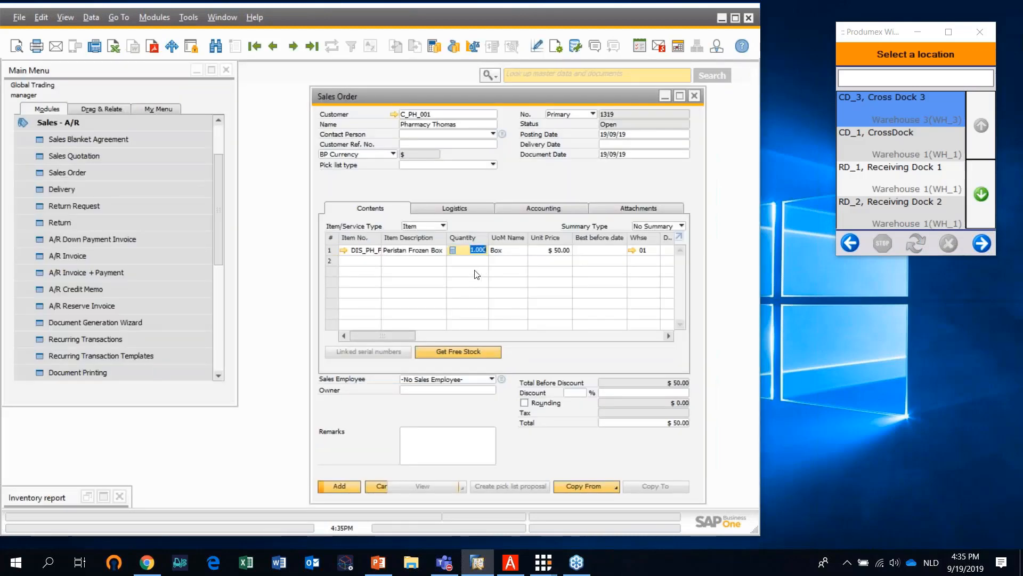
{"action": "type", "text": "5"}
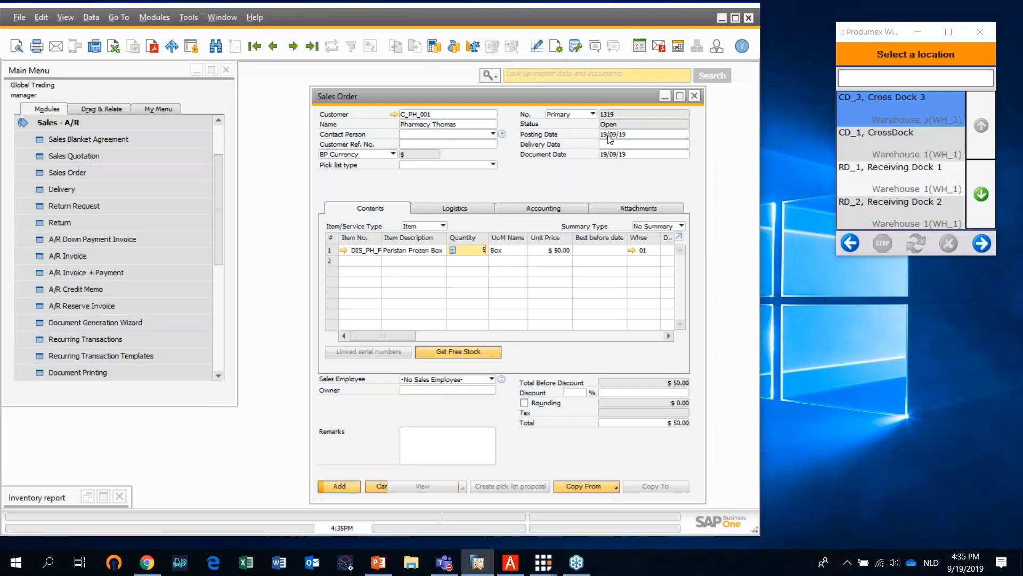
Set the order's delivery date to 19/09/19 and add the sales order
{"action": "left_click", "coordinate": [623, 143]}
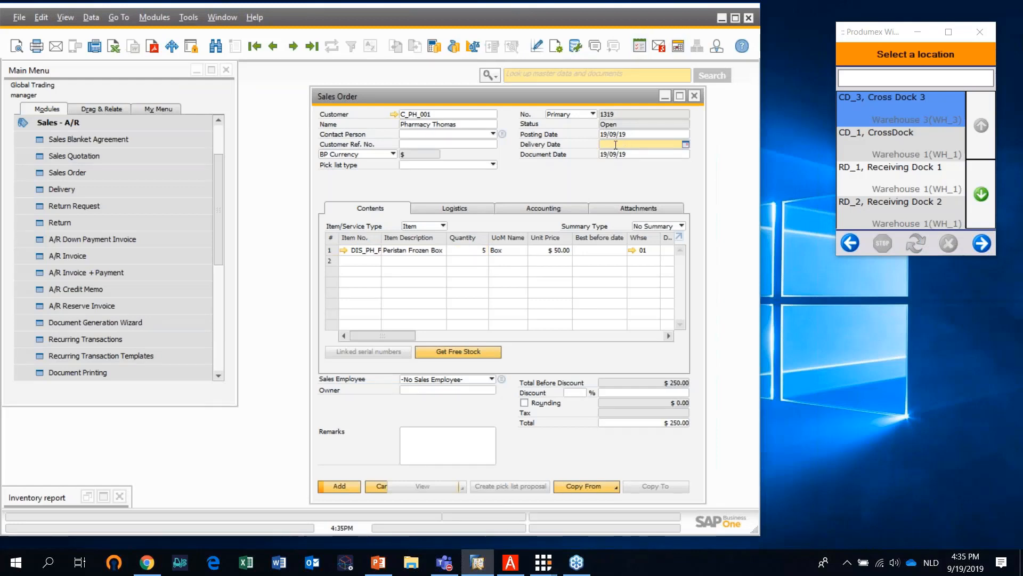
{"action": "type", "text": "t"}
{"action": "key", "text": "Return"}
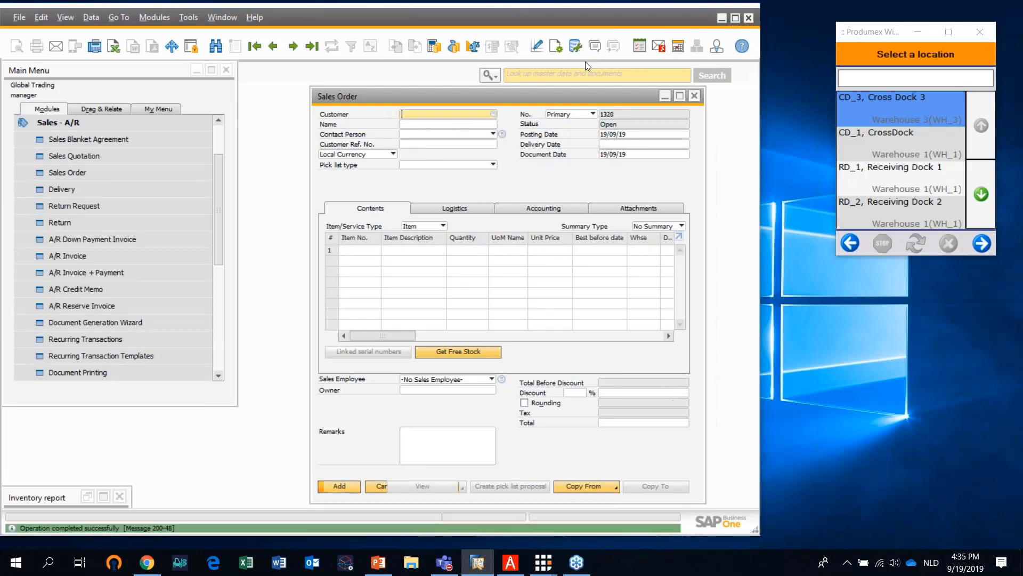
Reopen the last added sales order, create its pick list proposal and examine the proposed batch and best before date
{"action": "left_click", "coordinate": [312, 46]}
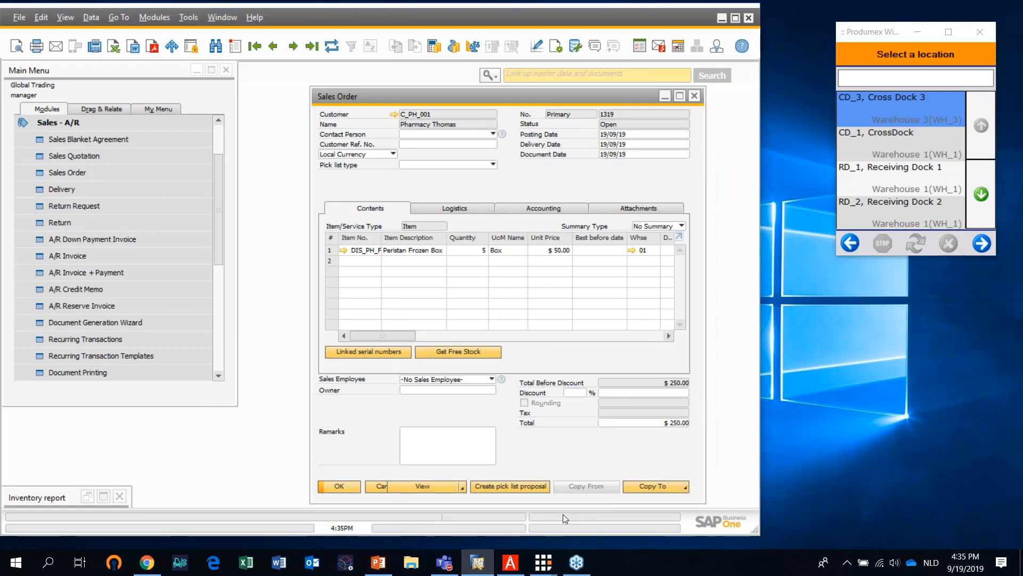
{"action": "left_click", "coordinate": [535, 488]}
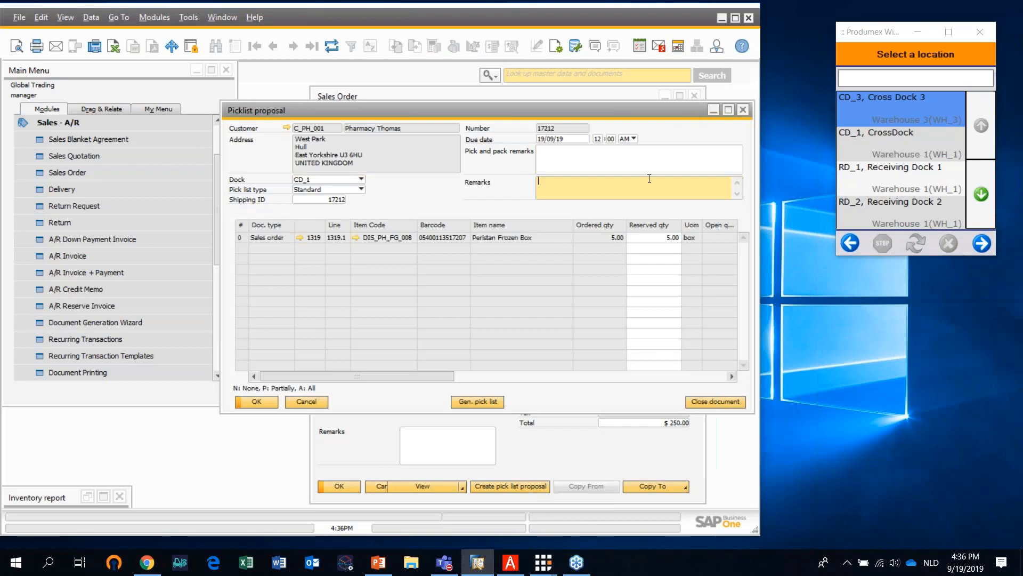
{"action": "left_click", "coordinate": [728, 110]}
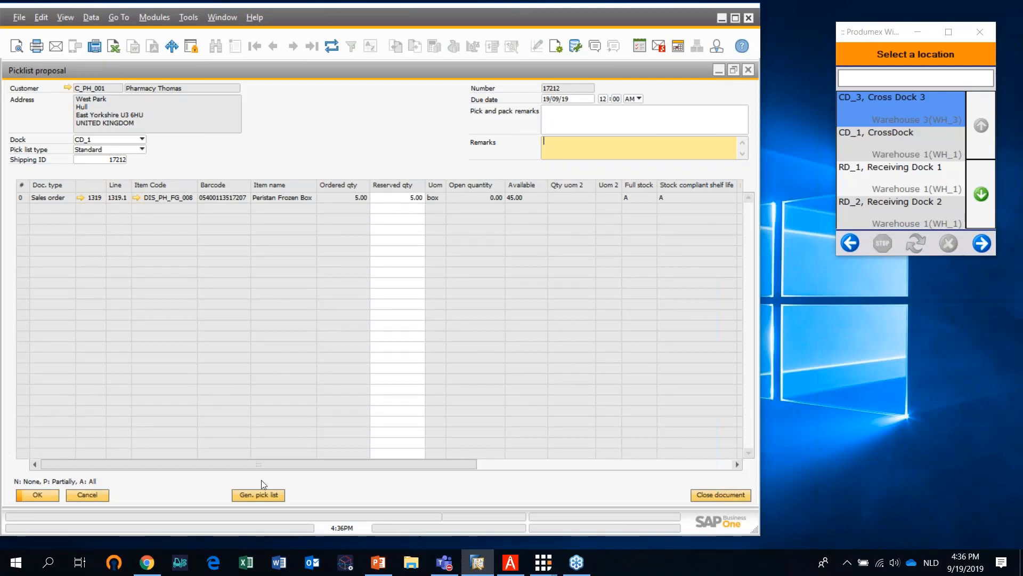
{"action": "left_click_drag", "start_coordinate": [458, 464], "coordinate": [558, 474]}
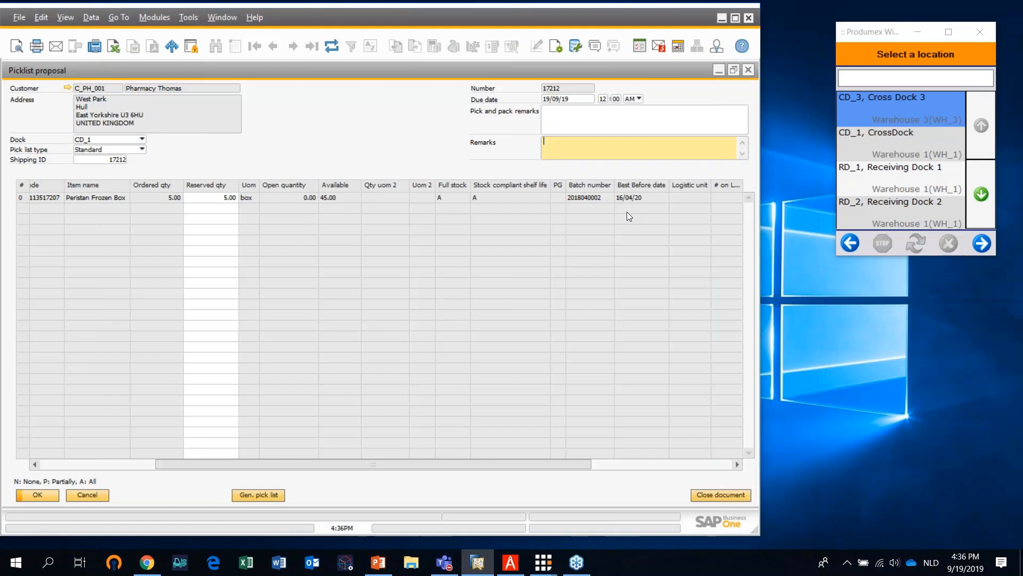
Change the proposal's dock to SD_1 (Shipping Dock 1), generate the pick list, then review and minimize it
{"action": "left_click", "coordinate": [141, 140]}
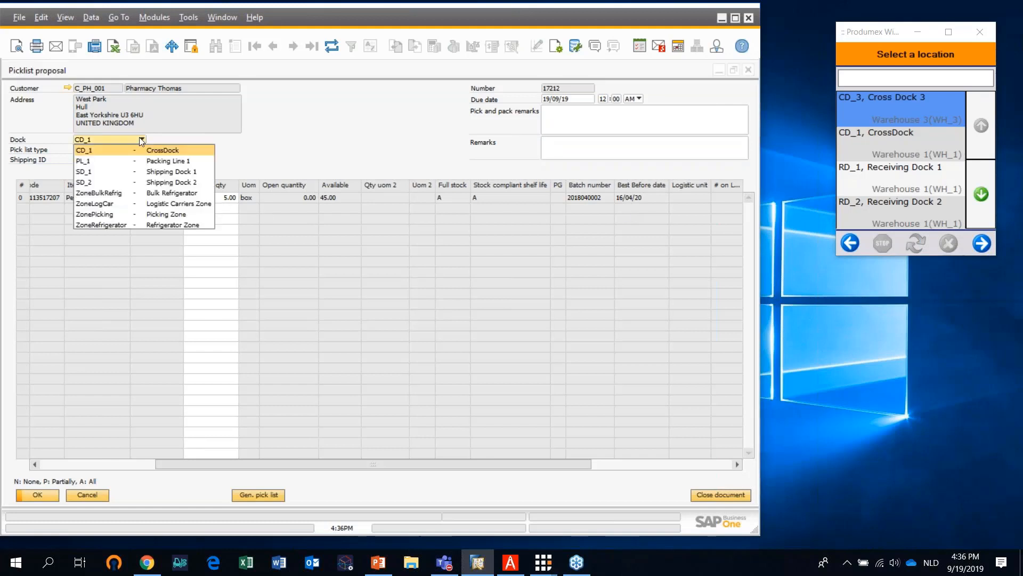
{"action": "left_click", "coordinate": [129, 173]}
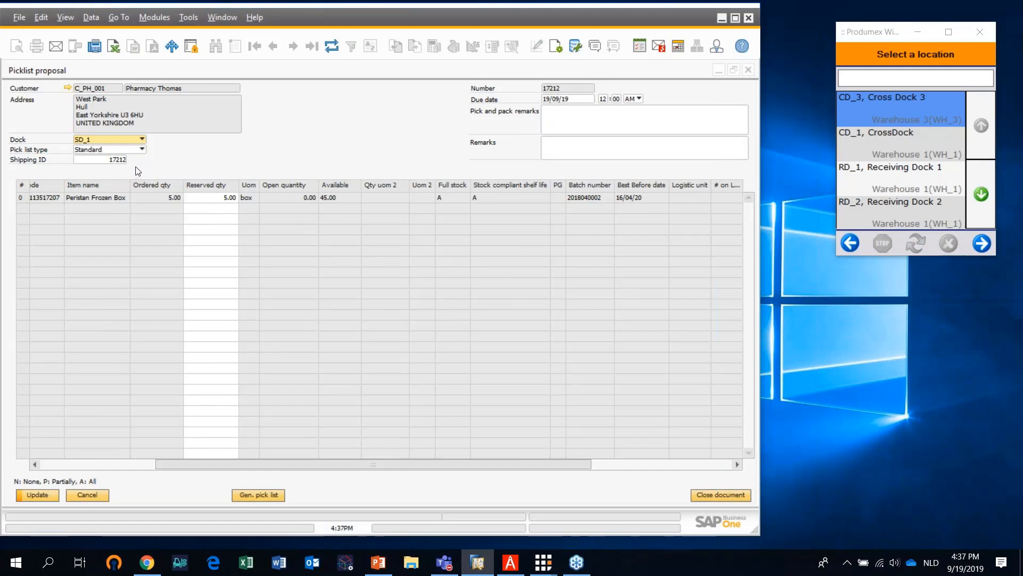
{"action": "left_click", "coordinate": [274, 494]}
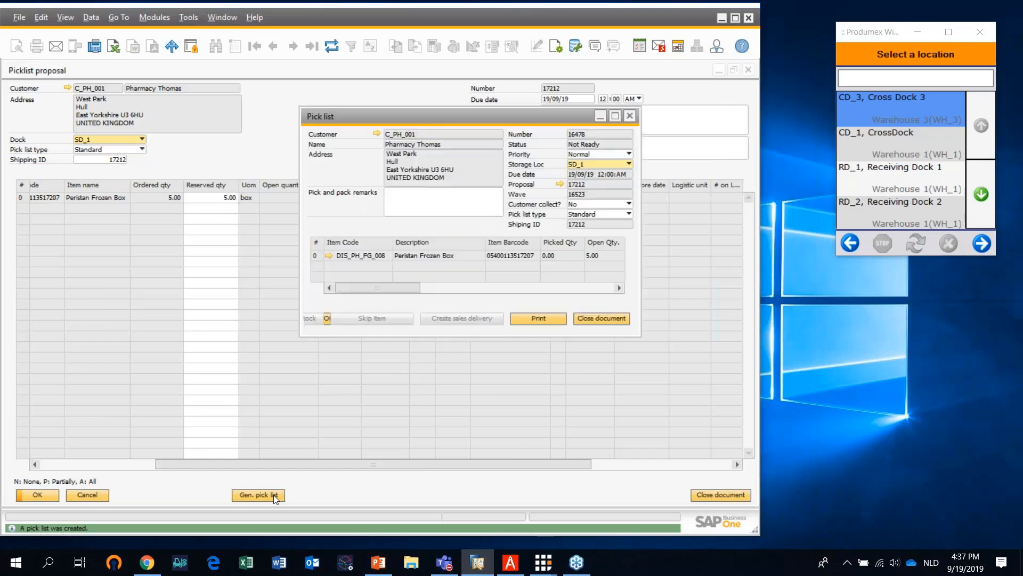
{"action": "left_click", "coordinate": [615, 116]}
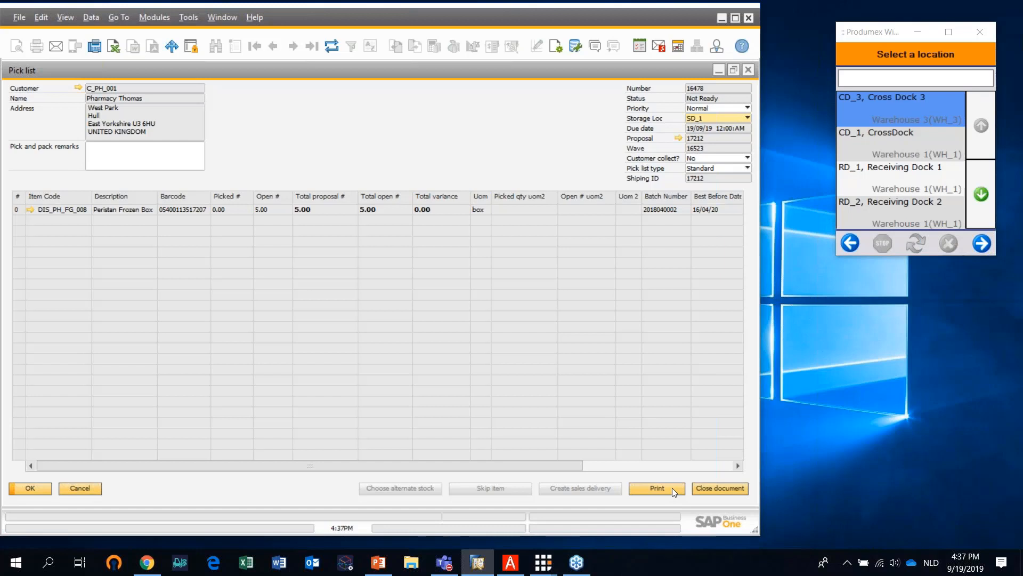
{"action": "left_click", "coordinate": [720, 70]}
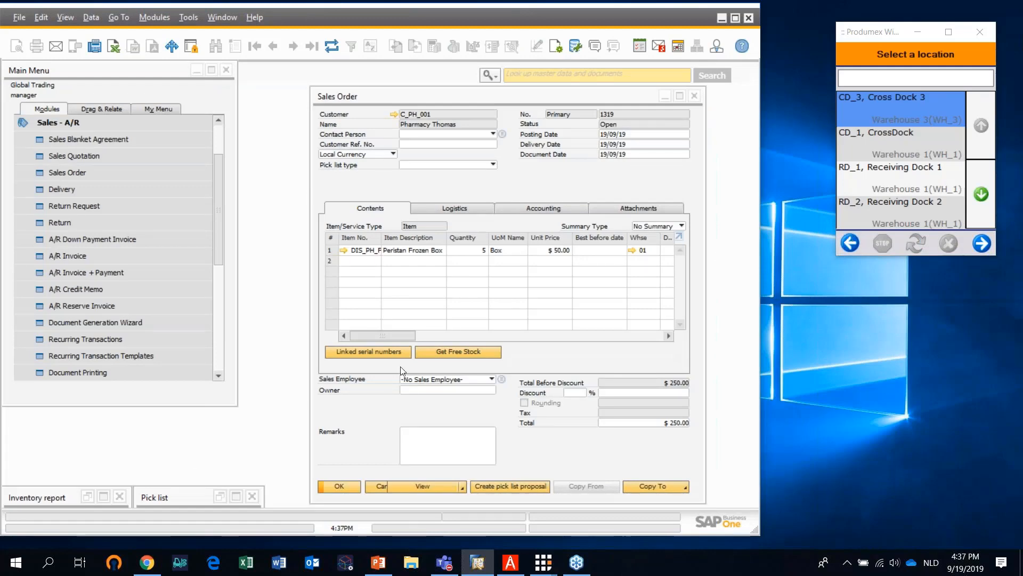
{"action": "left_click", "coordinate": [103, 497]}
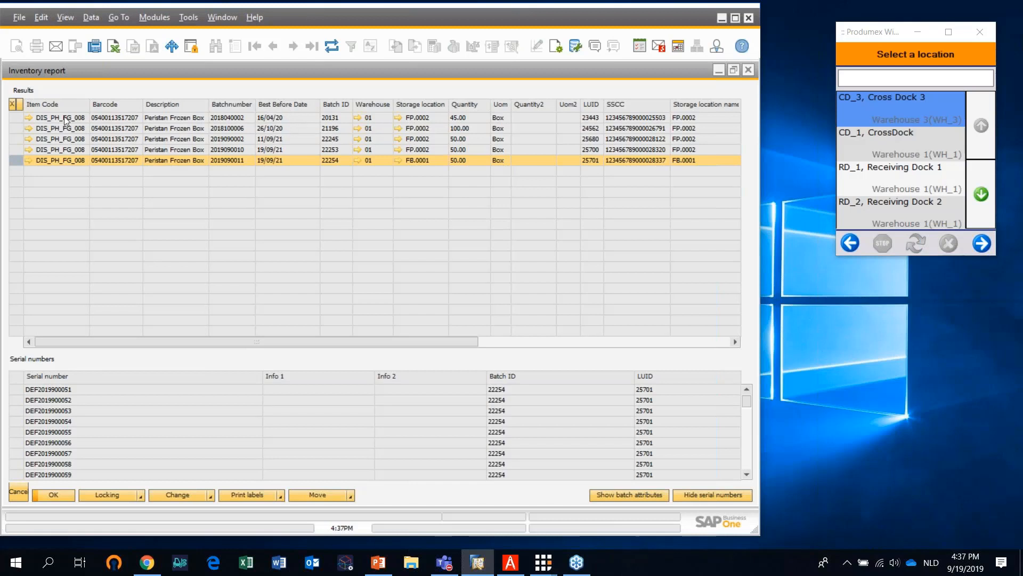
{"action": "left_click", "coordinate": [22, 117]}
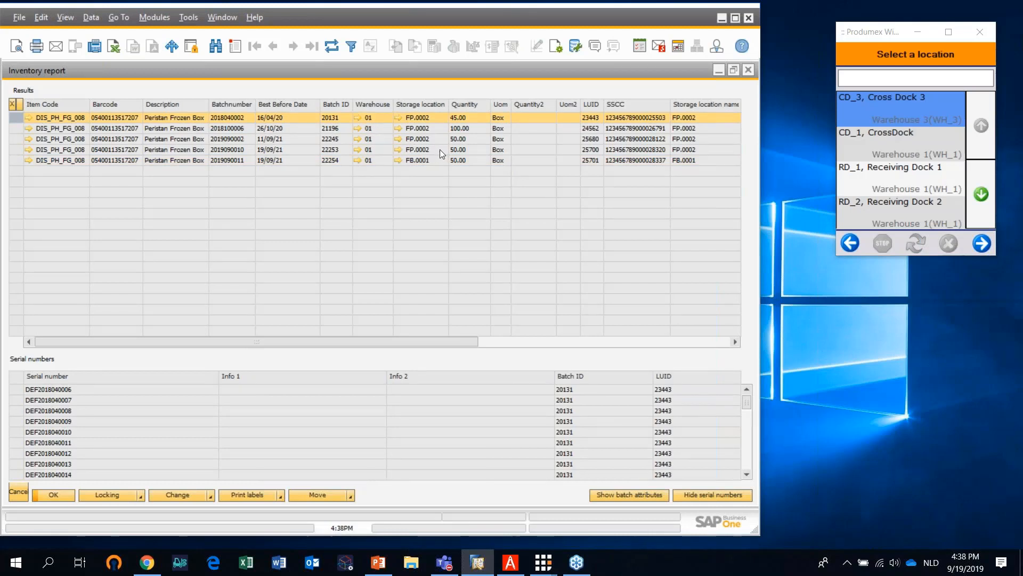
{"action": "left_click", "coordinate": [18, 128]}
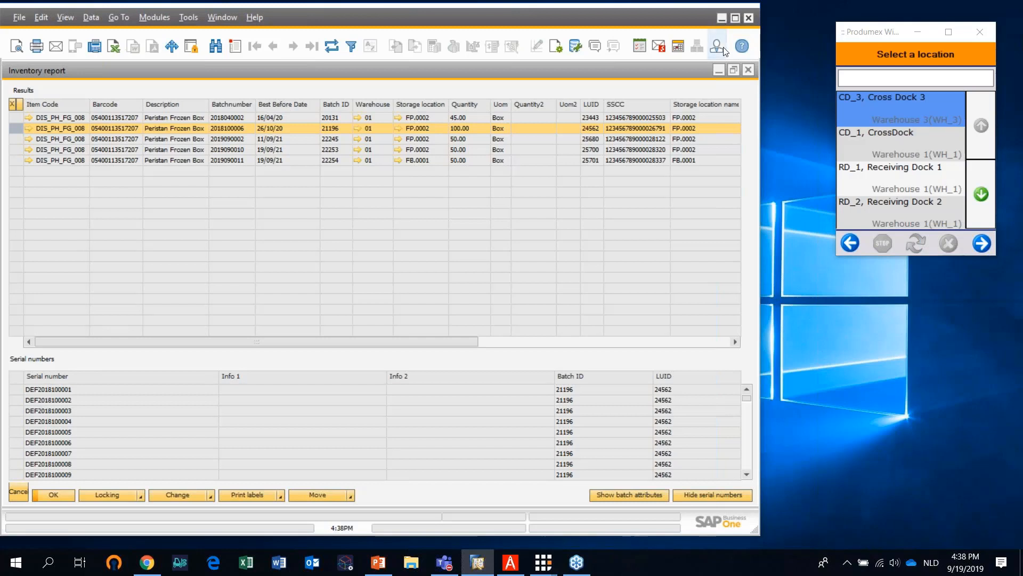
Switch to PDF Architect, view the Peristan Frozen Box Batch 1 and Batch 2 labels, and return to SAP Business One
{"action": "left_click", "coordinate": [721, 17]}
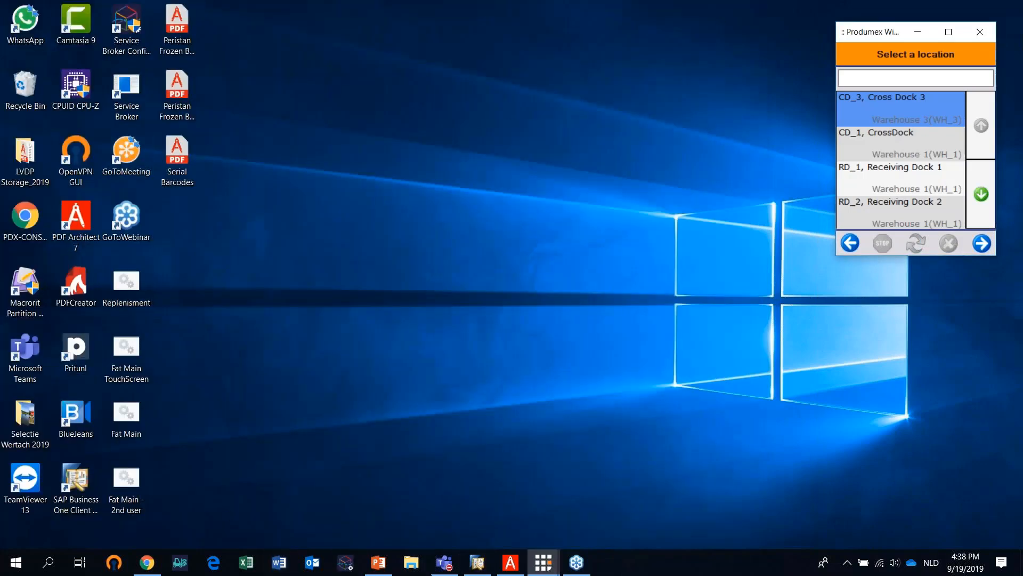
{"action": "left_click", "coordinate": [510, 562]}
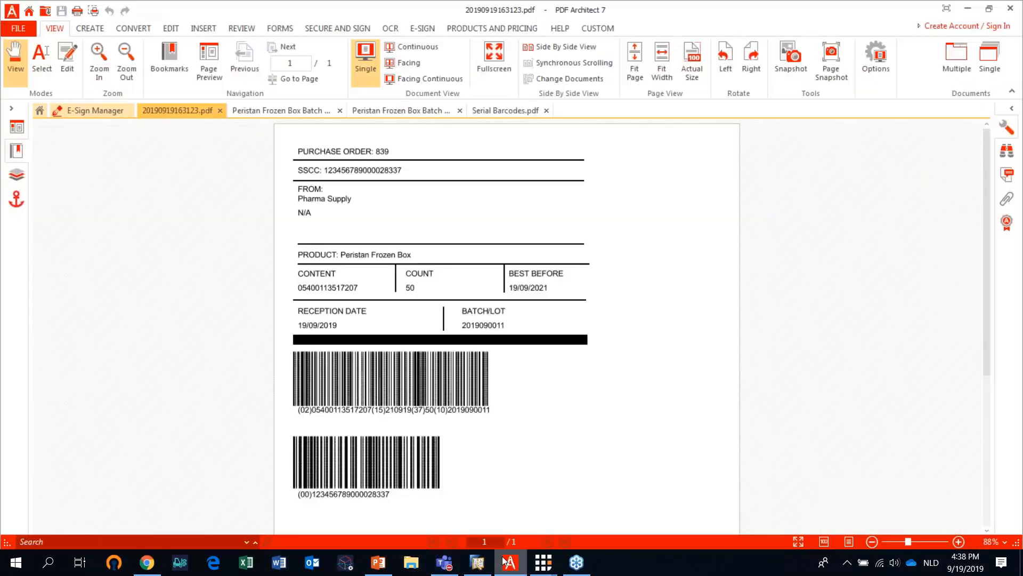
{"action": "left_click", "coordinate": [288, 112]}
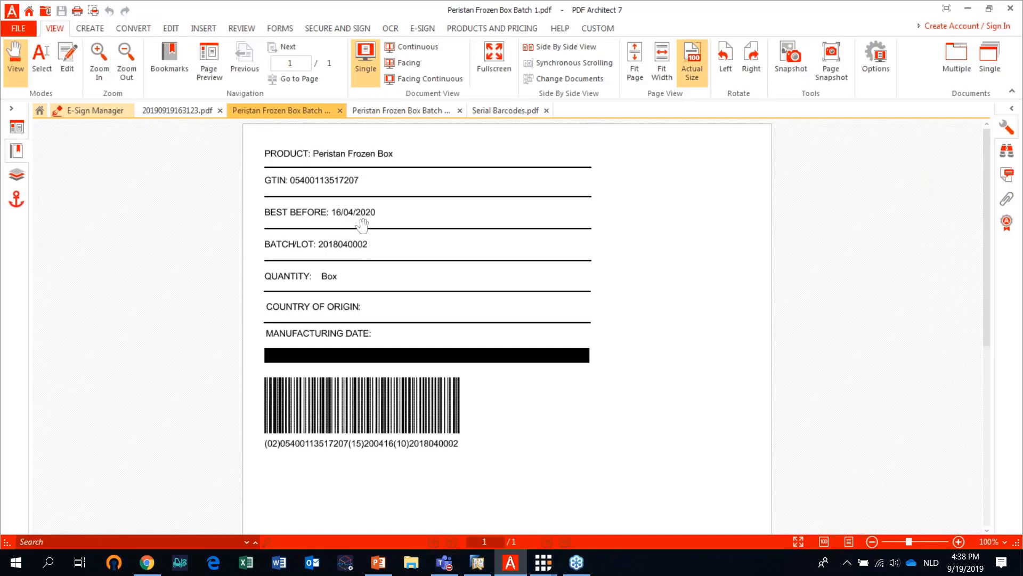
{"action": "left_click", "coordinate": [420, 111]}
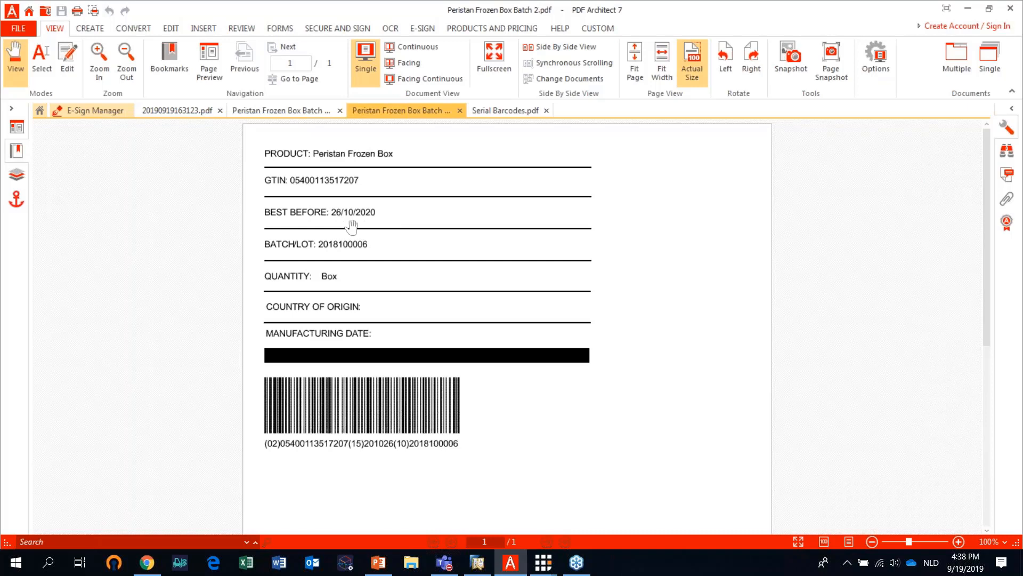
{"action": "left_click", "coordinate": [970, 8]}
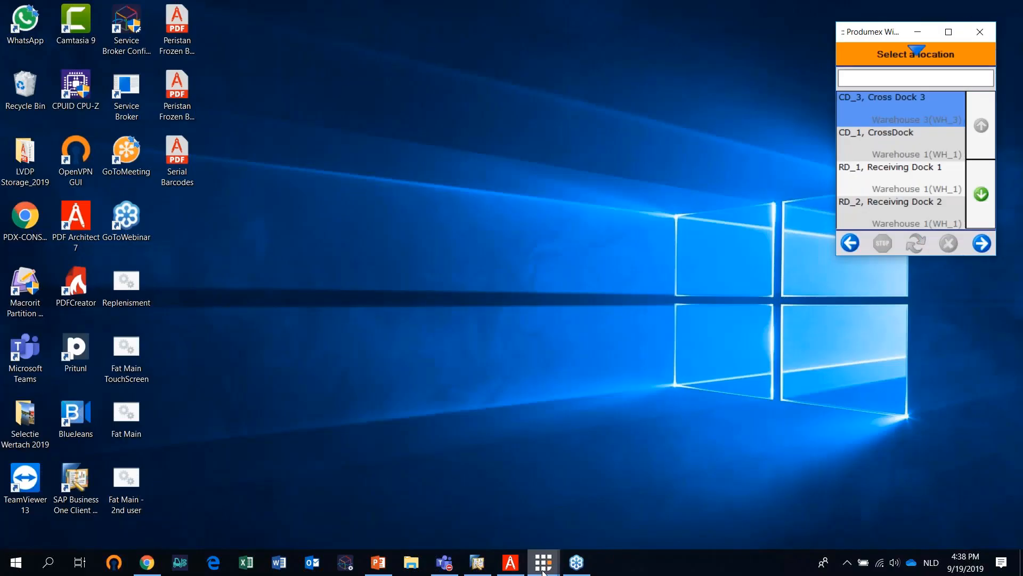
{"action": "left_click", "coordinate": [478, 562]}
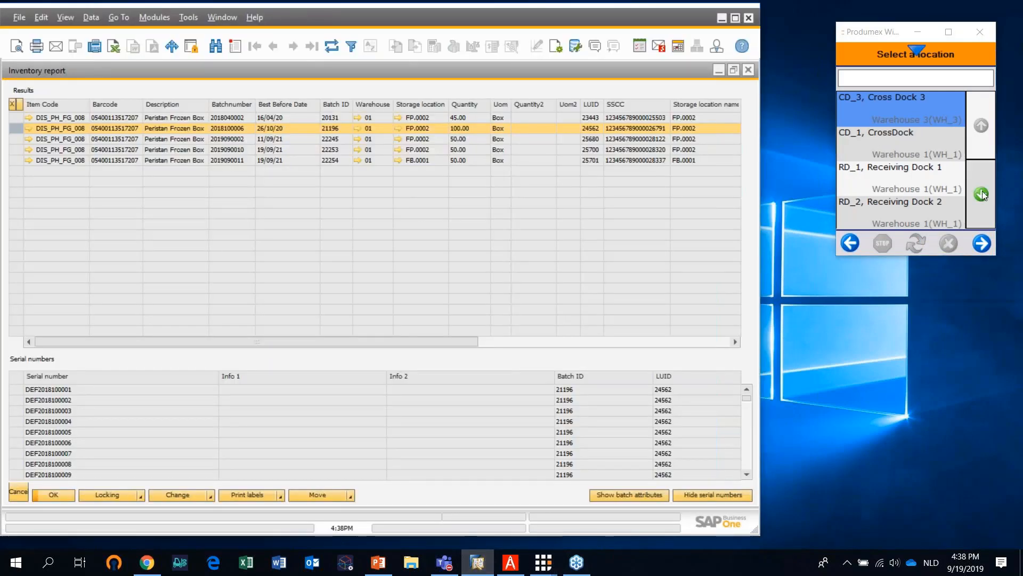
In the Produmex scanner client, leave the location selection, start Sales Picking and open the pick list for Pharmacy Thomas
{"action": "left_click", "coordinate": [852, 243]}
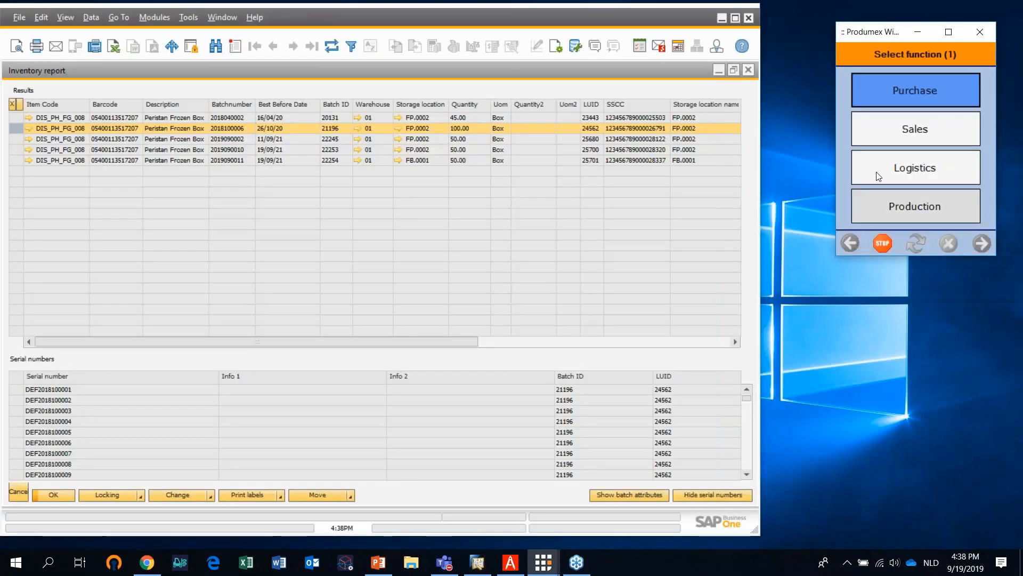
{"action": "left_click", "coordinate": [889, 139]}
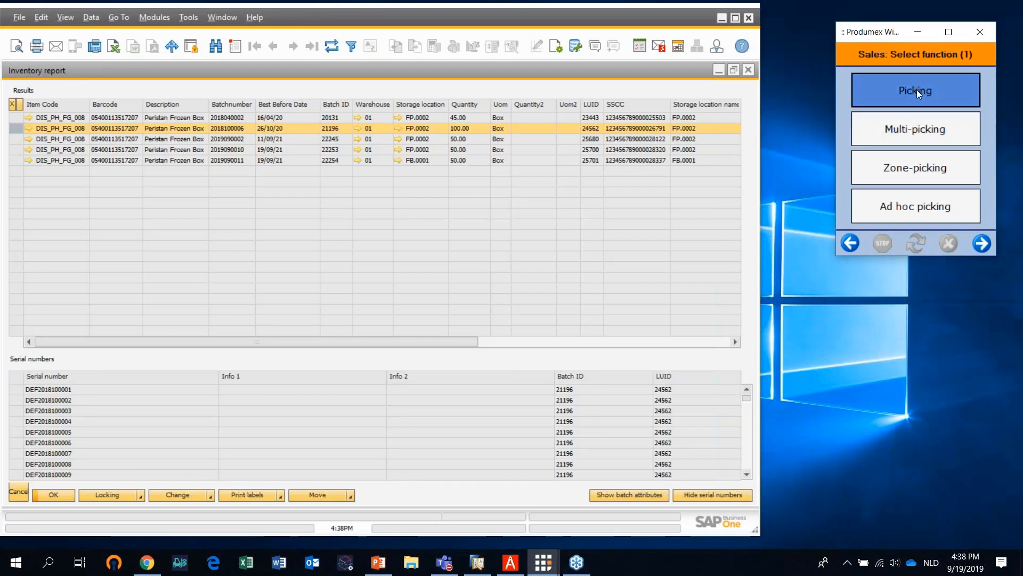
{"action": "left_click", "coordinate": [917, 90]}
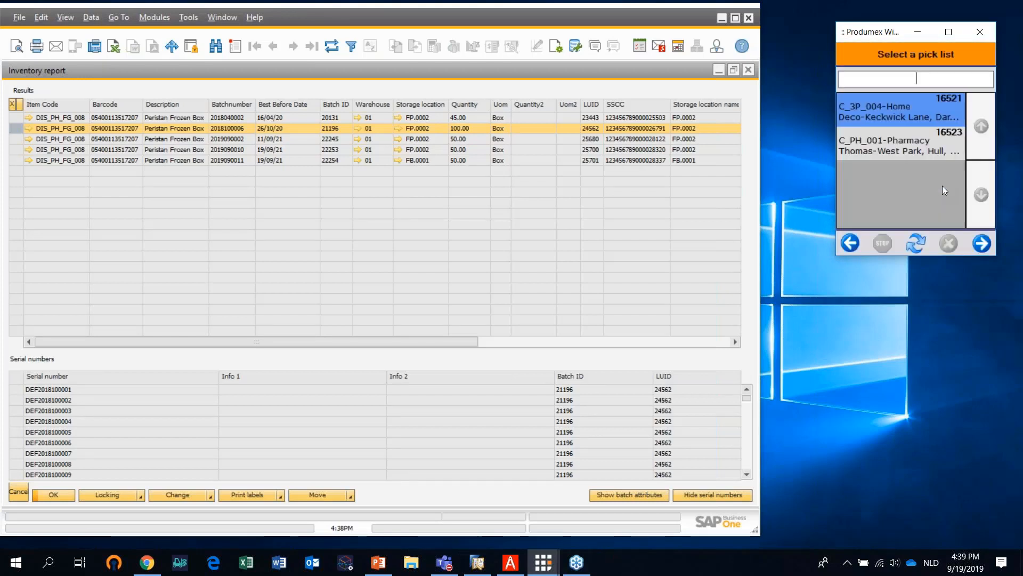
{"action": "left_click", "coordinate": [934, 158]}
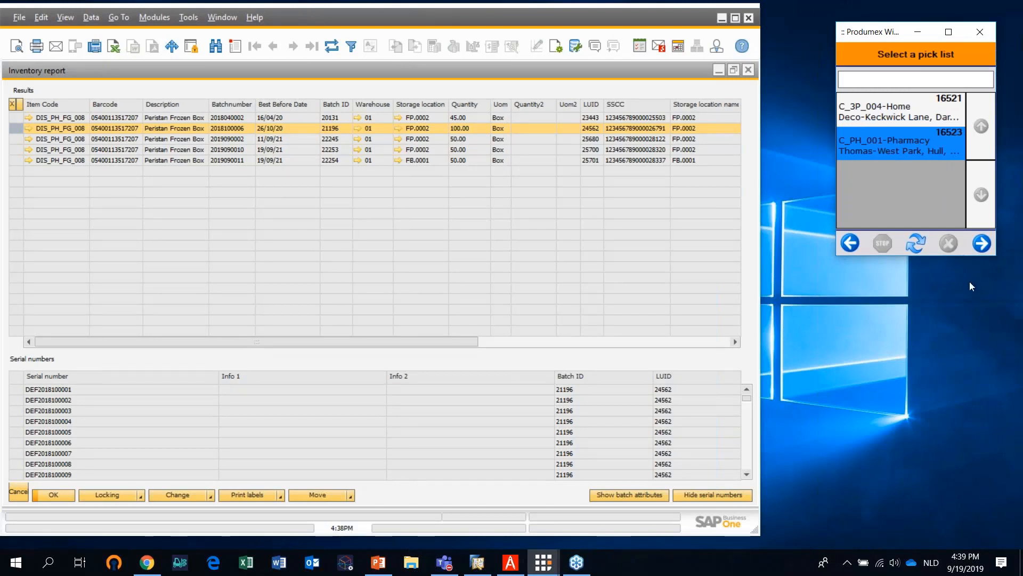
{"action": "left_click", "coordinate": [985, 244]}
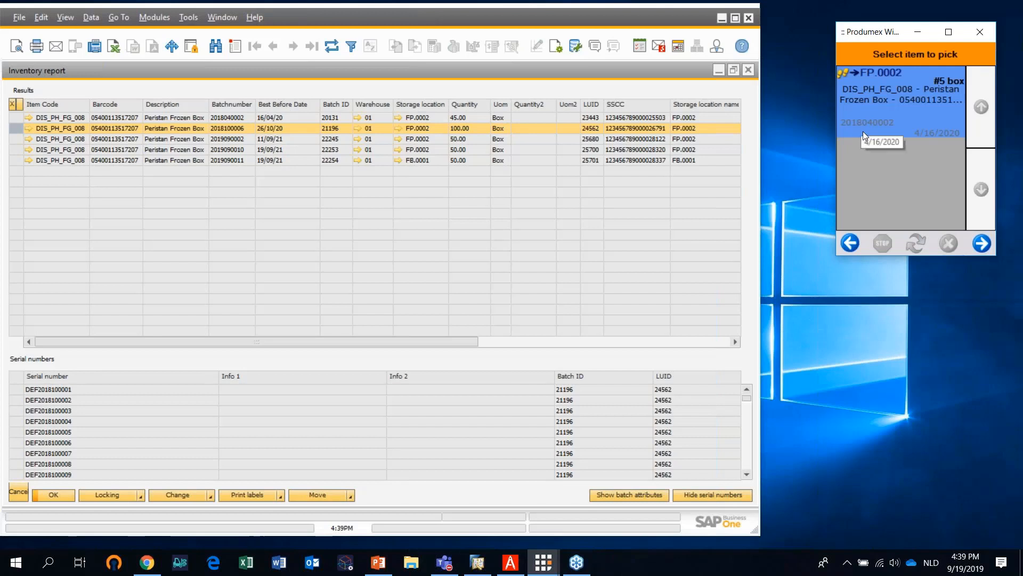
Choose Peristan Frozen Box as the item to pick, identify moveable location ML_1 and confirm pick location FP.0002
{"action": "left_click", "coordinate": [980, 244]}
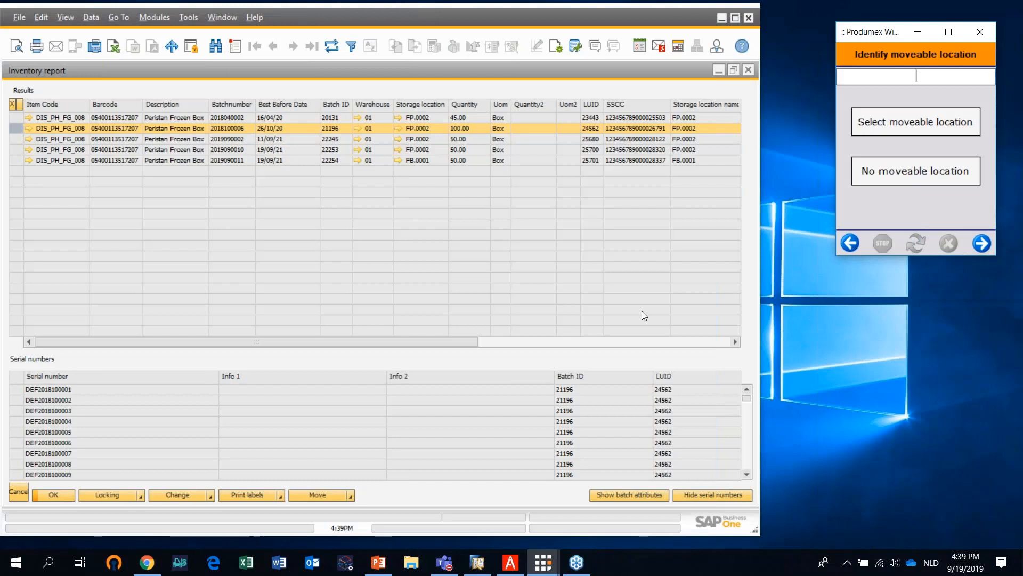
{"action": "type", "text": "ML_1"}
{"action": "left_click", "coordinate": [982, 244]}
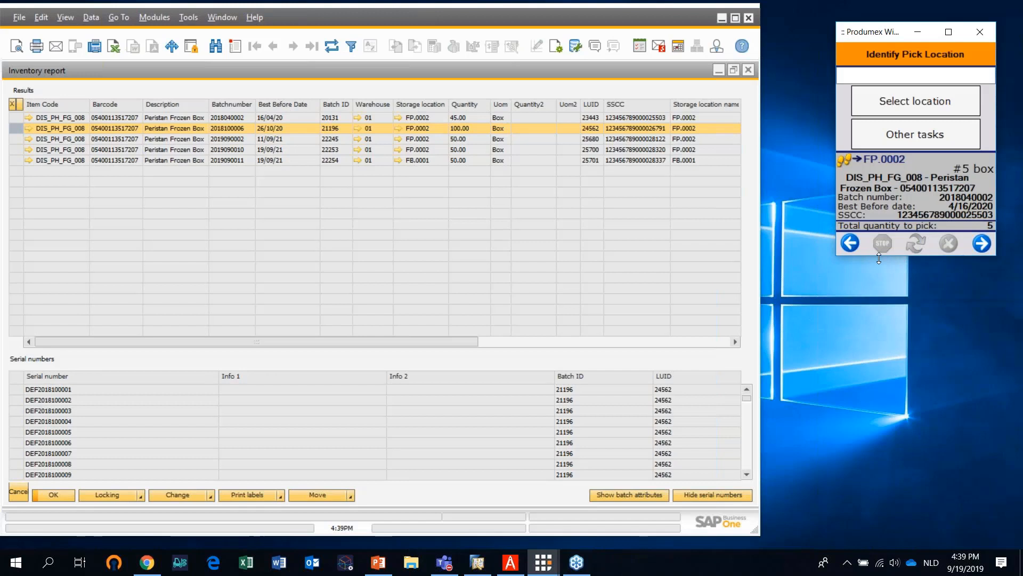
{"action": "type", "text": "]C0FP.0002"}
{"action": "key", "text": "Return"}
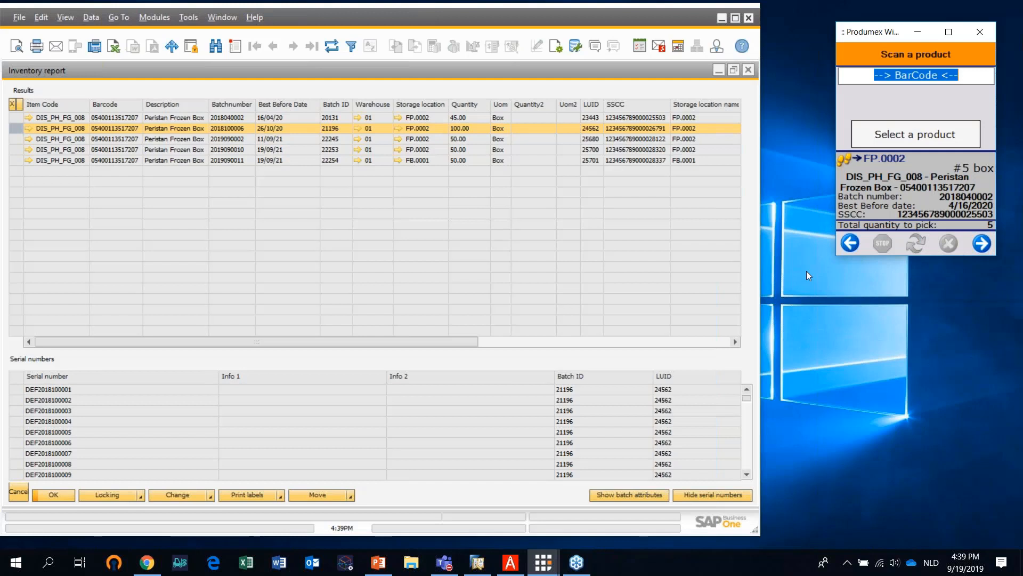
Try to identify the product to pick by scanning a Peristan Frozen Box batch label in the scanner client
{"action": "type", "text": "]C102054001135172071520"}
{"action": "key", "text": "Return"}
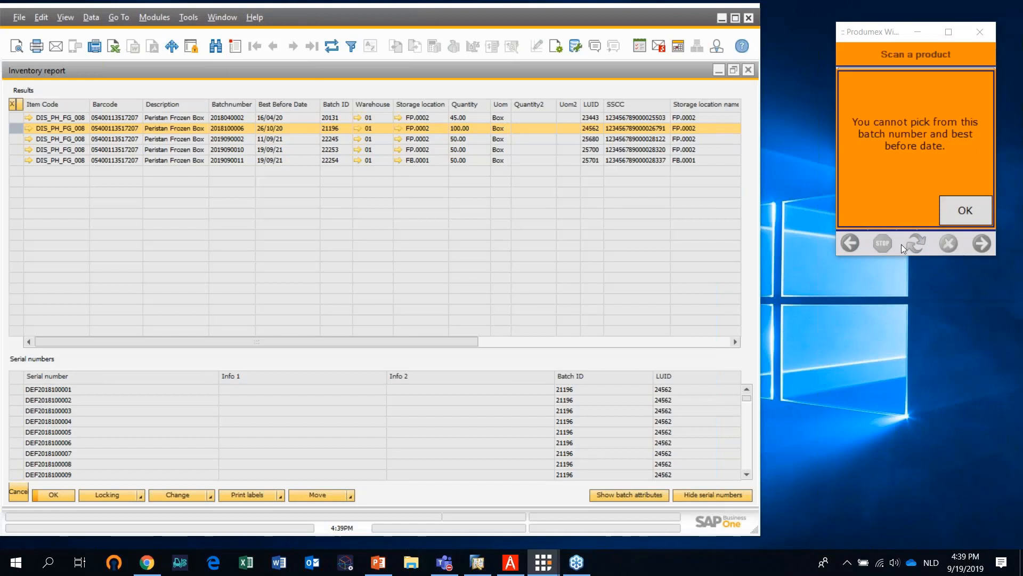
{"action": "left_click", "coordinate": [964, 213]}
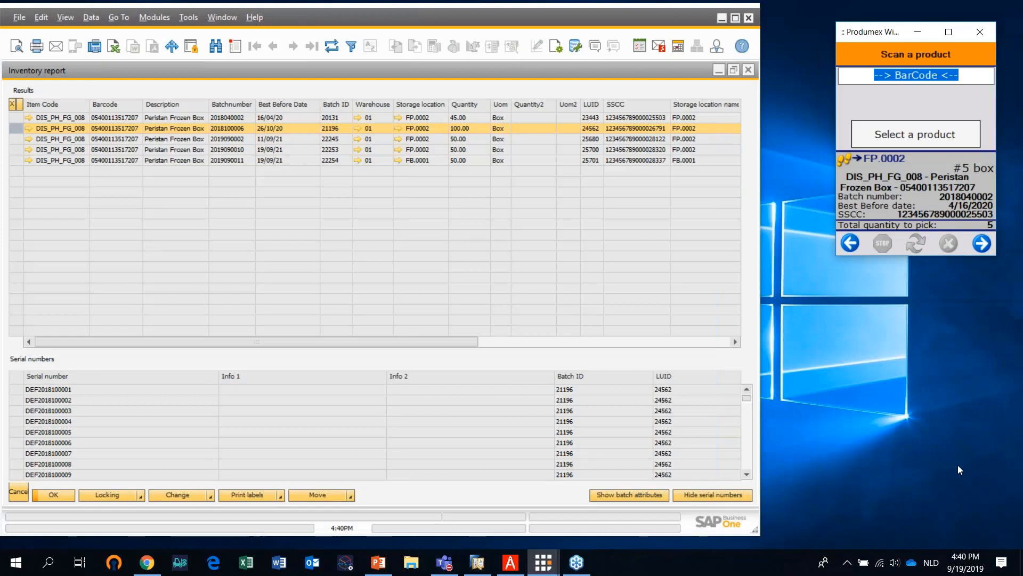
Scan the Peristan Frozen Box label again and choose to enter the quantity as a range of serial numbers
{"action": "type", "text": "]C1020540011351720715"}
{"action": "key", "text": "Return"}
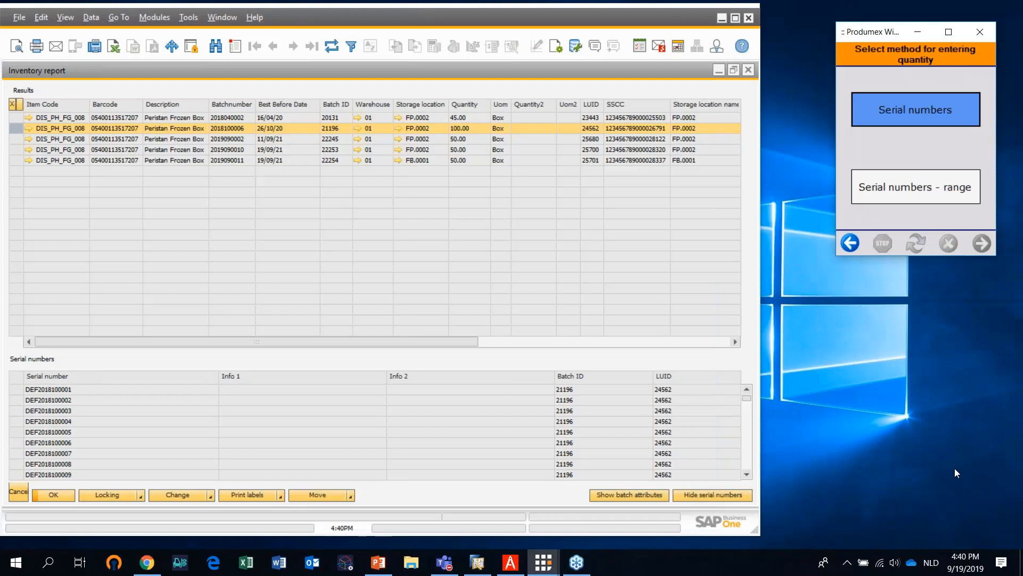
{"action": "key", "text": "XF86AudioLowerVolume"}
{"action": "left_click", "coordinate": [928, 188]}
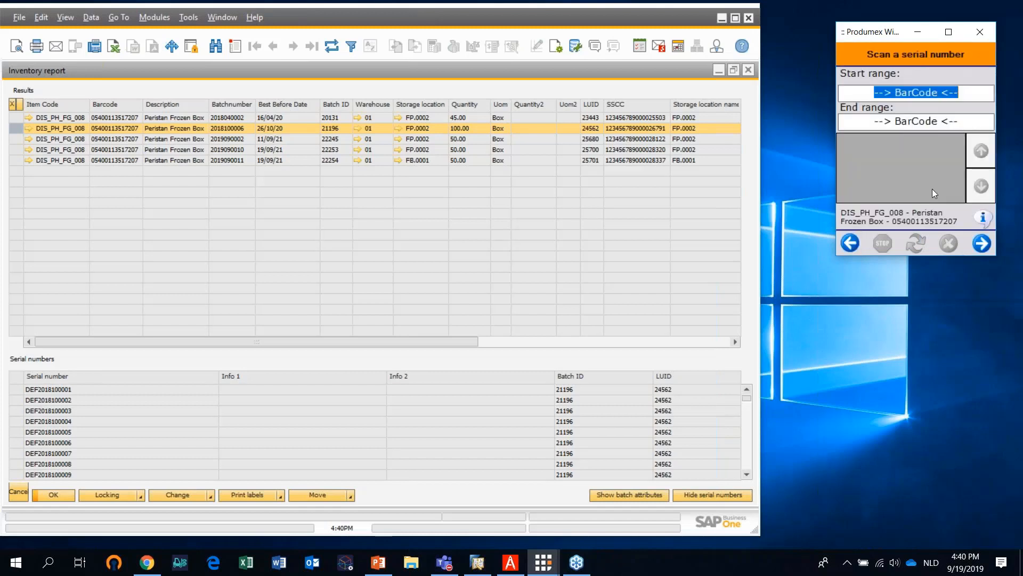
{"action": "type", "text": "]C0DEF2018100001"}
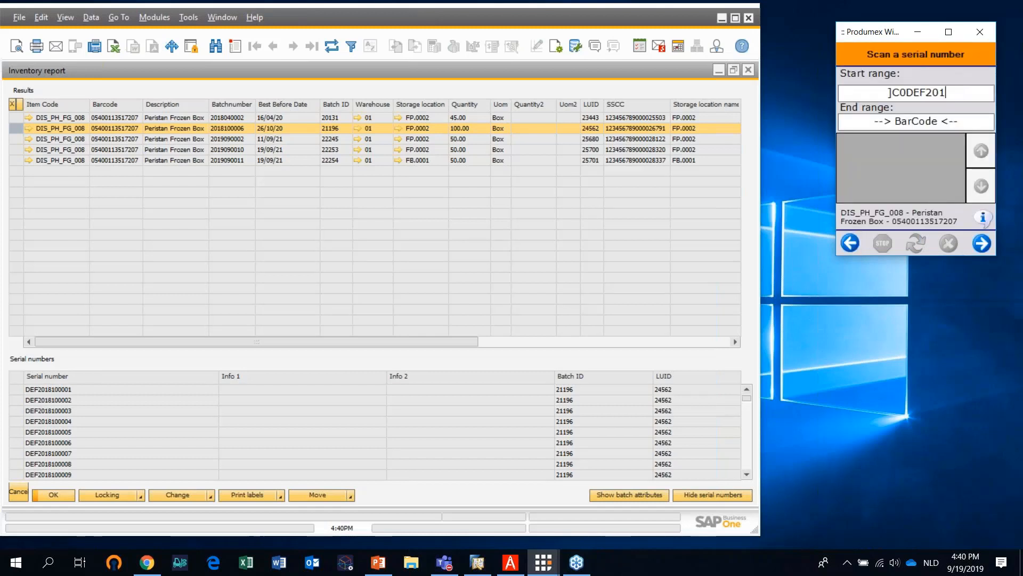
{"action": "key", "text": "Return"}
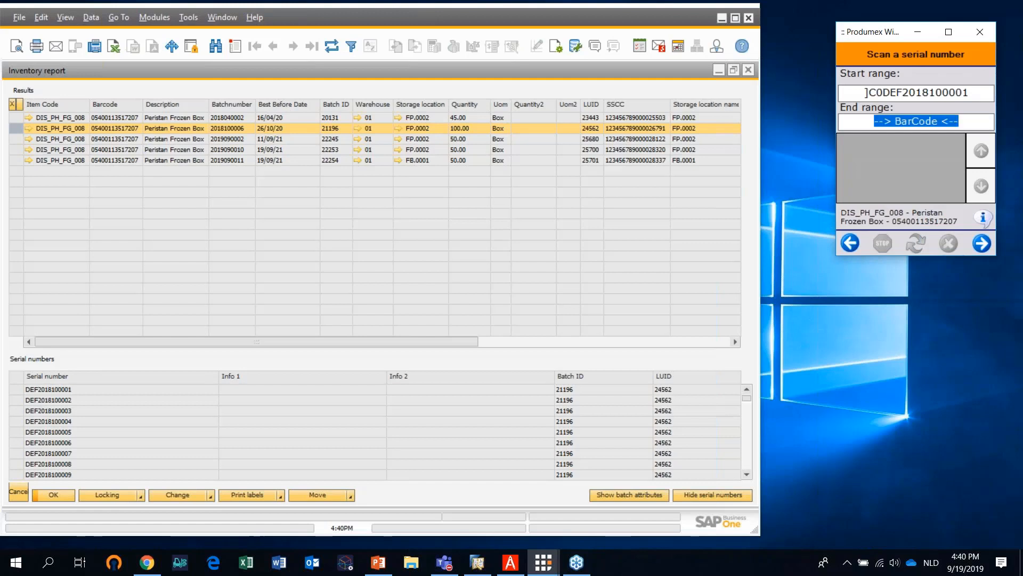
{"action": "type", "text": "]C0DEF2018100007"}
{"action": "key", "text": "Return"}
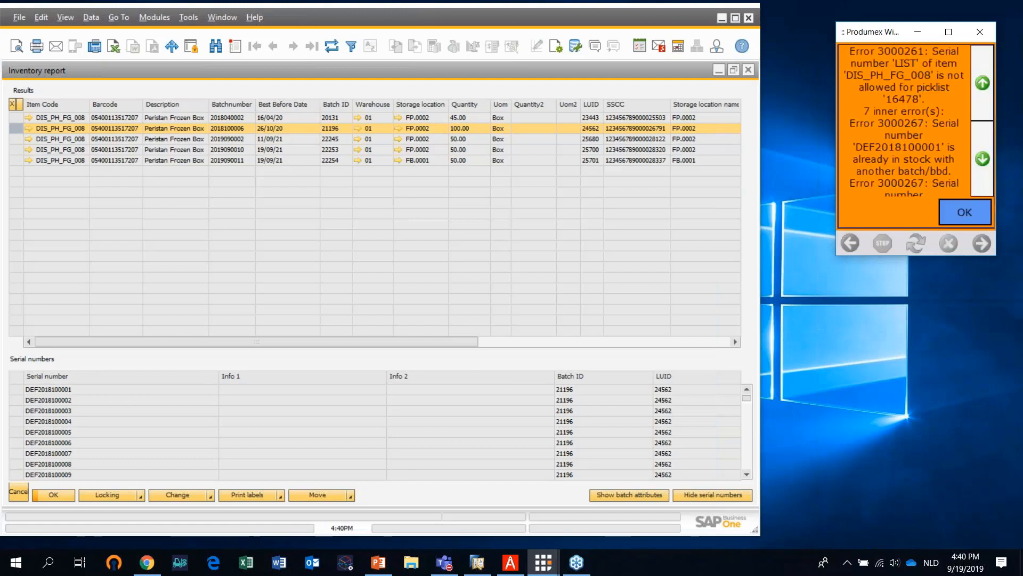
{"action": "left_click", "coordinate": [977, 219]}
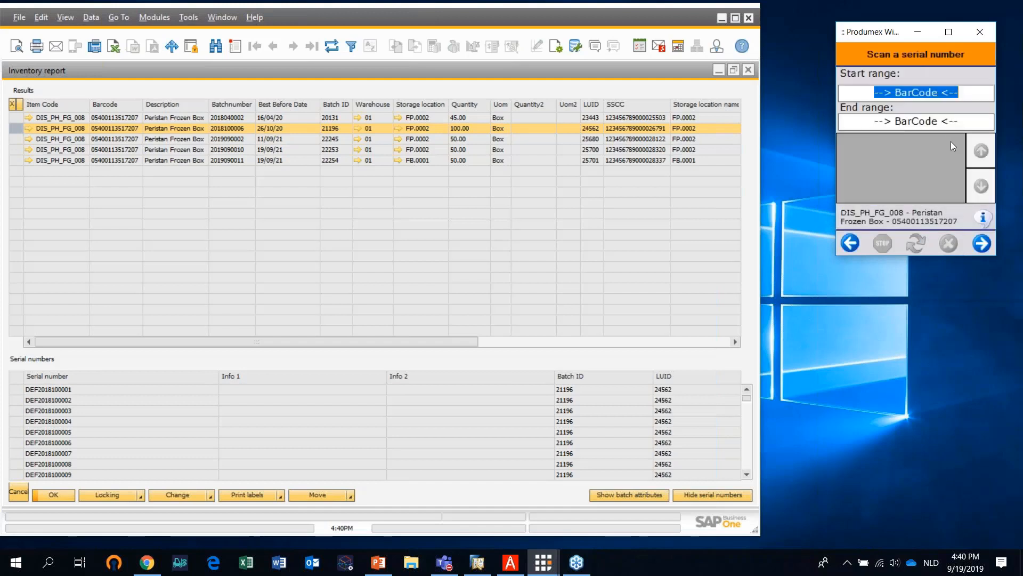
{"action": "type", "text": "]C0DEF2018100011"}
{"action": "key", "text": "Return"}
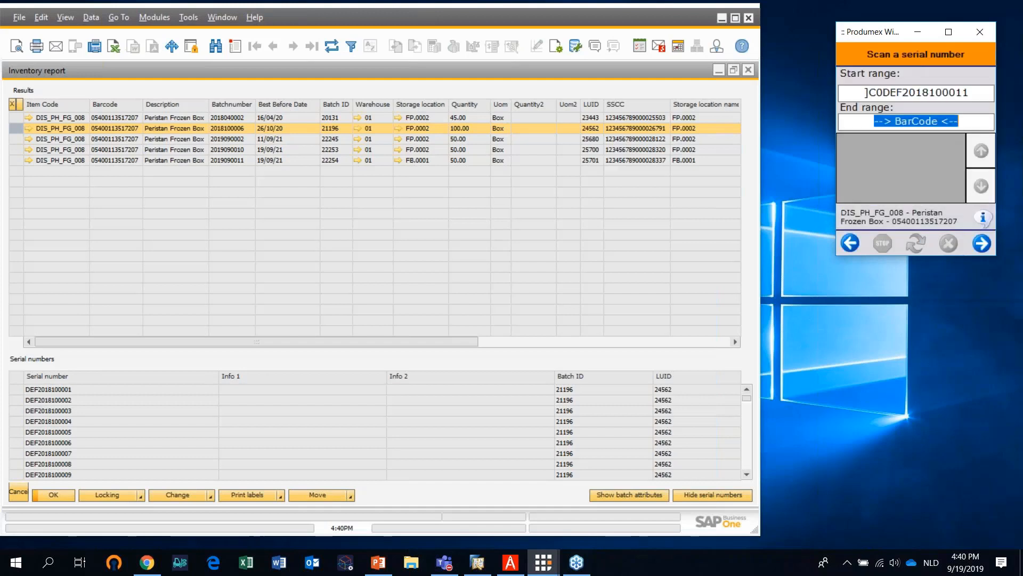
{"action": "type", "text": "]C0DEF2018100017"}
{"action": "key", "text": "Return"}
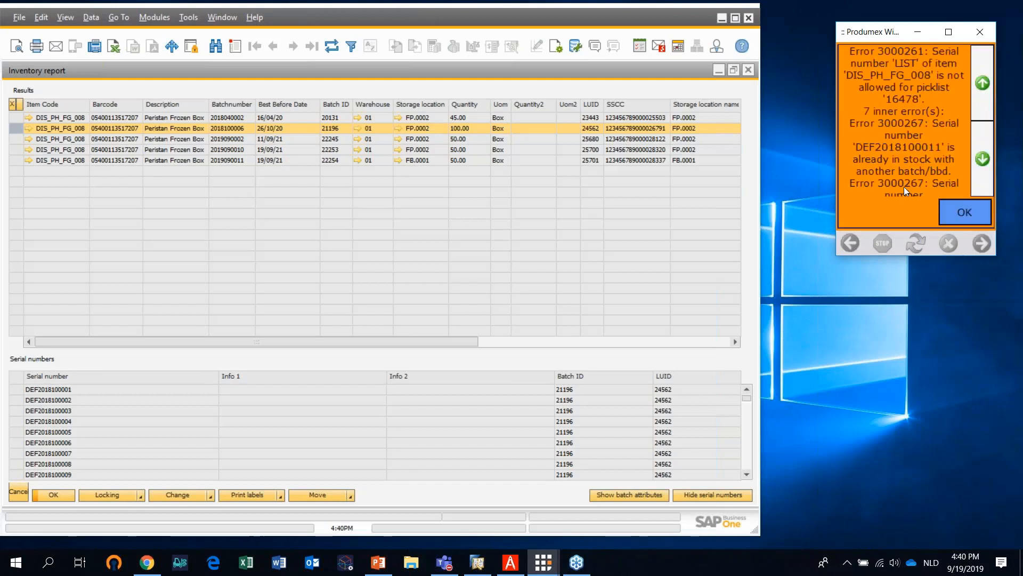
{"action": "left_click", "coordinate": [970, 214]}
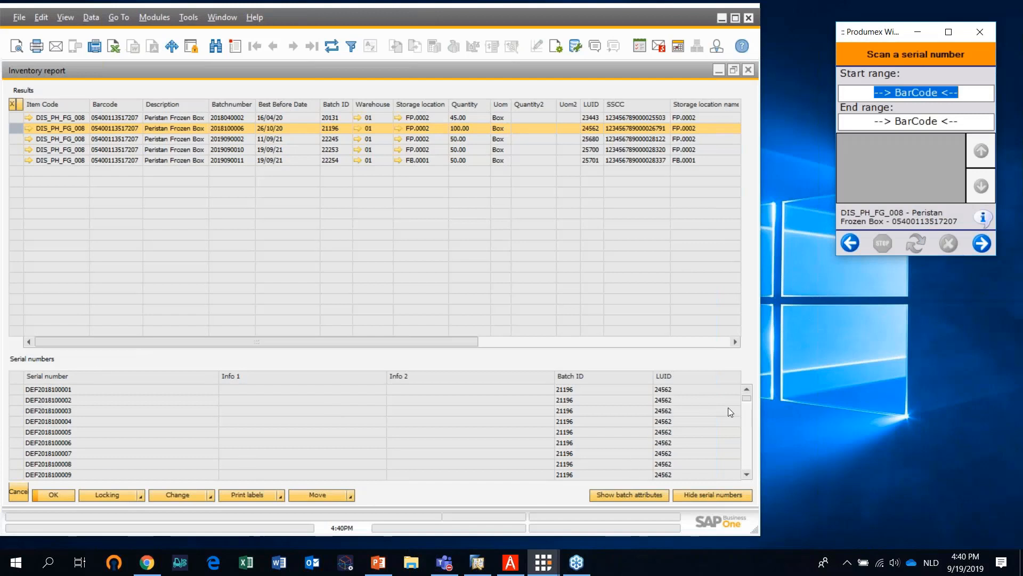
{"action": "left_click_drag", "start_coordinate": [746, 399], "coordinate": [750, 468]}
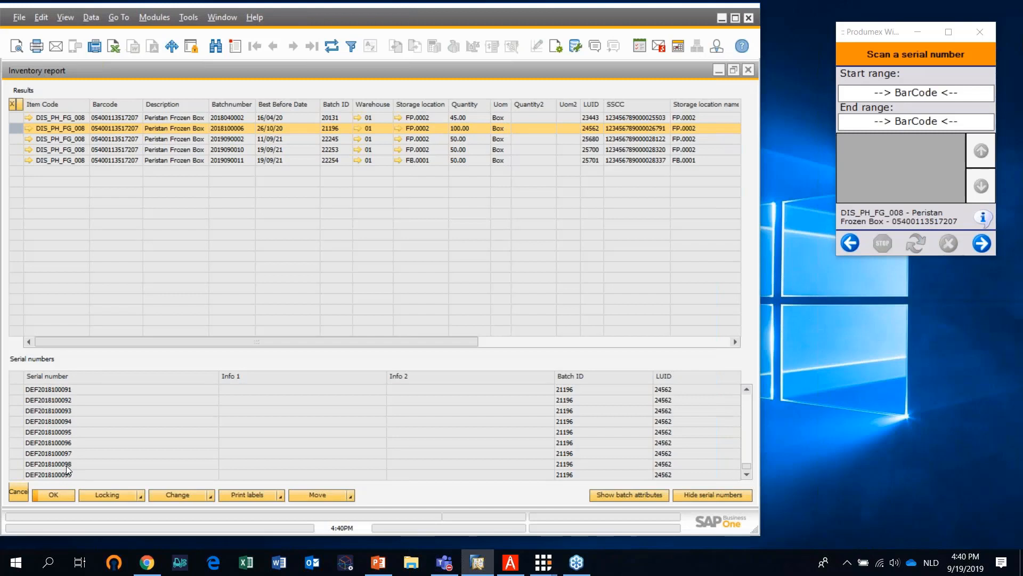
{"action": "right_click", "coordinate": [68, 434]}
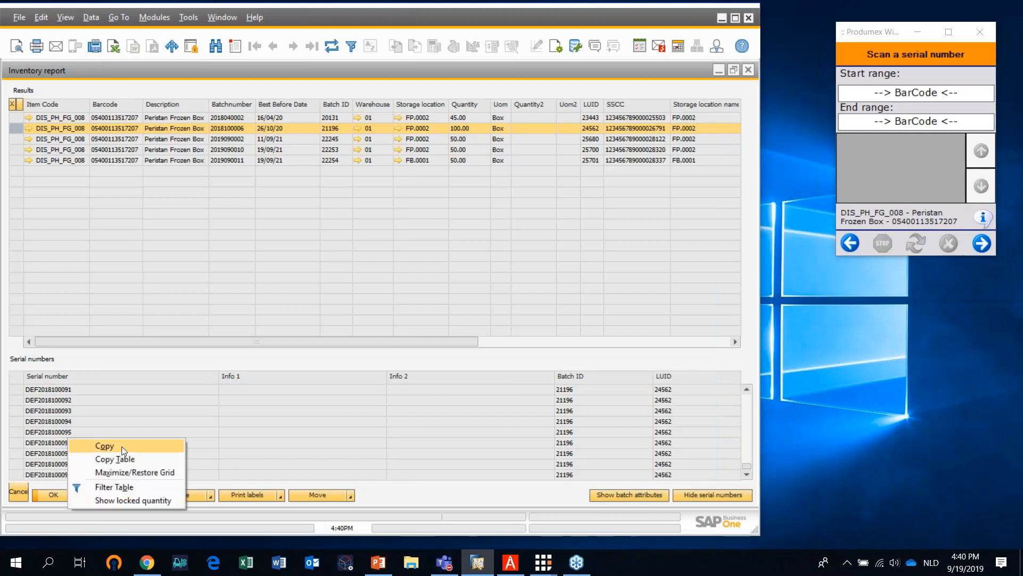
{"action": "left_click", "coordinate": [141, 445]}
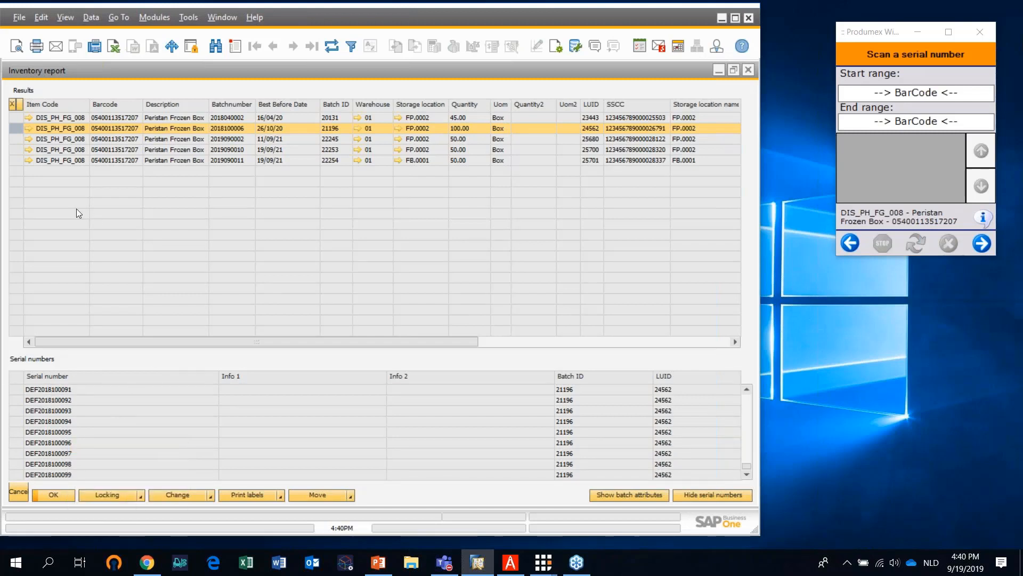
{"action": "left_click", "coordinate": [907, 96]}
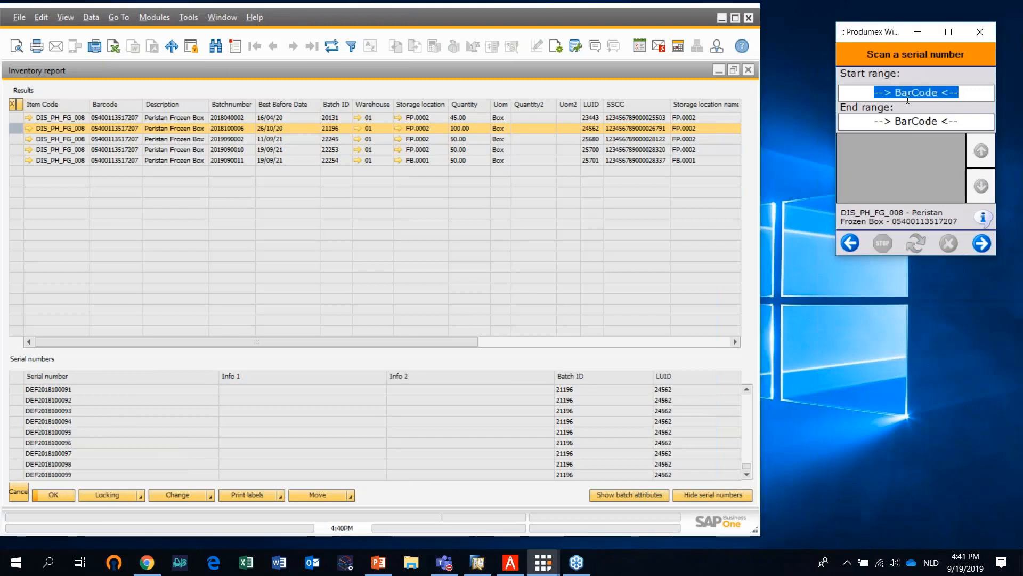
{"action": "type", "text": "DEF2018100095"}
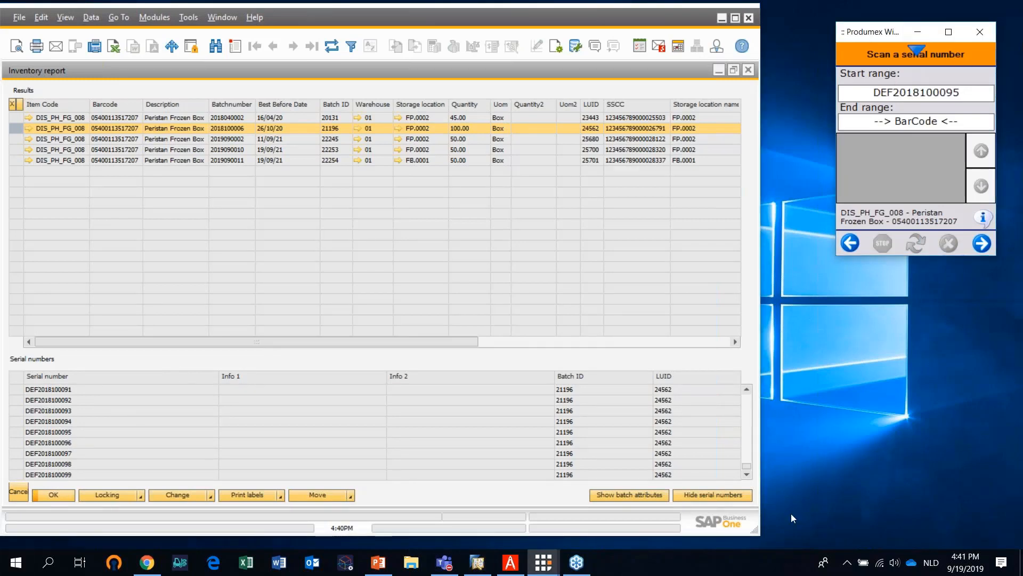
{"action": "left_click", "coordinate": [747, 473]}
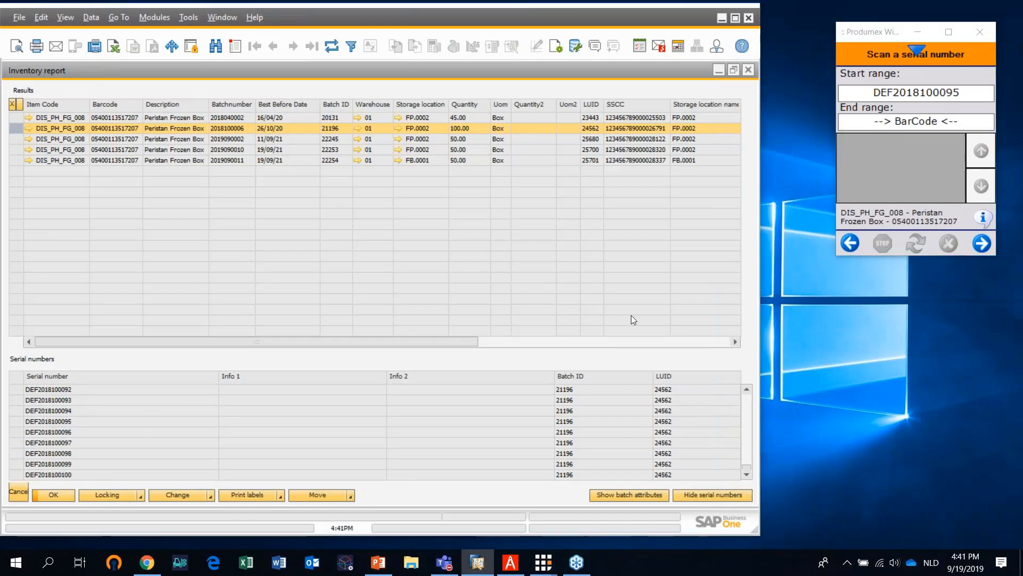
{"action": "left_click", "coordinate": [974, 95]}
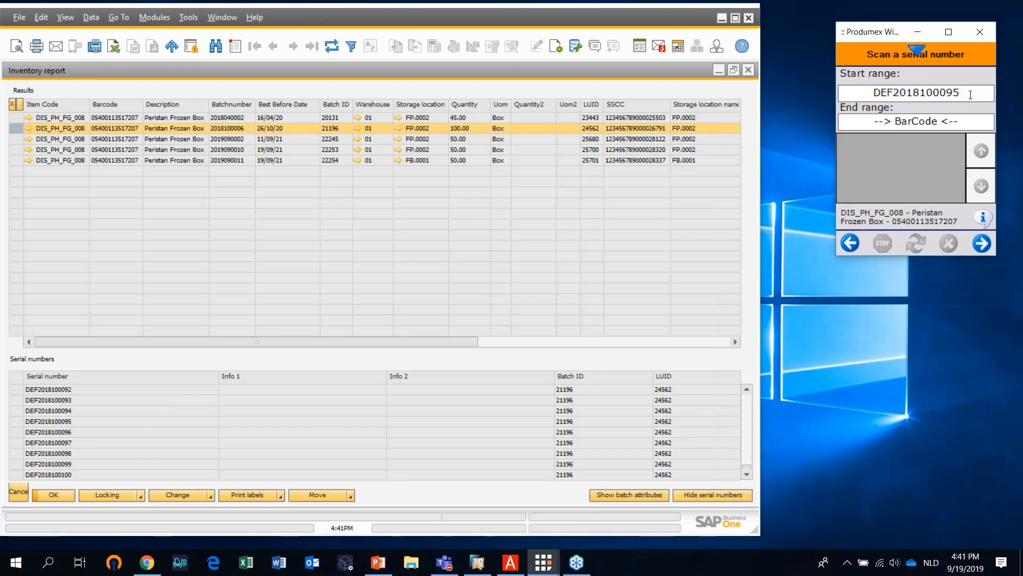
{"action": "double_click", "coordinate": [975, 95]}
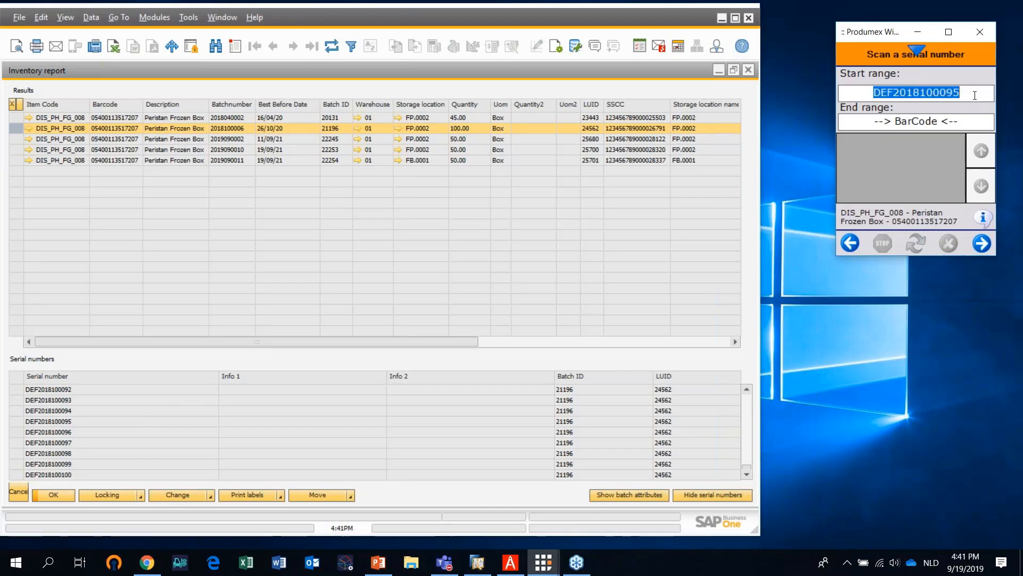
{"action": "right_click", "coordinate": [68, 437]}
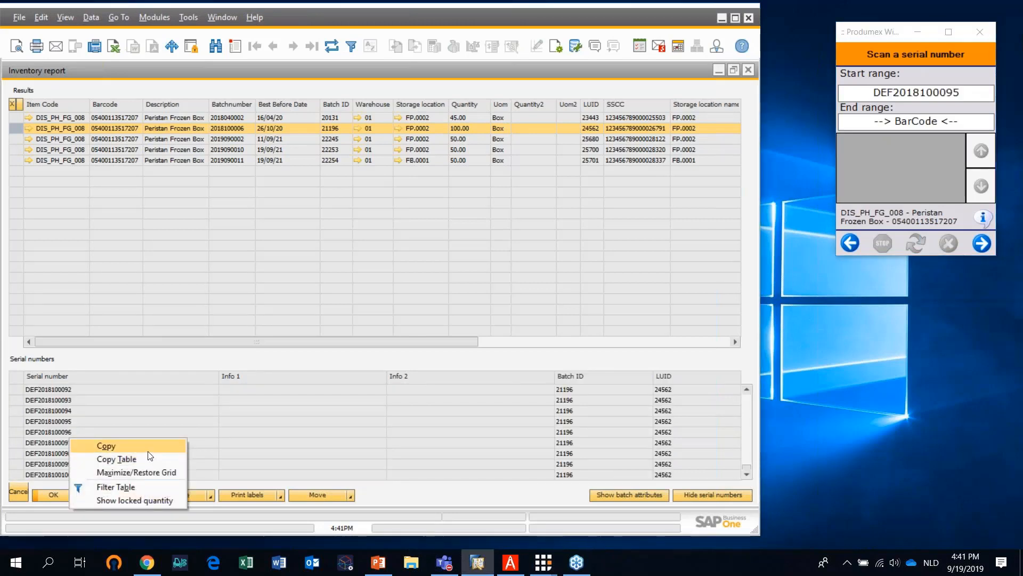
{"action": "left_click", "coordinate": [106, 446]}
{"action": "left_click", "coordinate": [917, 93]}
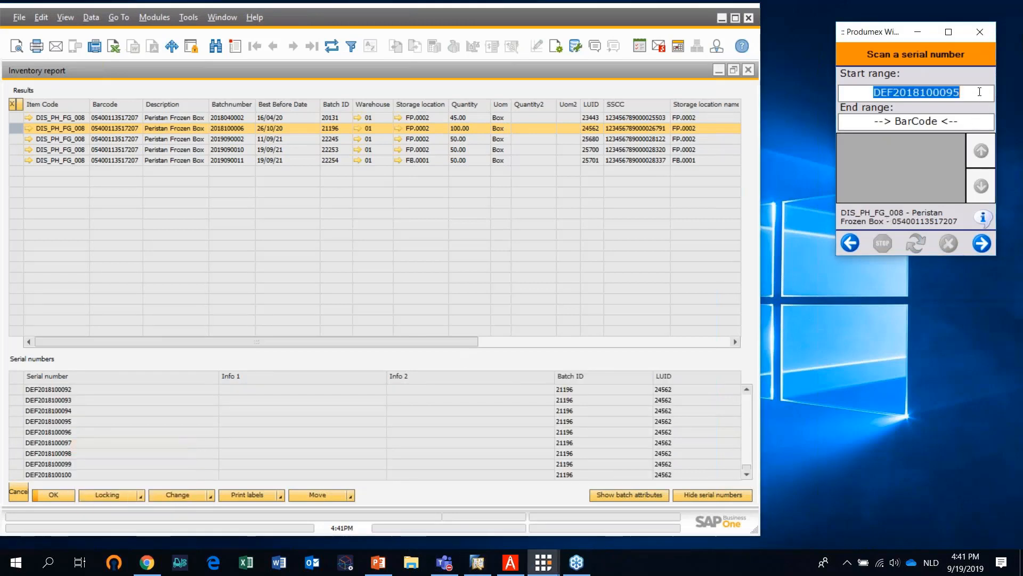
{"action": "key", "text": "ctrl+v"}
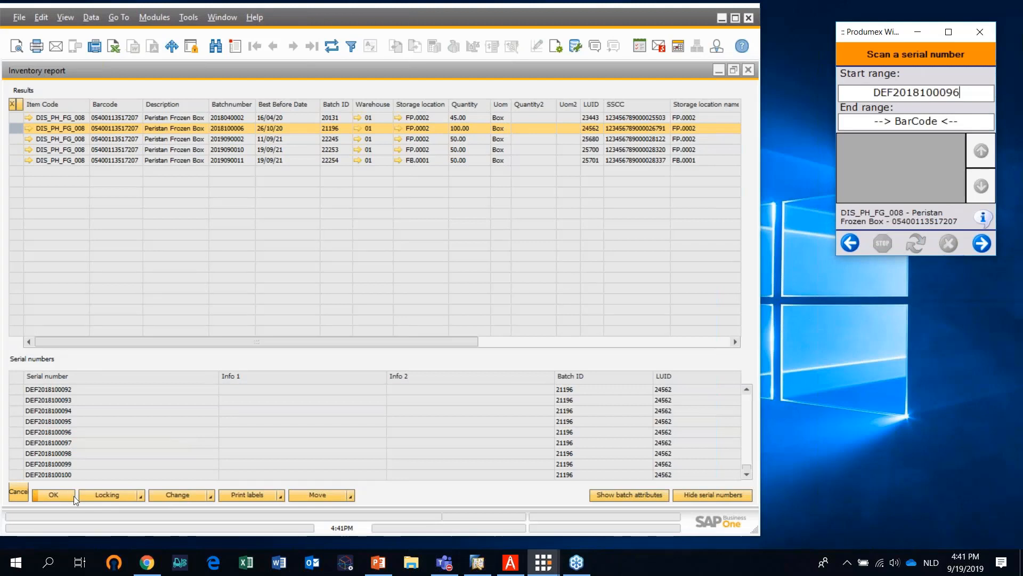
{"action": "left_click", "coordinate": [52, 476]}
{"action": "right_click", "coordinate": [52, 476]}
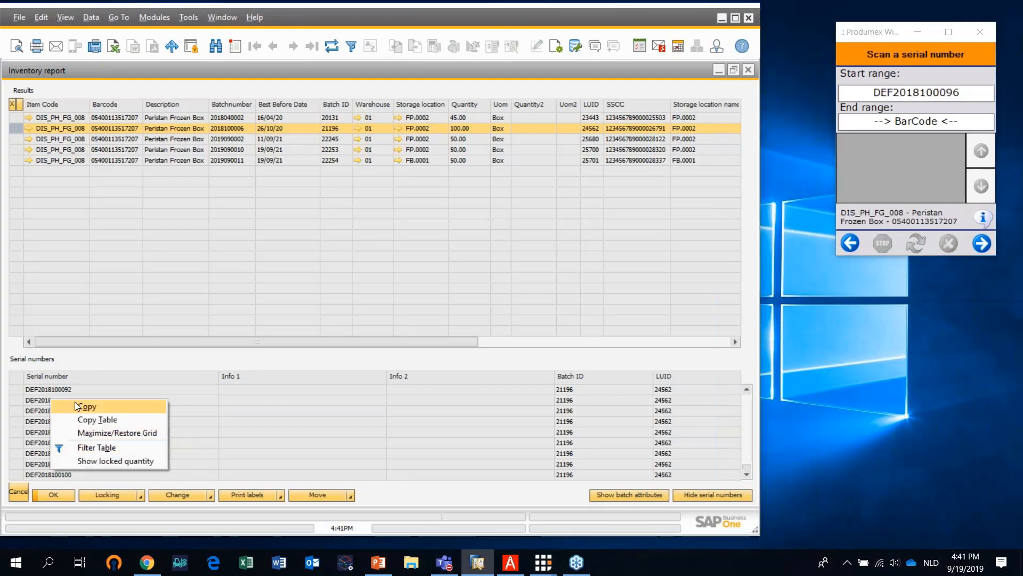
{"action": "left_click", "coordinate": [74, 401]}
{"action": "left_click", "coordinate": [971, 122]}
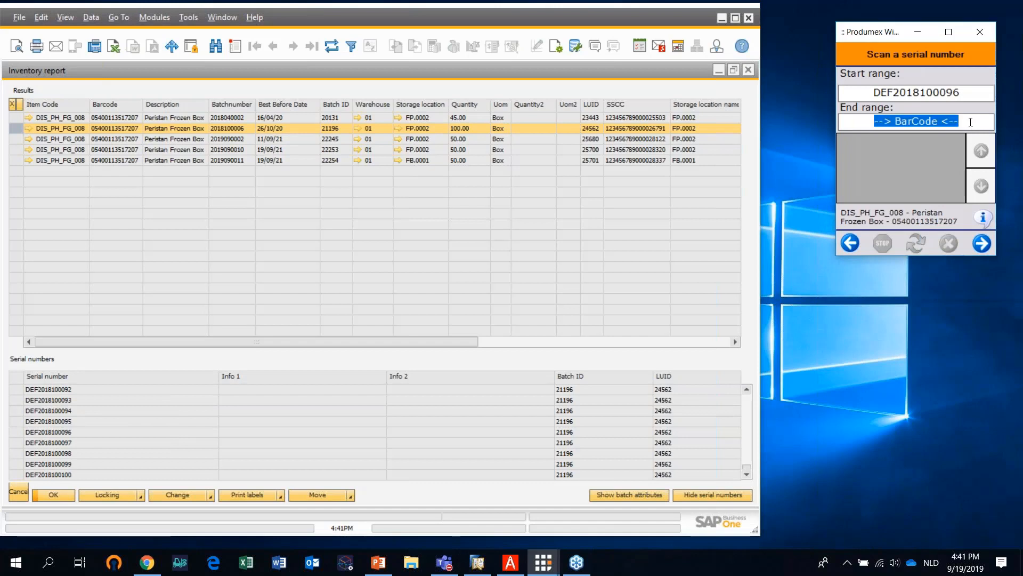
{"action": "key", "text": "ctrl+v"}
{"action": "left_click", "coordinate": [982, 245]}
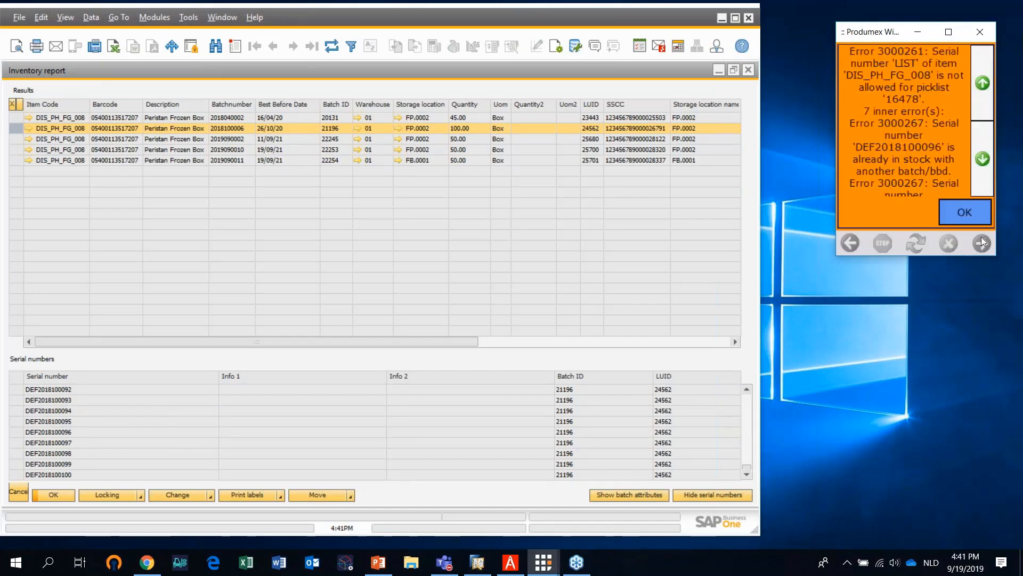
{"action": "left_click", "coordinate": [980, 215]}
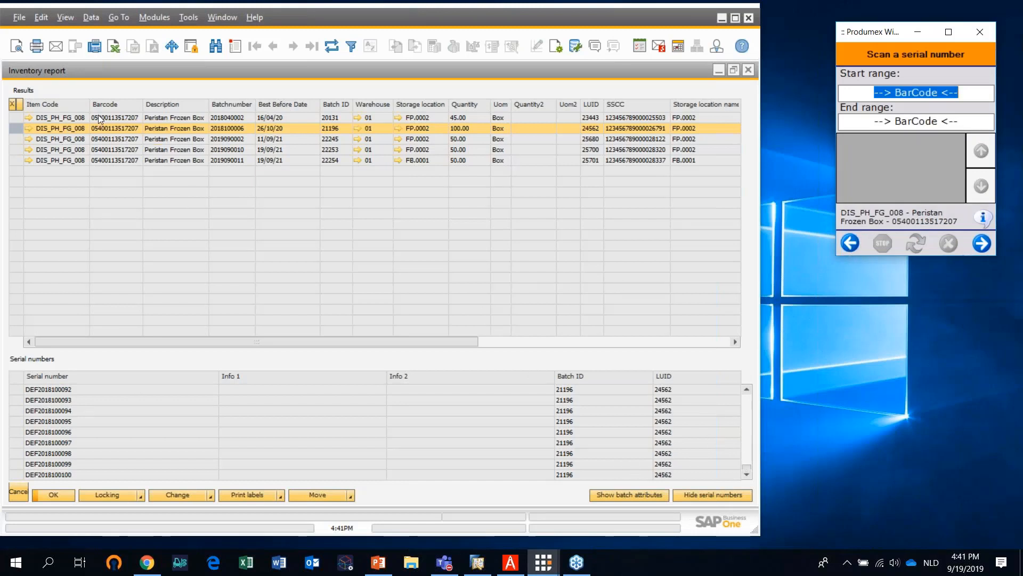
{"action": "left_click", "coordinate": [77, 114]}
{"action": "left_click", "coordinate": [28, 119]}
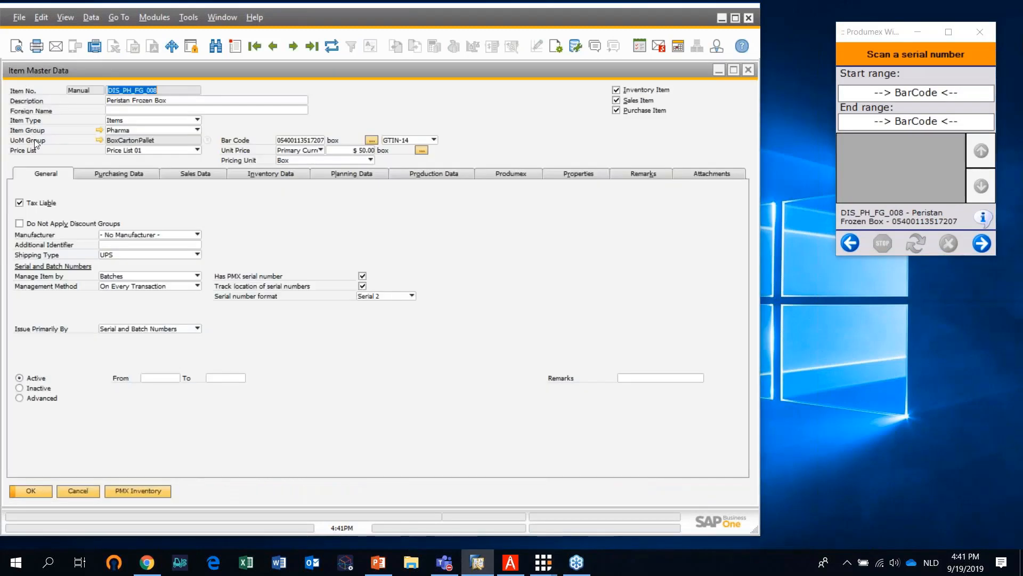
{"action": "left_click", "coordinate": [748, 71]}
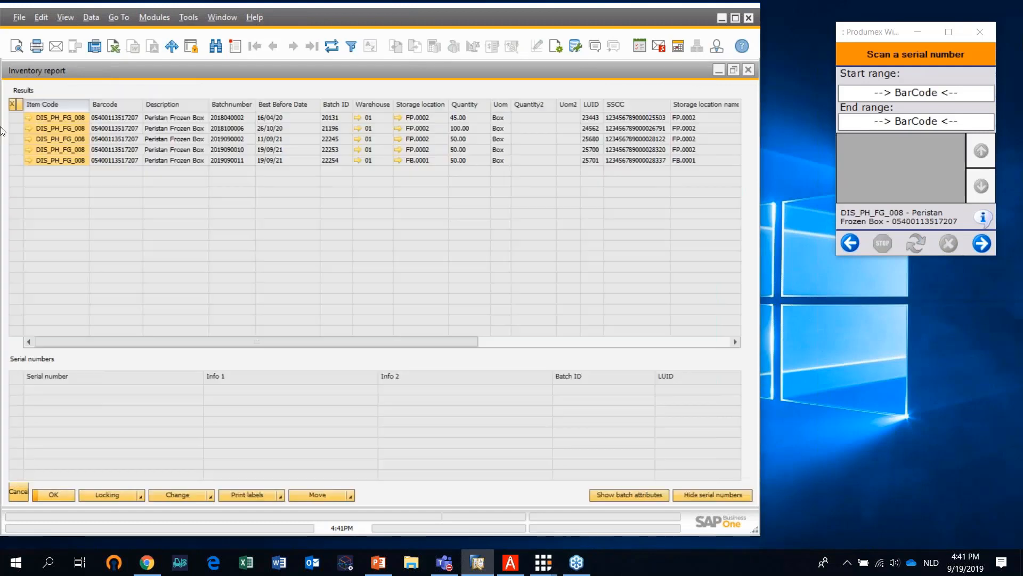
{"action": "left_click", "coordinate": [21, 117]}
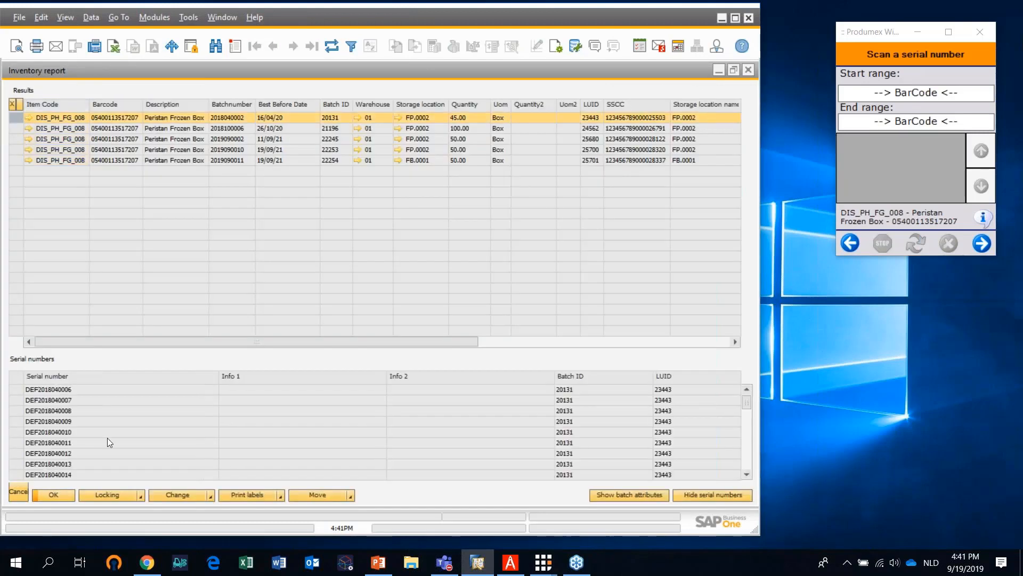
{"action": "right_click", "coordinate": [65, 391]}
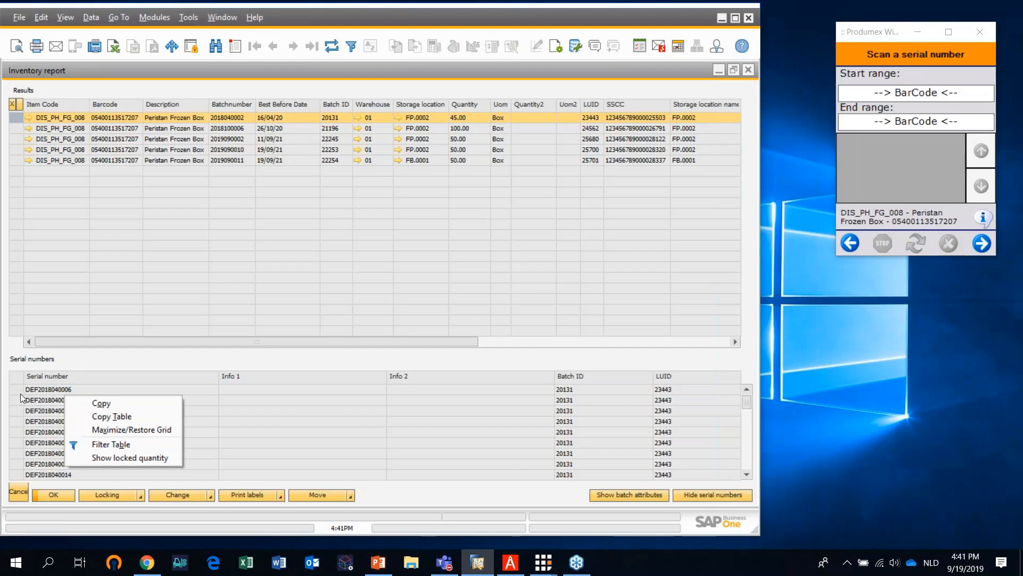
{"action": "right_click", "coordinate": [39, 395]}
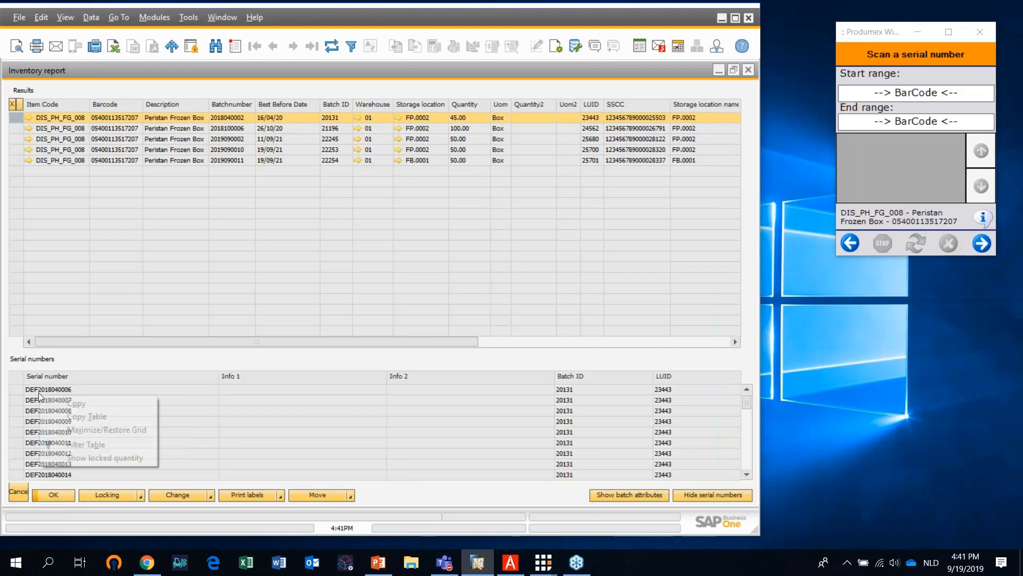
{"action": "left_click", "coordinate": [77, 403]}
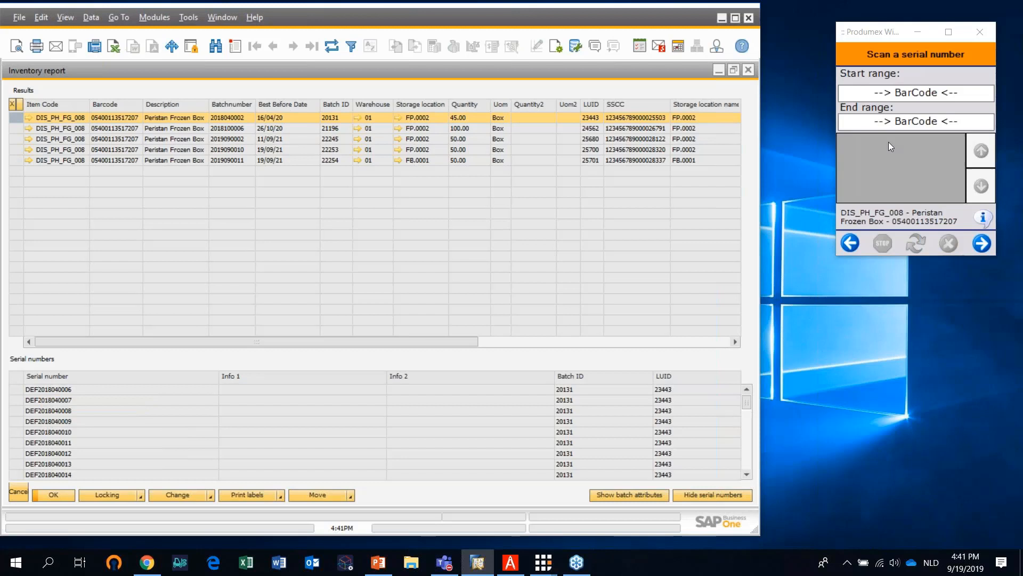
{"action": "left_click", "coordinate": [952, 90]}
{"action": "key", "text": "ctrl+v"}
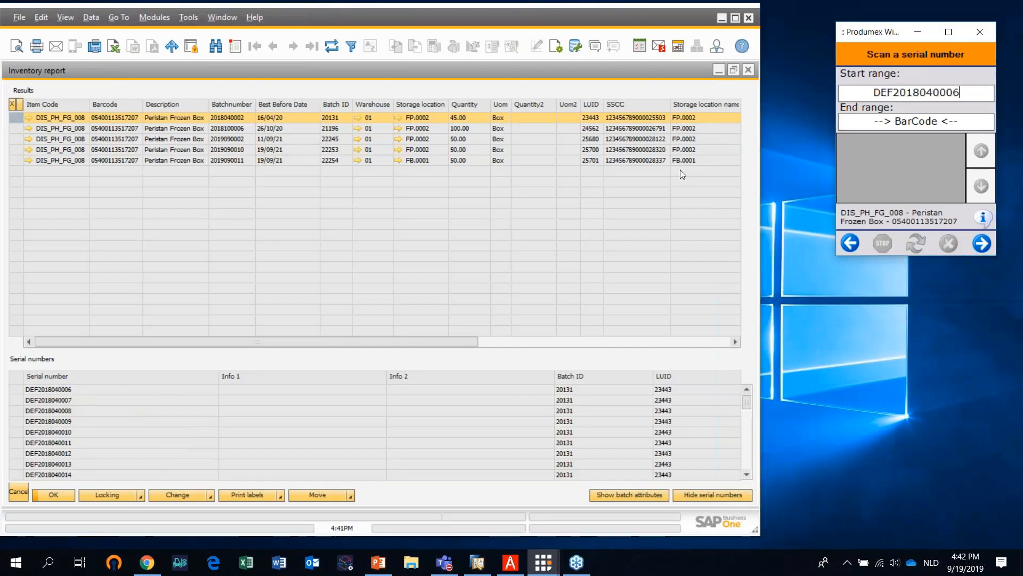
{"action": "left_click", "coordinate": [66, 430]}
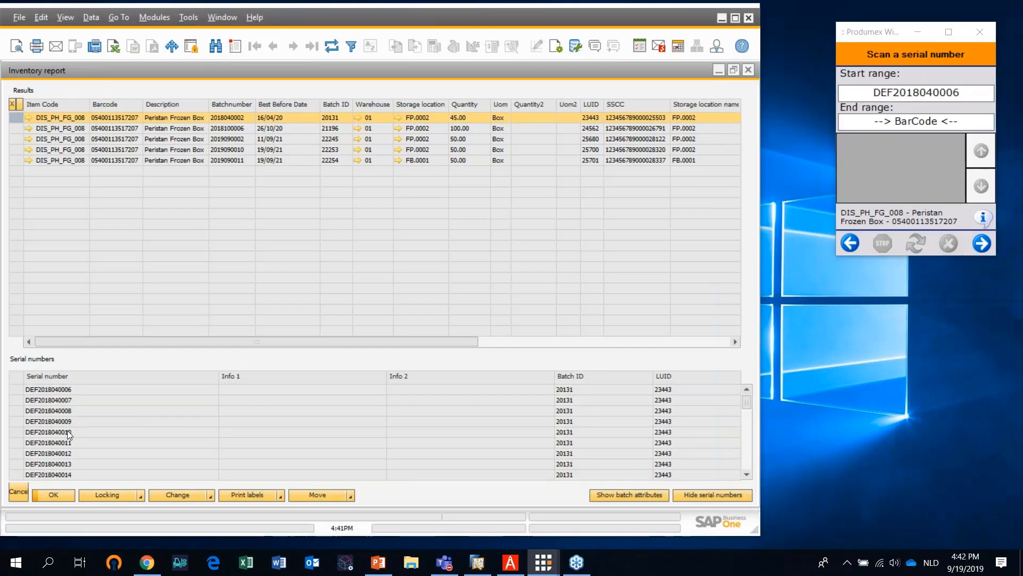
{"action": "right_click", "coordinate": [68, 434]}
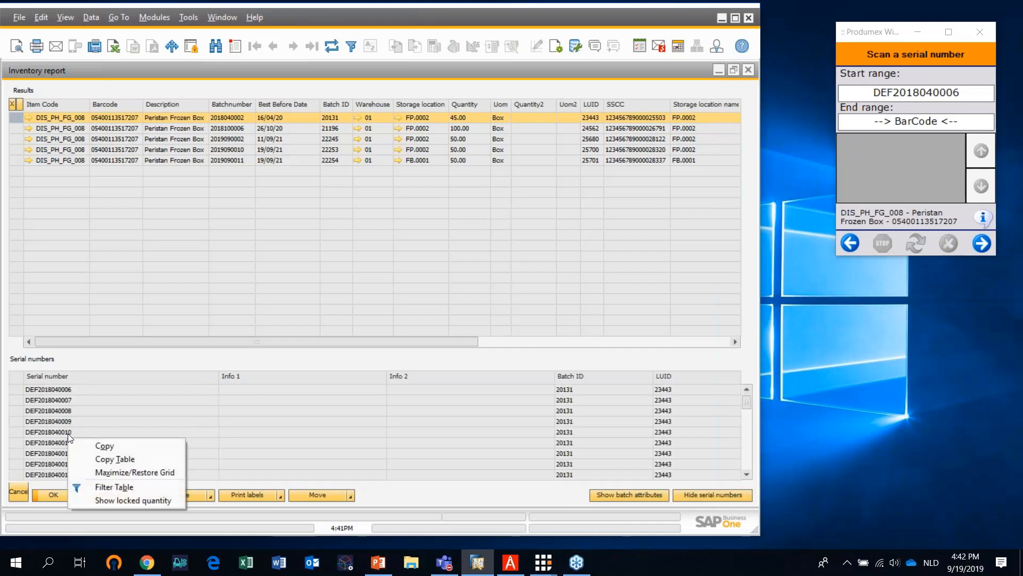
{"action": "left_click", "coordinate": [106, 444]}
{"action": "left_click", "coordinate": [972, 123]}
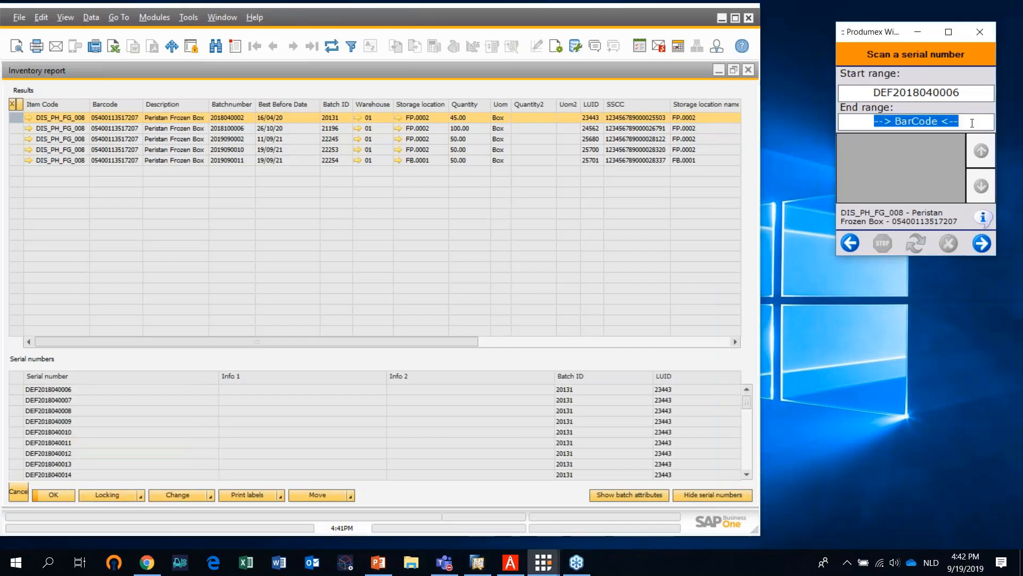
{"action": "key", "text": "ctrl+v"}
{"action": "left_click", "coordinate": [982, 243]}
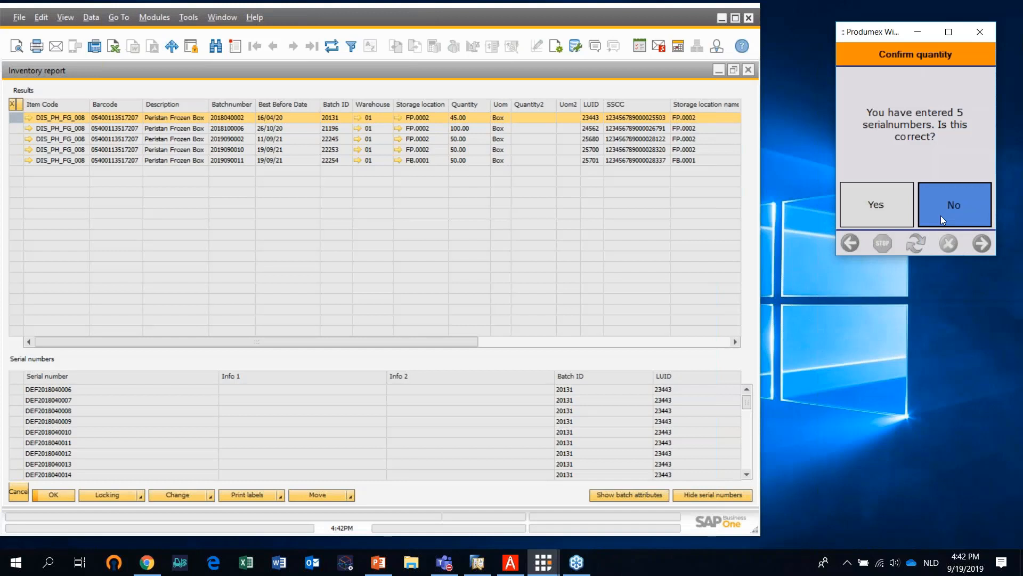
{"action": "left_click", "coordinate": [883, 208]}
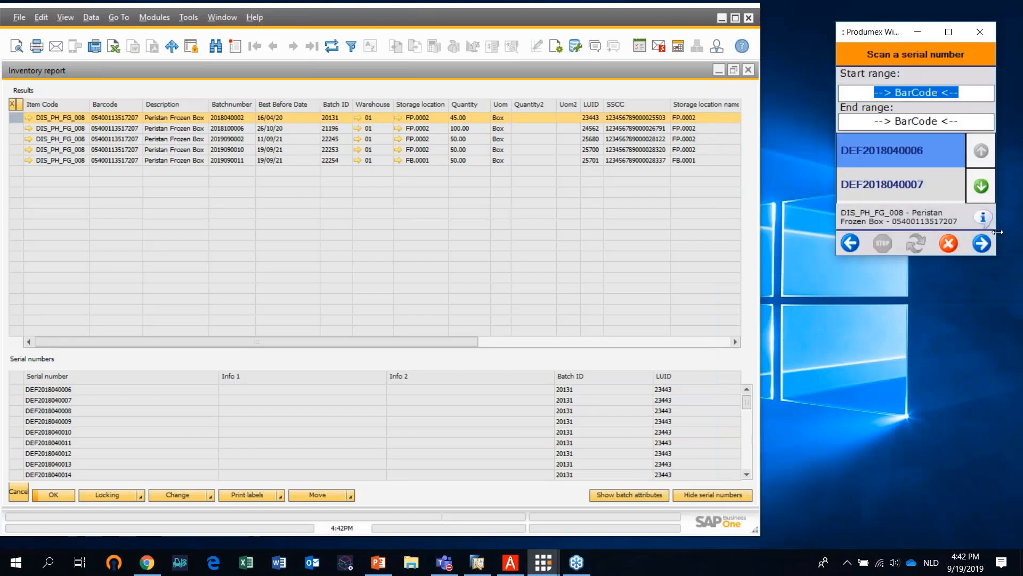
Complete the pick of the scanned serial numbers, acknowledge the message and return to the scanner's sales functions
{"action": "left_click", "coordinate": [981, 243]}
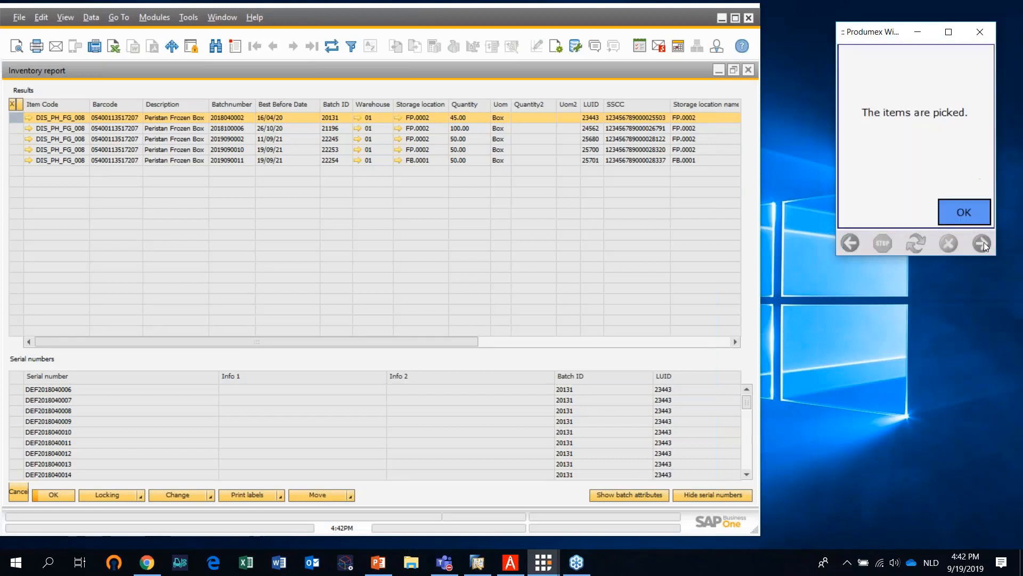
{"action": "left_click", "coordinate": [975, 217]}
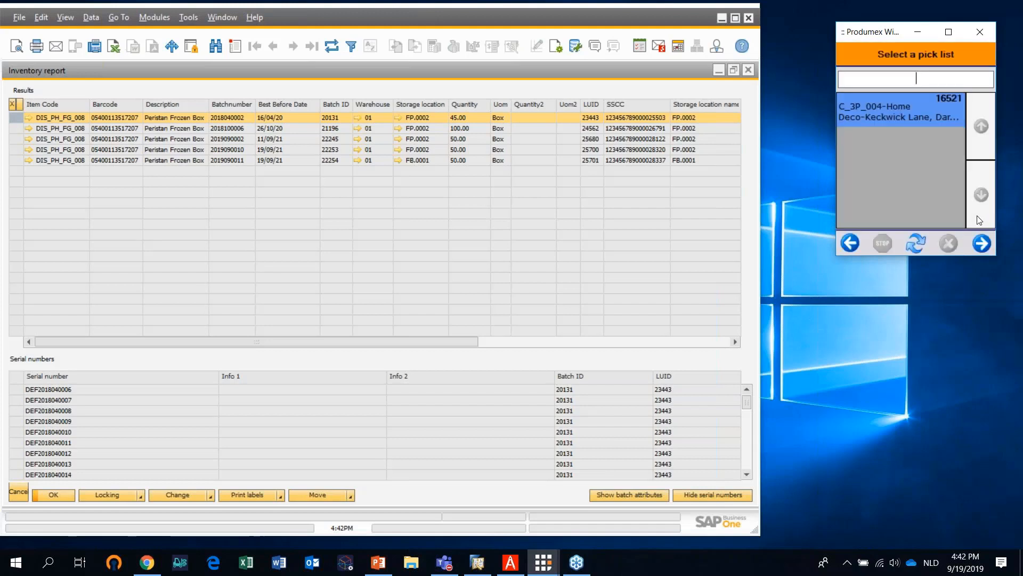
{"action": "left_click", "coordinate": [849, 246]}
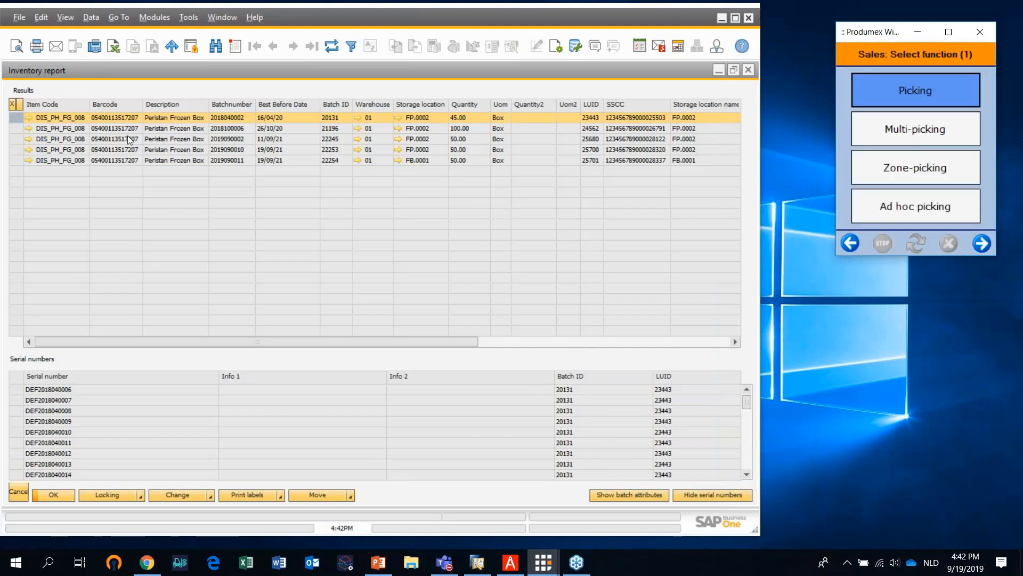
{"action": "left_click", "coordinate": [332, 47]}
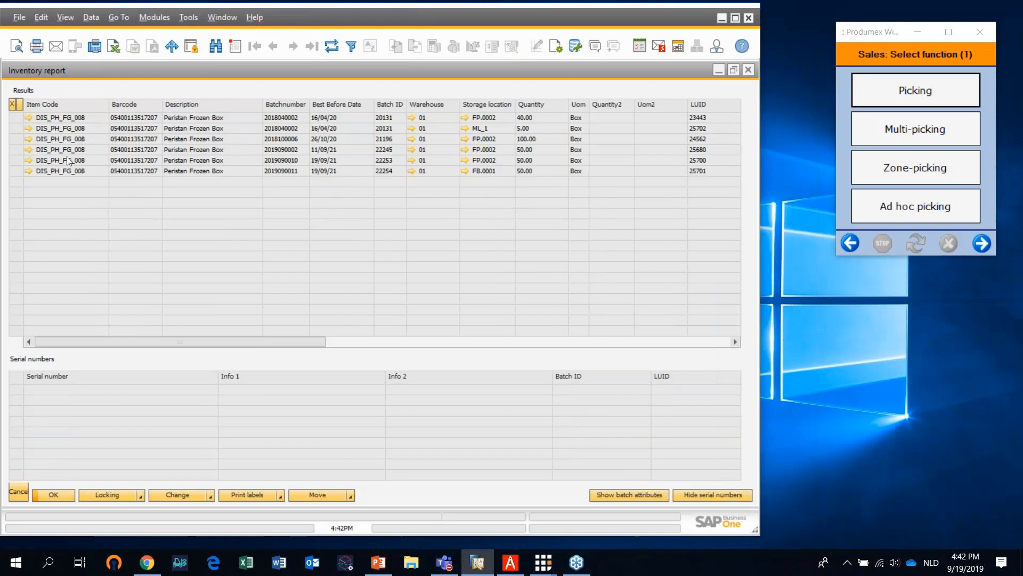
{"action": "left_click", "coordinate": [14, 128]}
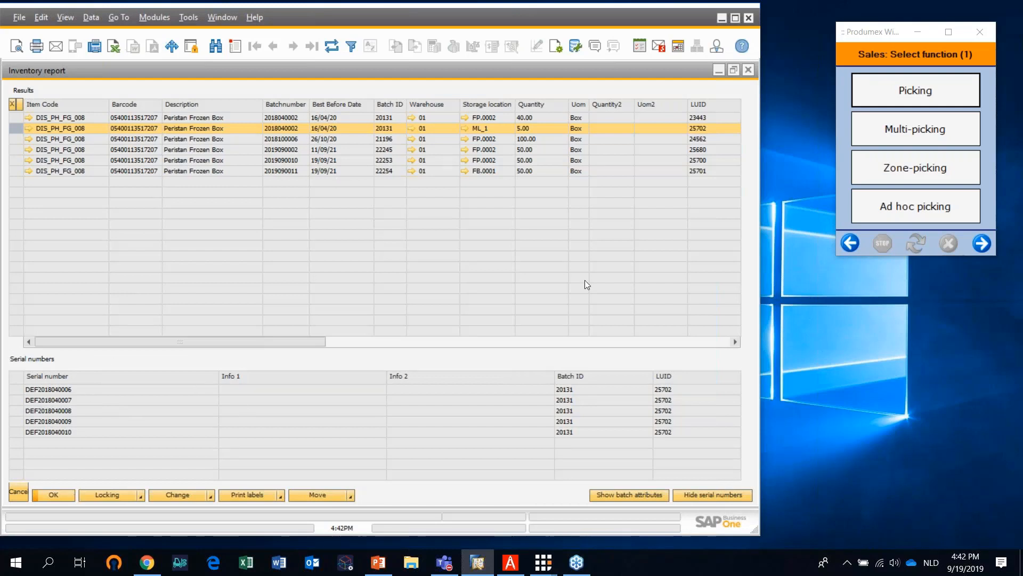
Switch from the scanner to the Produmex Windows Terminal and start Packing at packing location PL_1 - Packing Line 1
{"action": "left_click", "coordinate": [918, 33]}
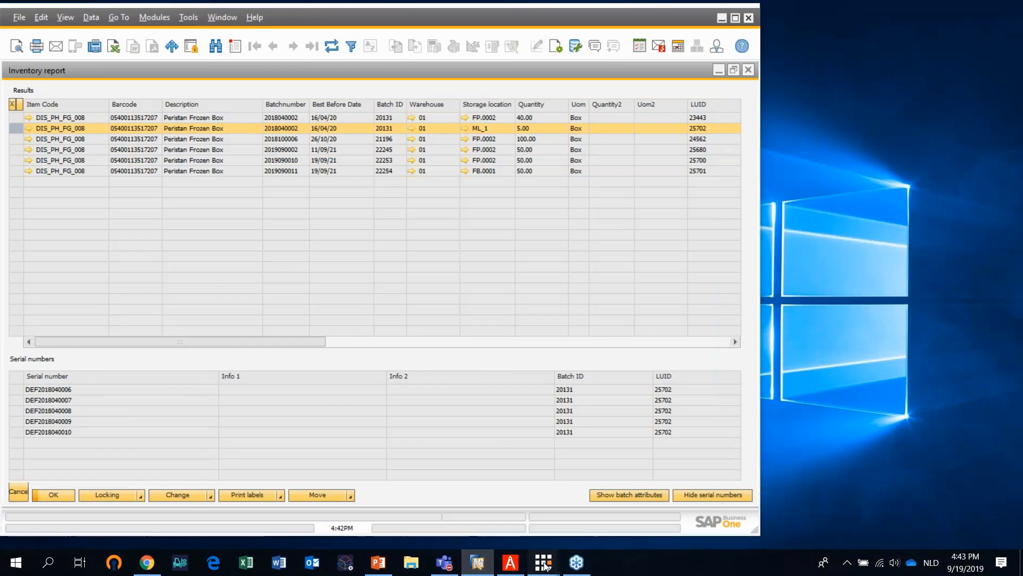
{"action": "mouse_move", "coordinate": [543, 562]}
{"action": "left_click", "coordinate": [541, 526]}
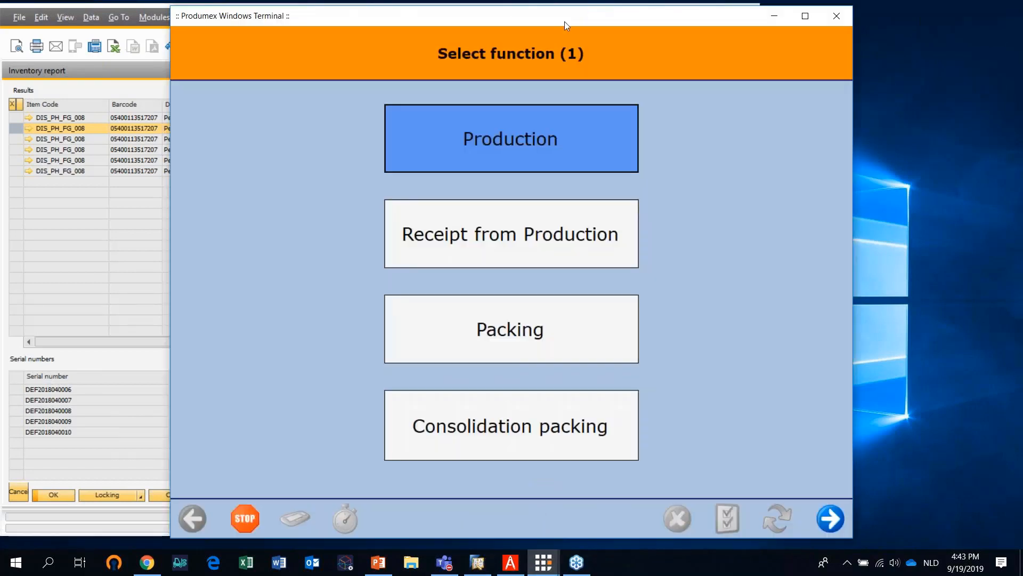
{"action": "left_click_drag", "start_coordinate": [565, 22], "coordinate": [709, 17]}
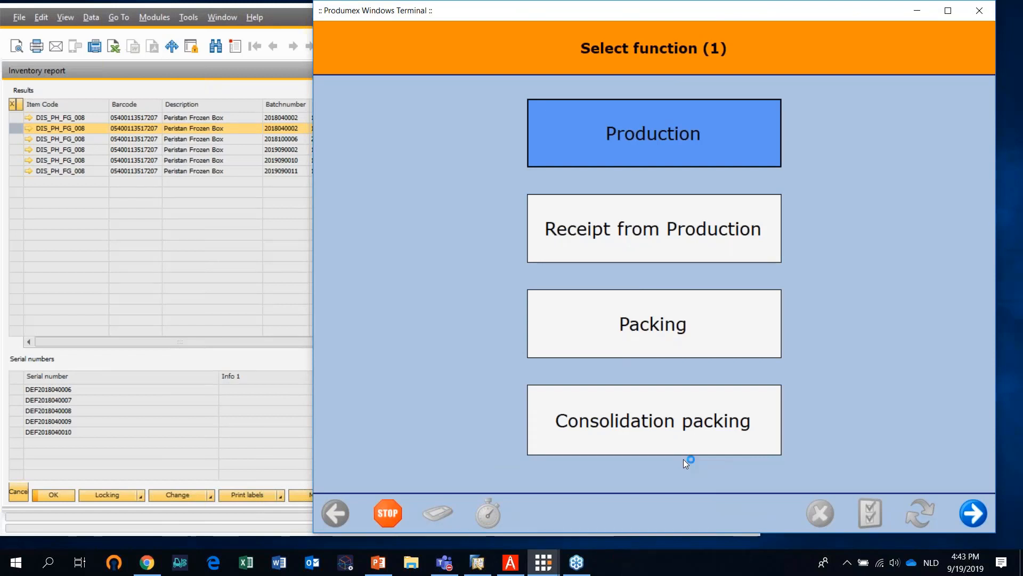
{"action": "left_click", "coordinate": [651, 330]}
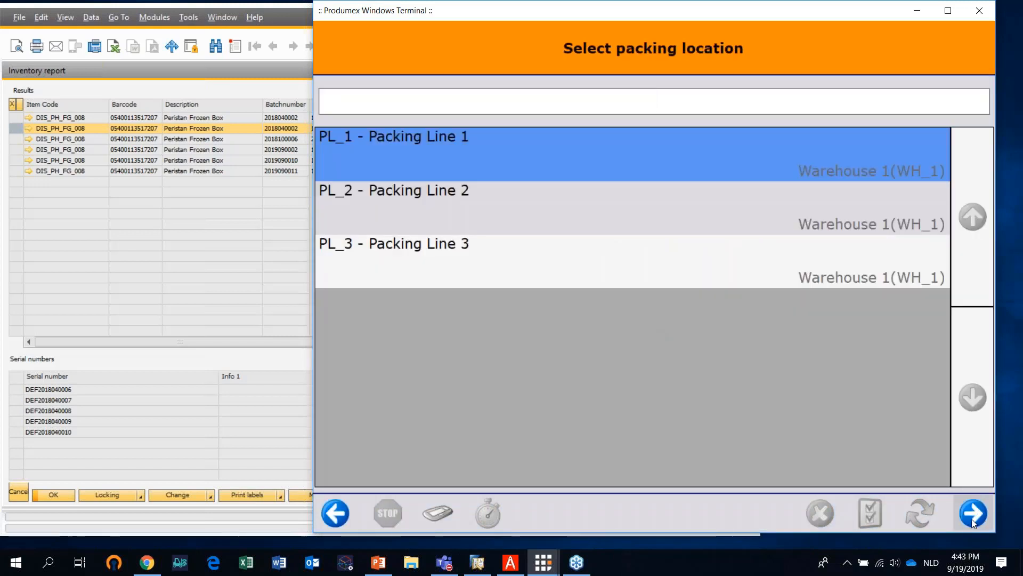
{"action": "left_click", "coordinate": [971, 519]}
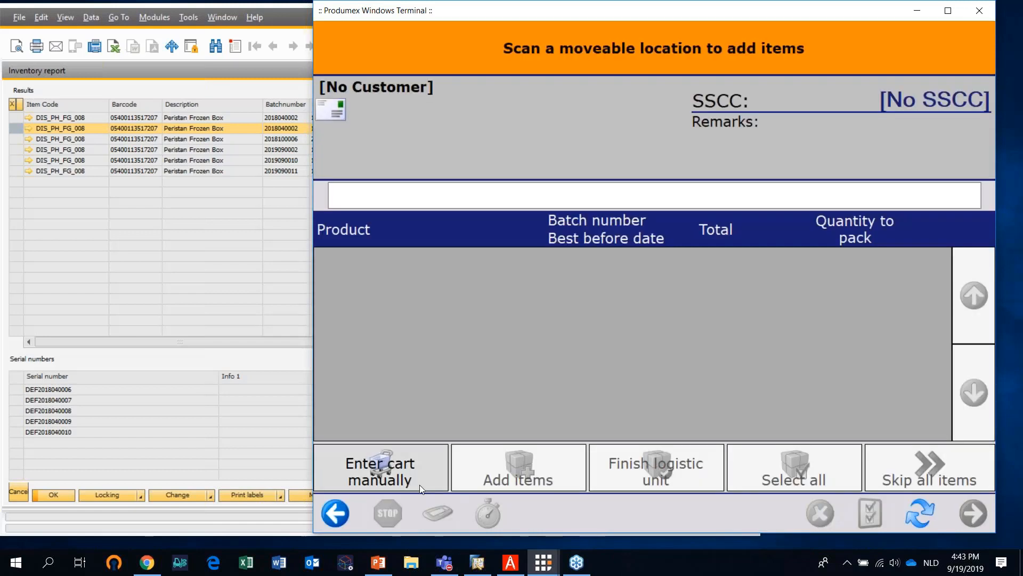
Manually enter moveable location ML_1 as the cart and choose the LC_002 Carton logistic carrier
{"action": "left_click", "coordinate": [409, 475]}
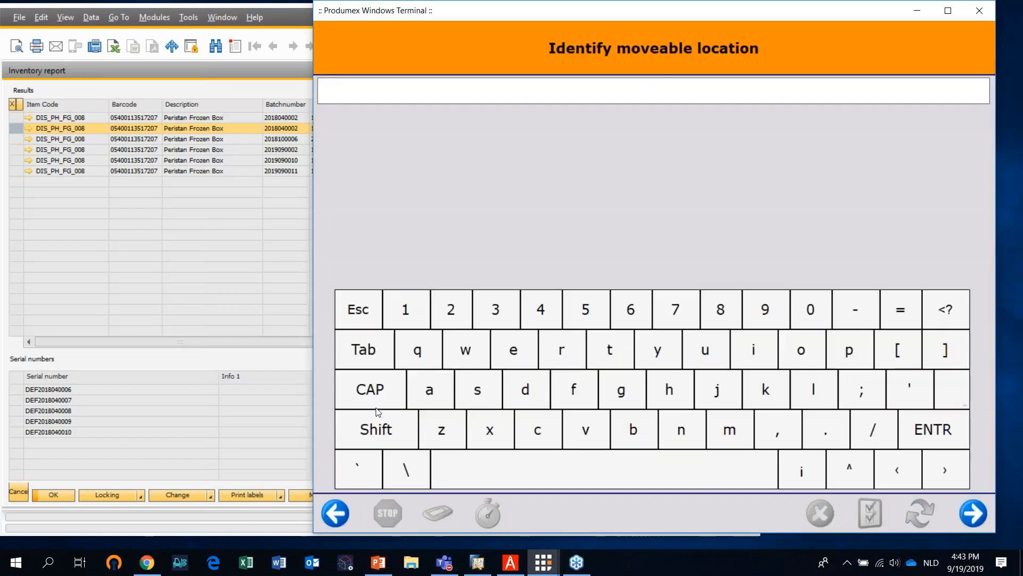
{"action": "type", "text": "ML_1"}
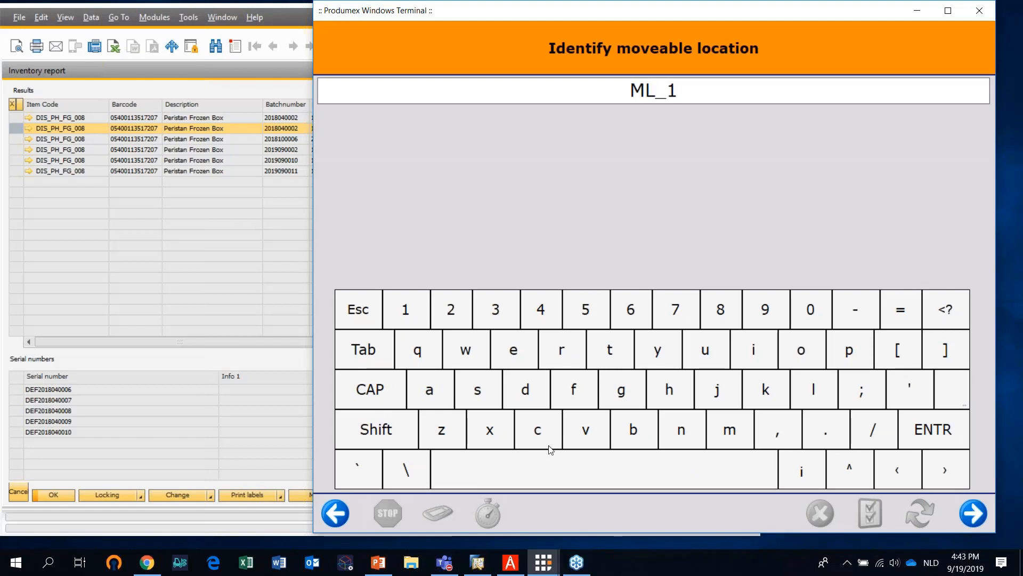
{"action": "left_click", "coordinate": [974, 513]}
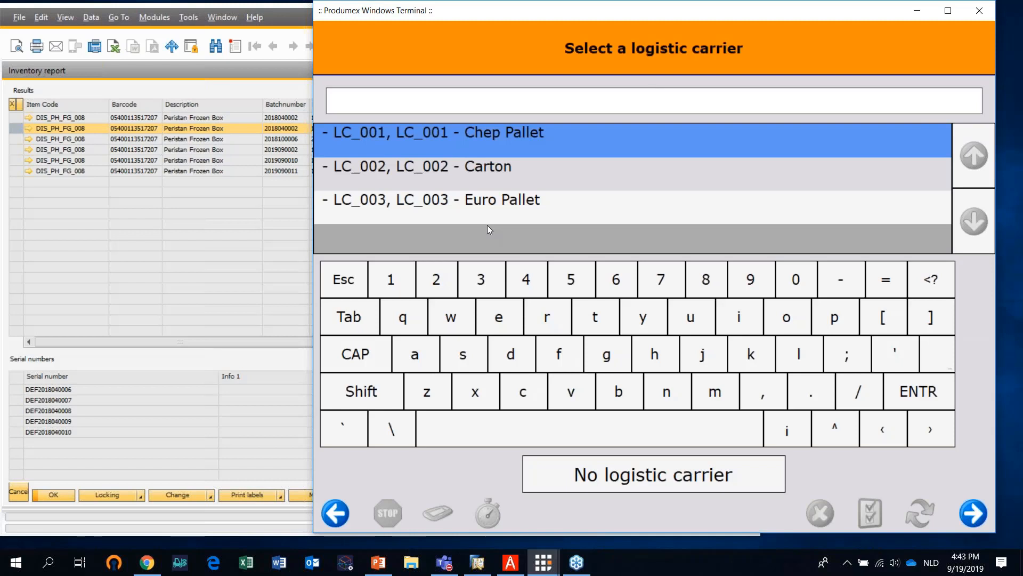
{"action": "left_click", "coordinate": [504, 171]}
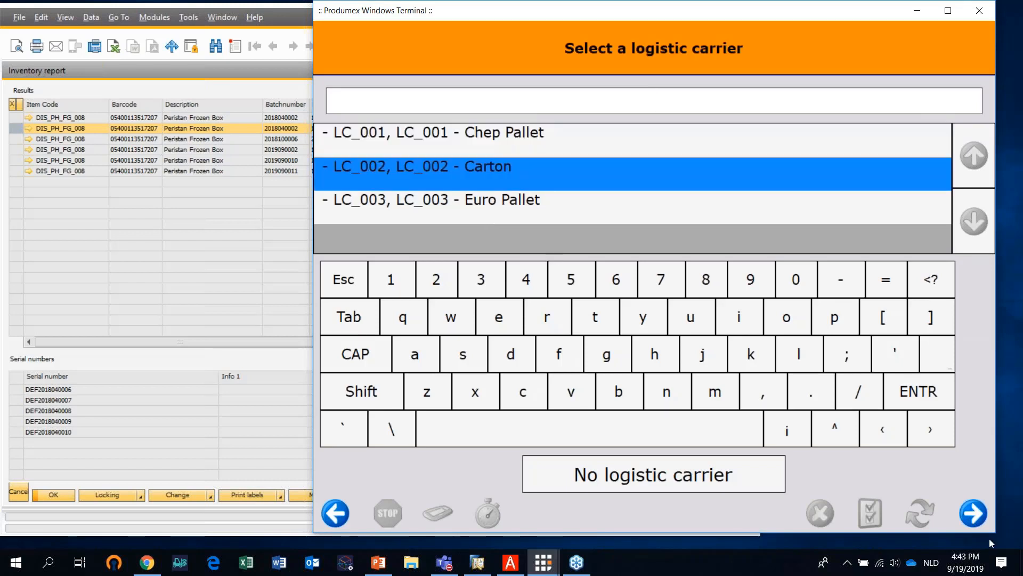
{"action": "left_click", "coordinate": [973, 513]}
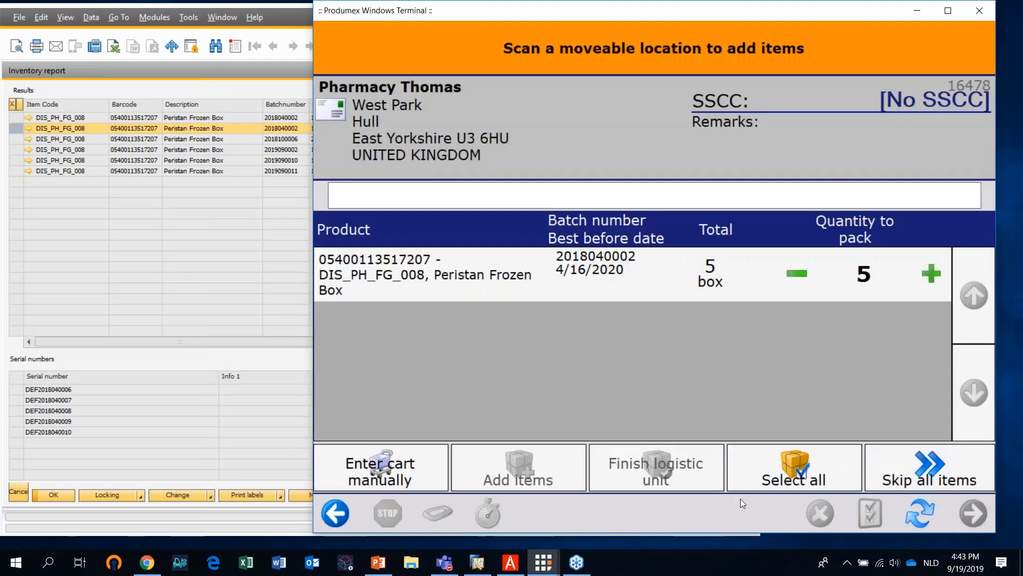
Add the Peristan Frozen Box line to the carton using the serial number range method and accept the linked serial numbers list
{"action": "left_click", "coordinate": [465, 284]}
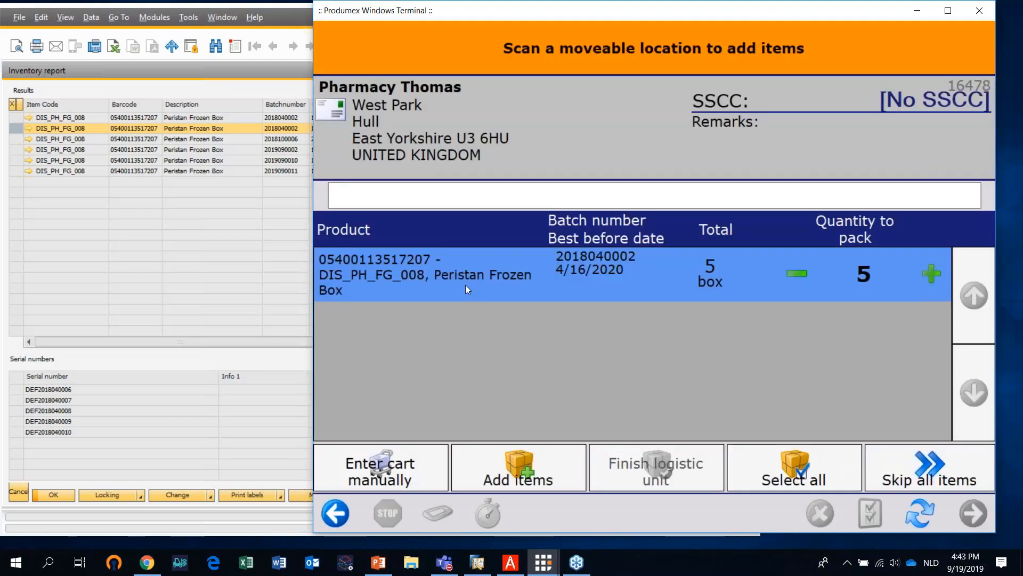
{"action": "left_click", "coordinate": [536, 476]}
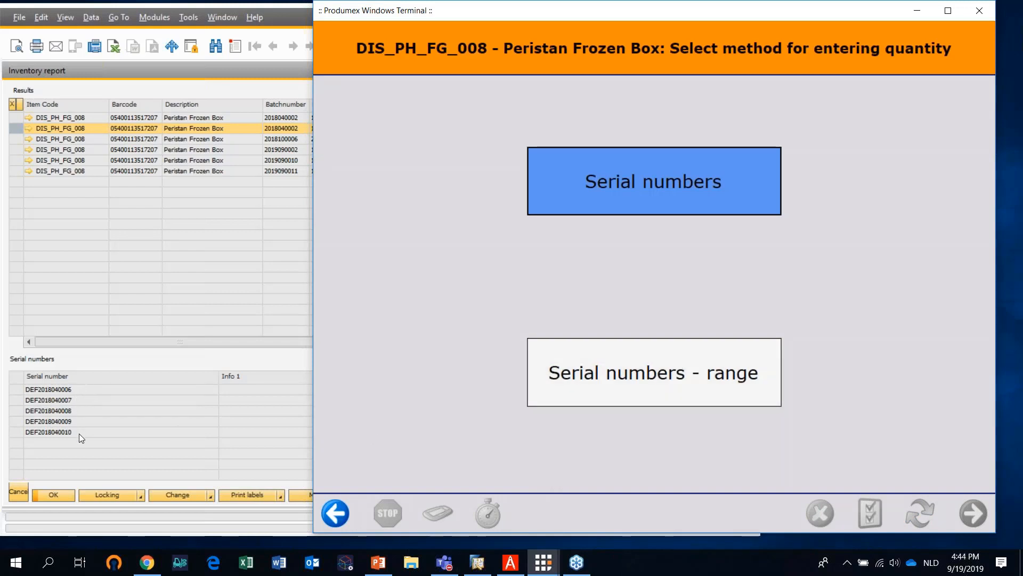
{"action": "left_click", "coordinate": [625, 376]}
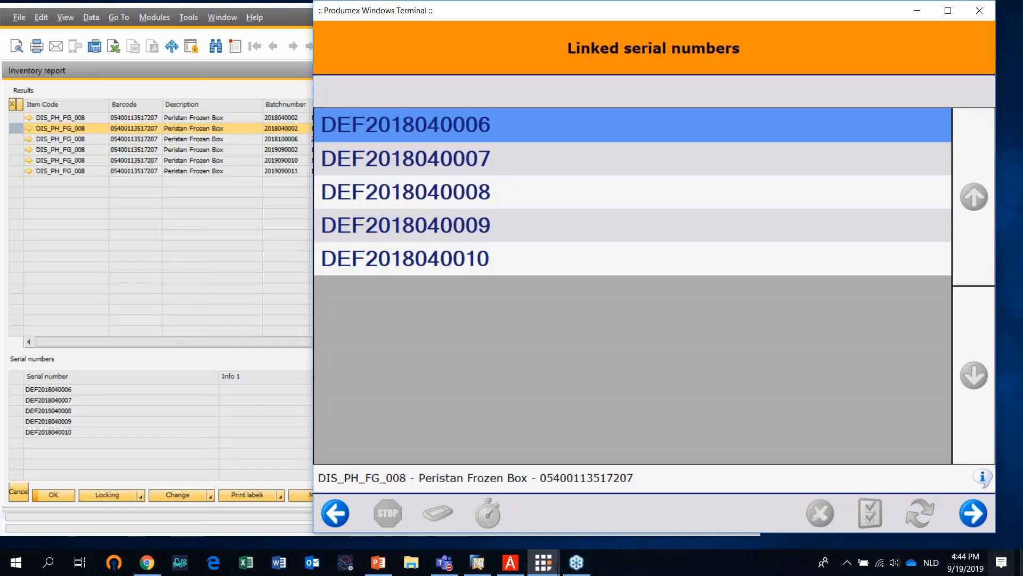
{"action": "left_click", "coordinate": [975, 520]}
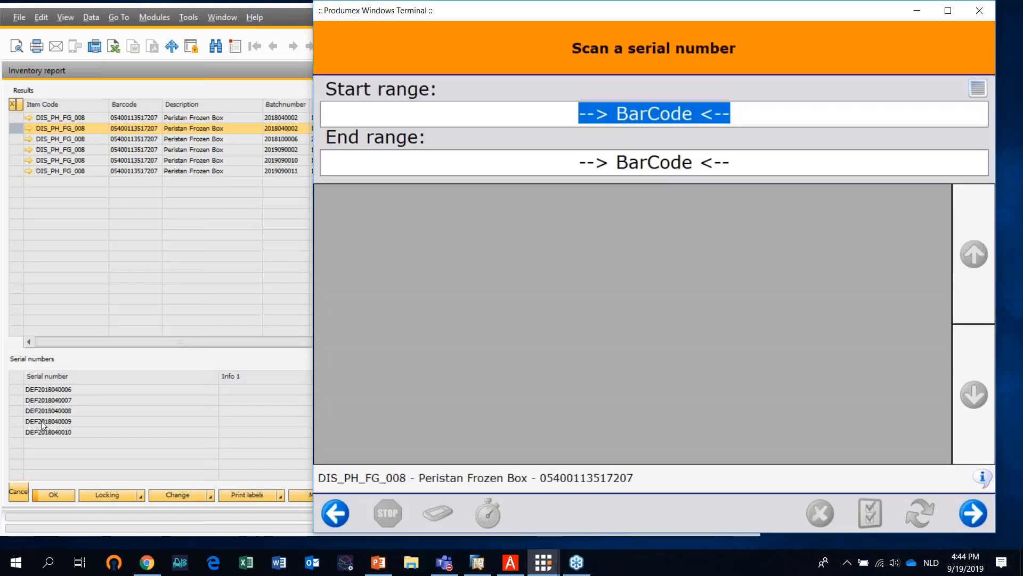
{"action": "left_click", "coordinate": [52, 392]}
{"action": "right_click", "coordinate": [52, 391]}
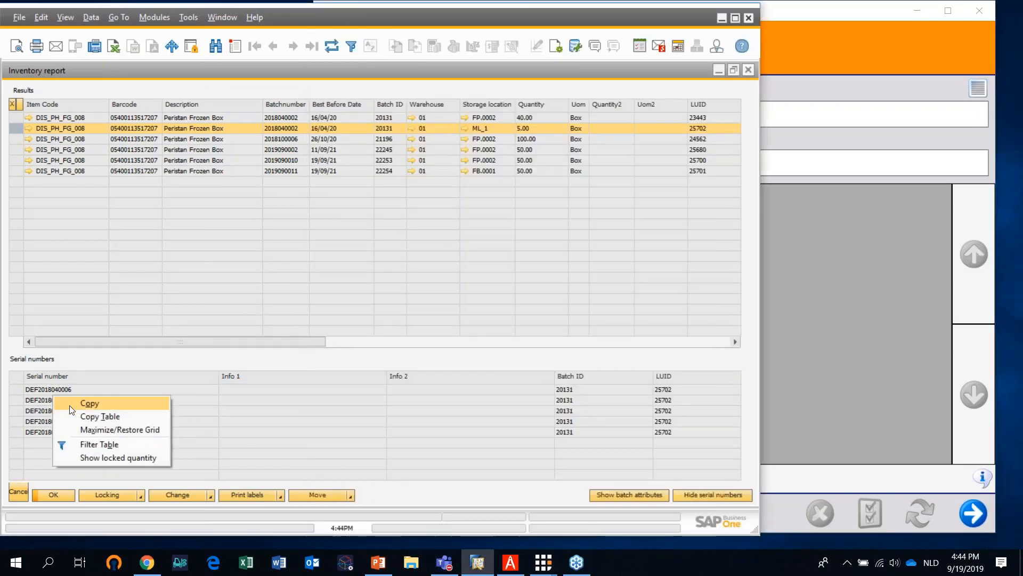
{"action": "left_click", "coordinate": [80, 411]}
{"action": "left_click", "coordinate": [868, 292]}
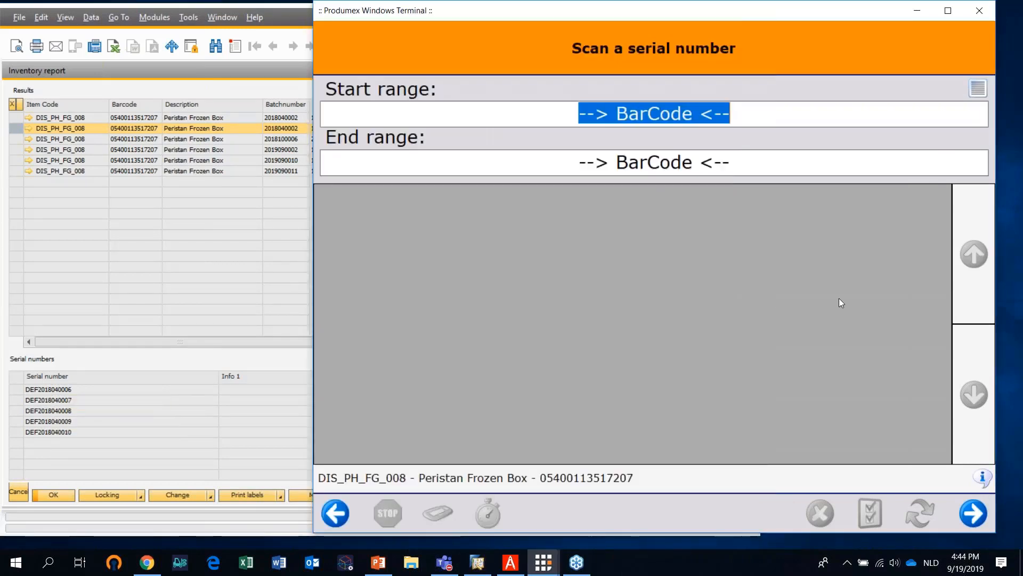
{"action": "right_click", "coordinate": [732, 117]}
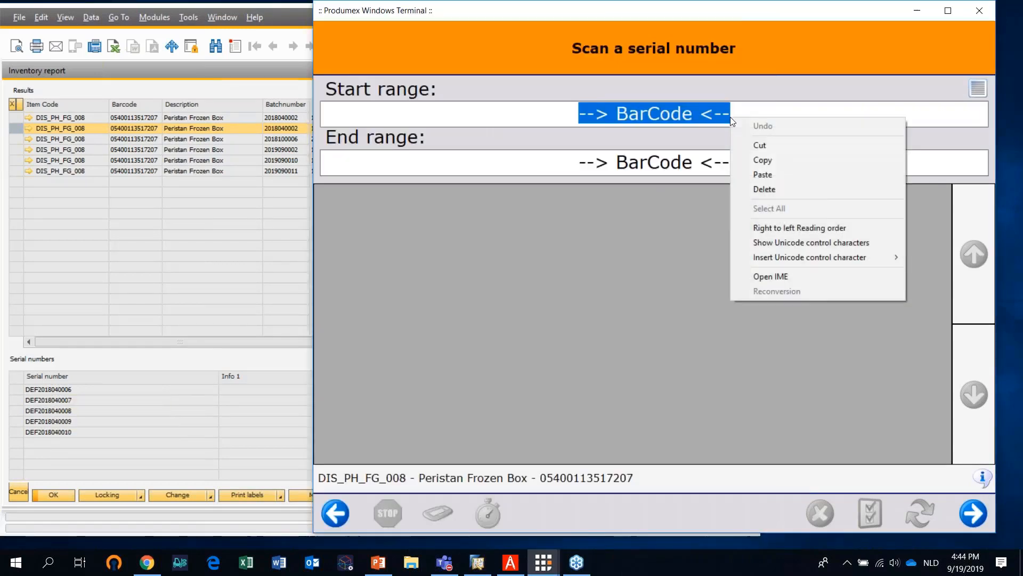
{"action": "left_click", "coordinate": [764, 175]}
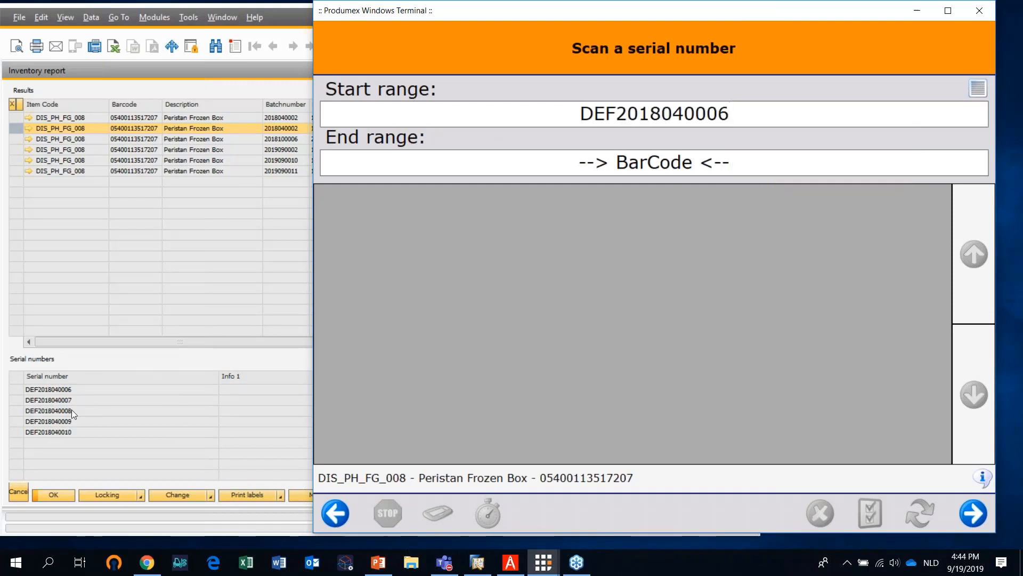
{"action": "left_click", "coordinate": [62, 431]}
{"action": "right_click", "coordinate": [62, 433]}
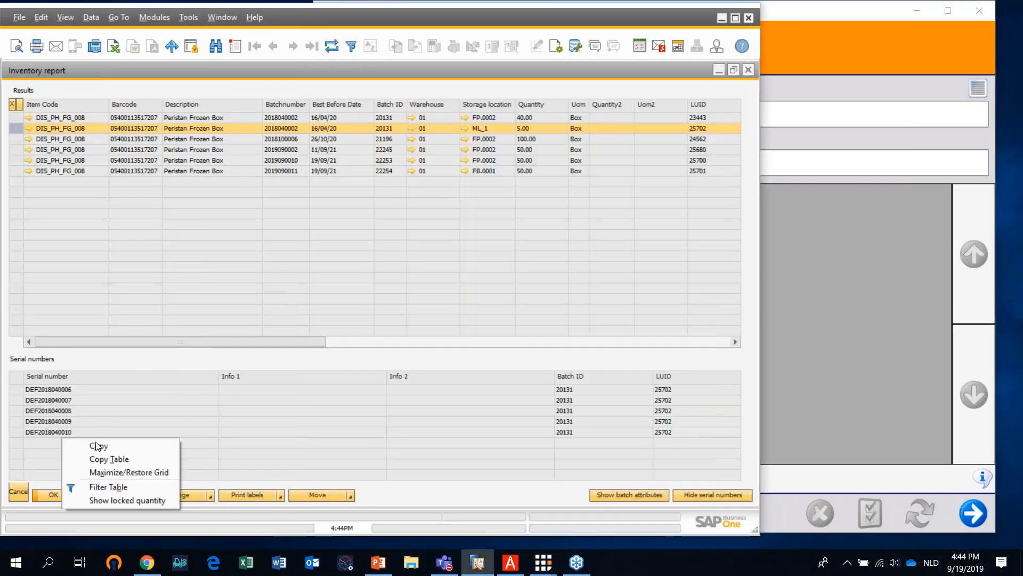
{"action": "left_click", "coordinate": [120, 451]}
{"action": "left_click", "coordinate": [791, 232]}
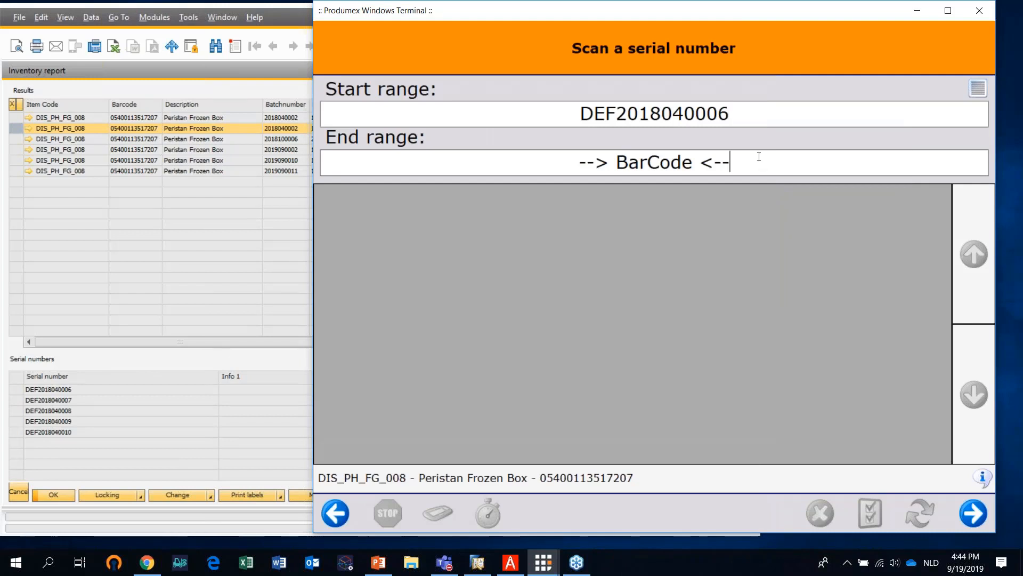
{"action": "left_click", "coordinate": [751, 172]}
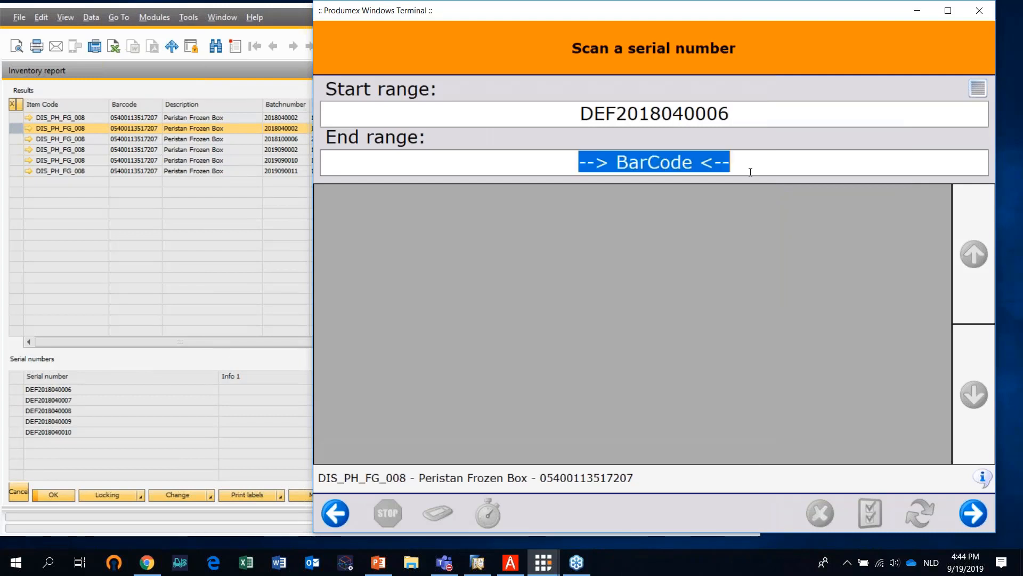
{"action": "right_click", "coordinate": [783, 154]}
{"action": "left_click", "coordinate": [815, 218]}
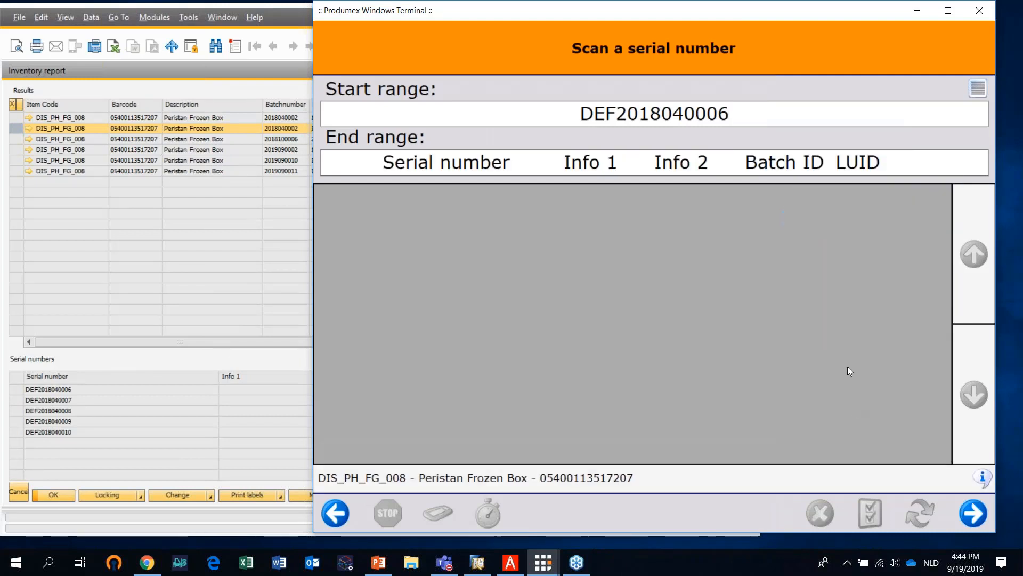
{"action": "left_click_drag", "start_coordinate": [884, 165], "coordinate": [118, 140]}
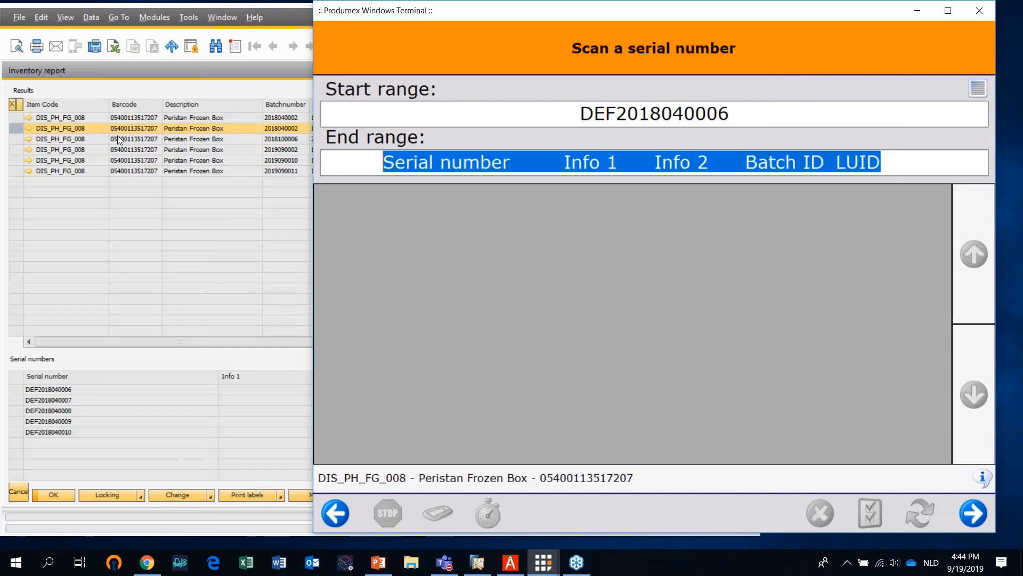
{"action": "key", "text": "BackSpace"}
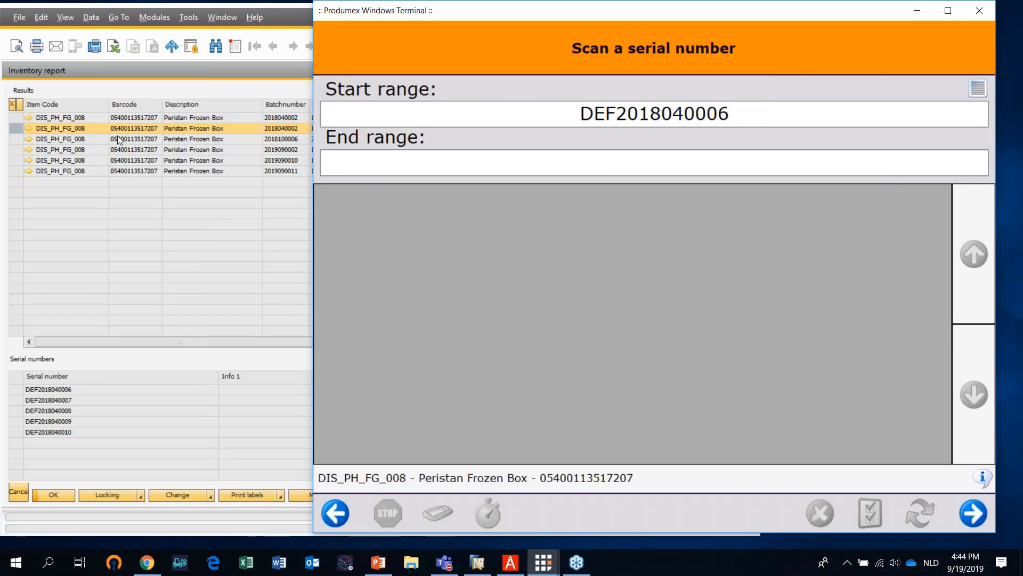
{"action": "type", "text": "DEF2018"}
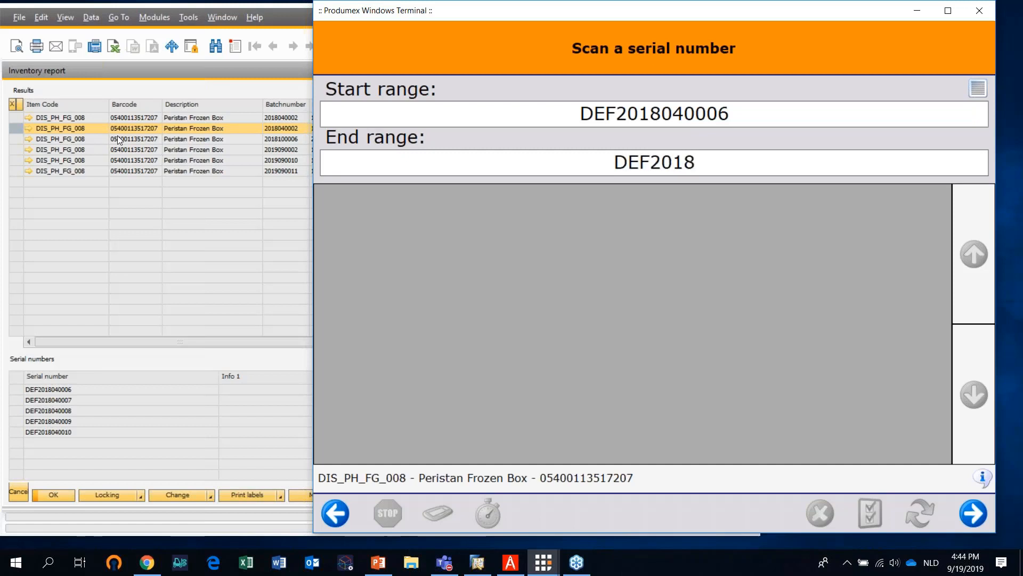
{"action": "type", "text": "0"}
{"action": "type", "text": "4"}
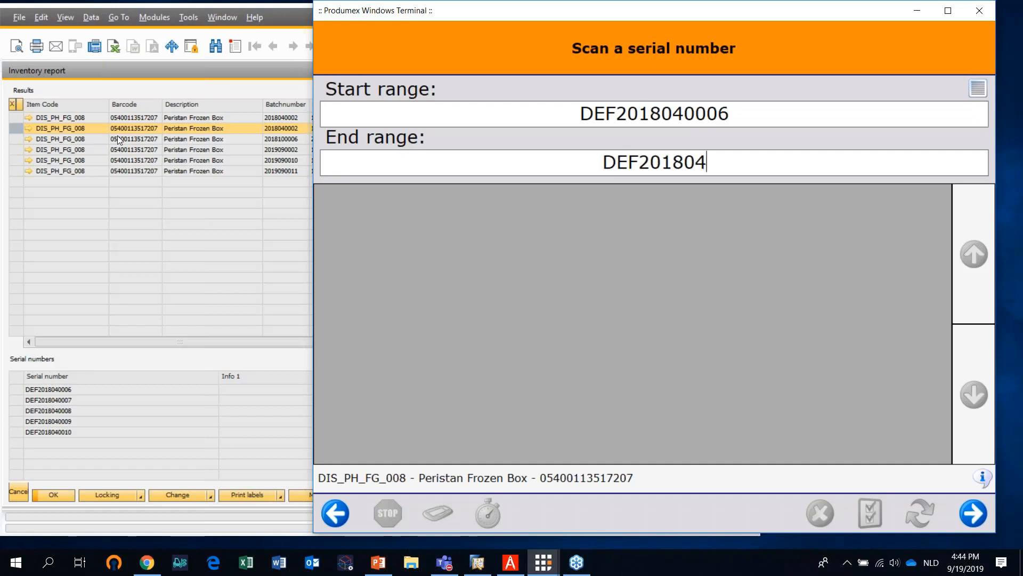
{"action": "type", "text": "00"}
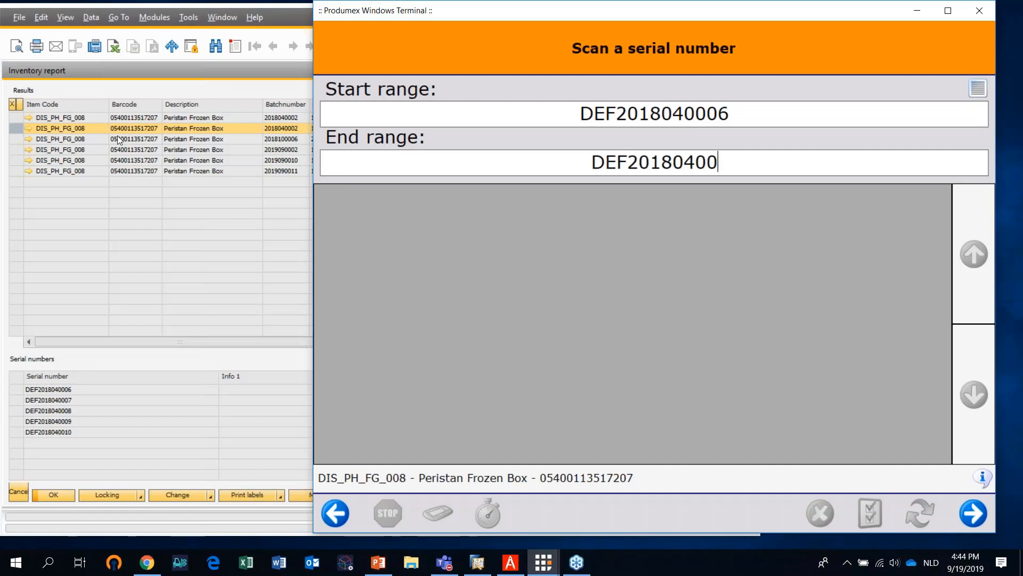
{"action": "type", "text": "10"}
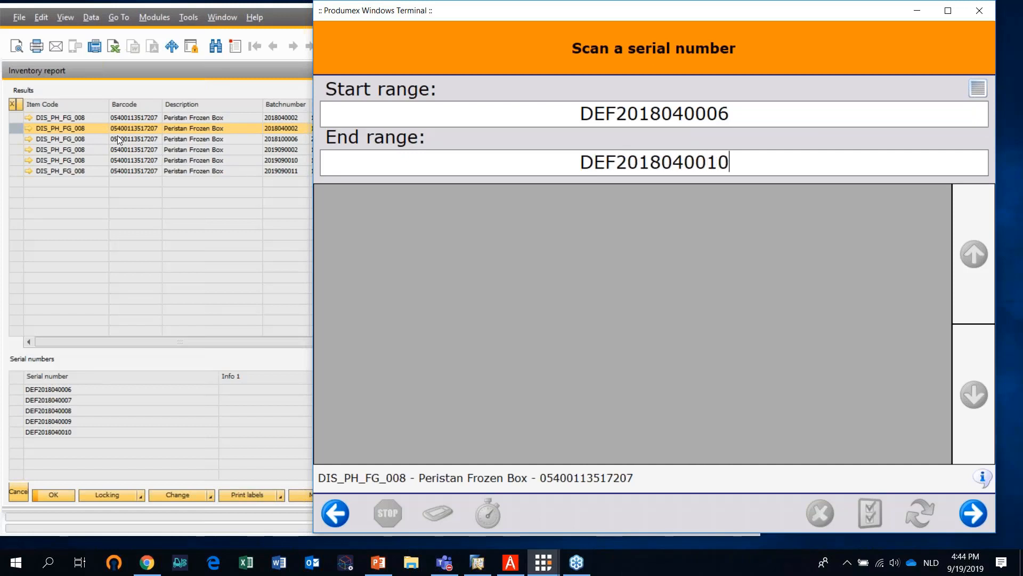
{"action": "key", "text": "Return"}
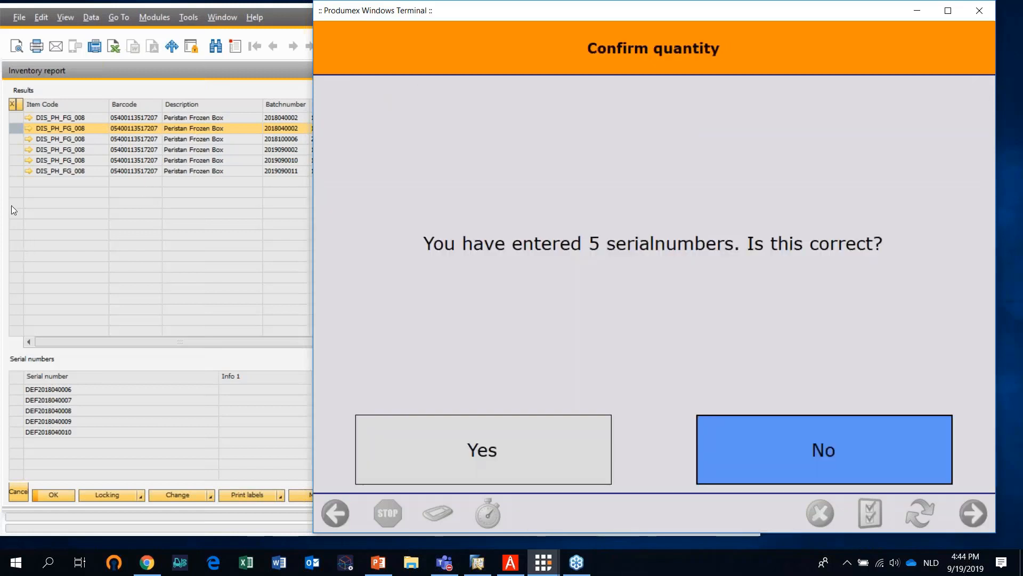
Confirm the entered serial numbers, finish the carton's logistic unit and acknowledge its move to SD_1
{"action": "left_click", "coordinate": [547, 459]}
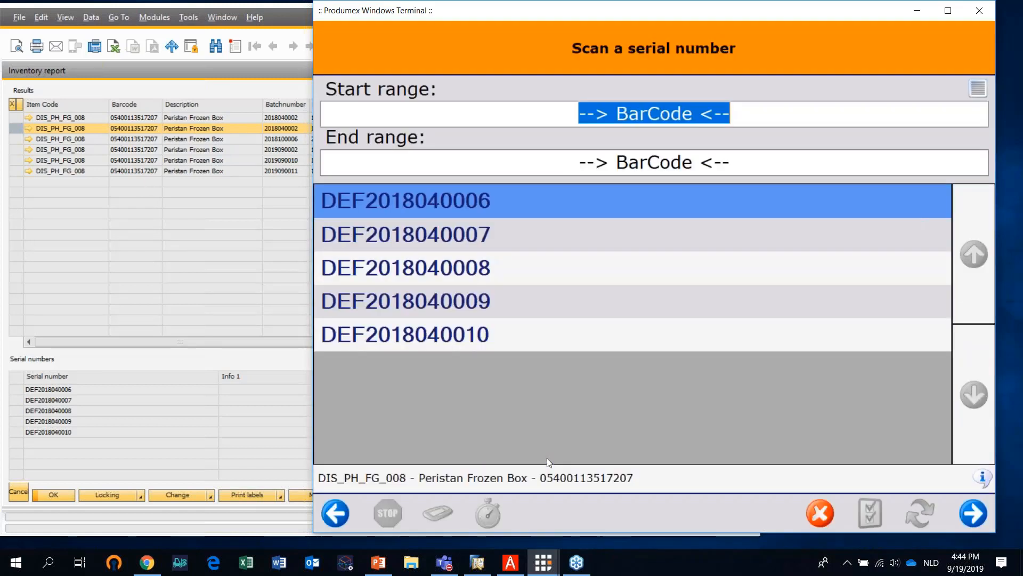
{"action": "left_click", "coordinate": [981, 514]}
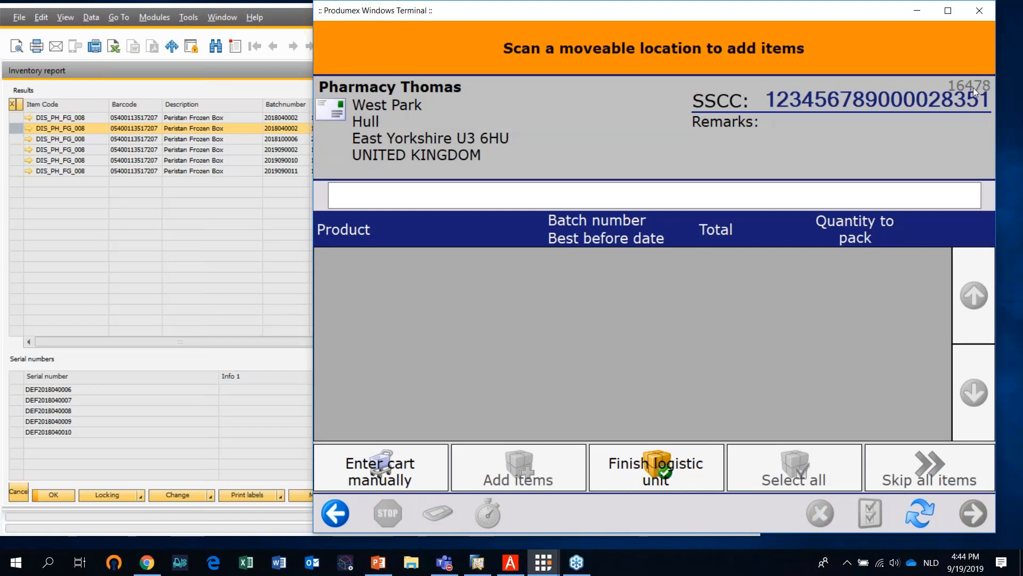
{"action": "left_click", "coordinate": [702, 468]}
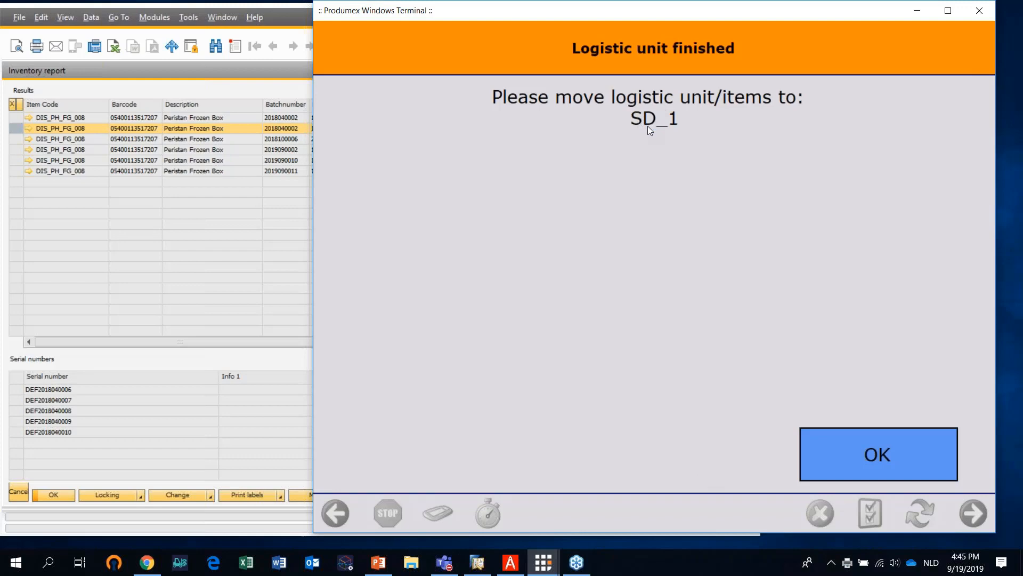
{"action": "left_click", "coordinate": [903, 468]}
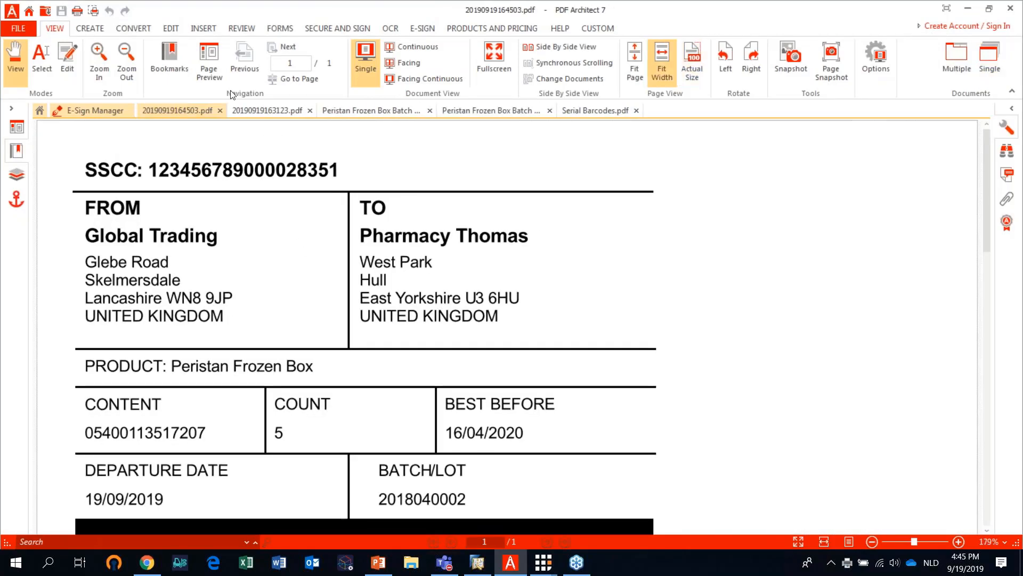
Examine the generated SSCC label PDF with its address, product, batch and barcode details, and put it away
{"action": "left_click", "coordinate": [126, 59]}
{"action": "left_click", "coordinate": [127, 59]}
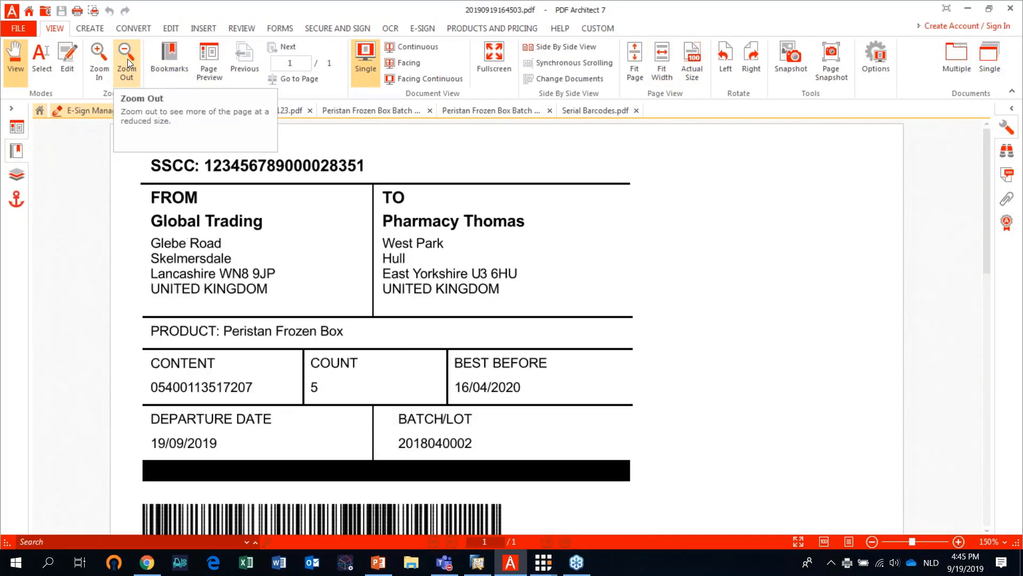
{"action": "left_click", "coordinate": [129, 59]}
{"action": "left_click", "coordinate": [129, 59]}
{"action": "left_click", "coordinate": [129, 59]}
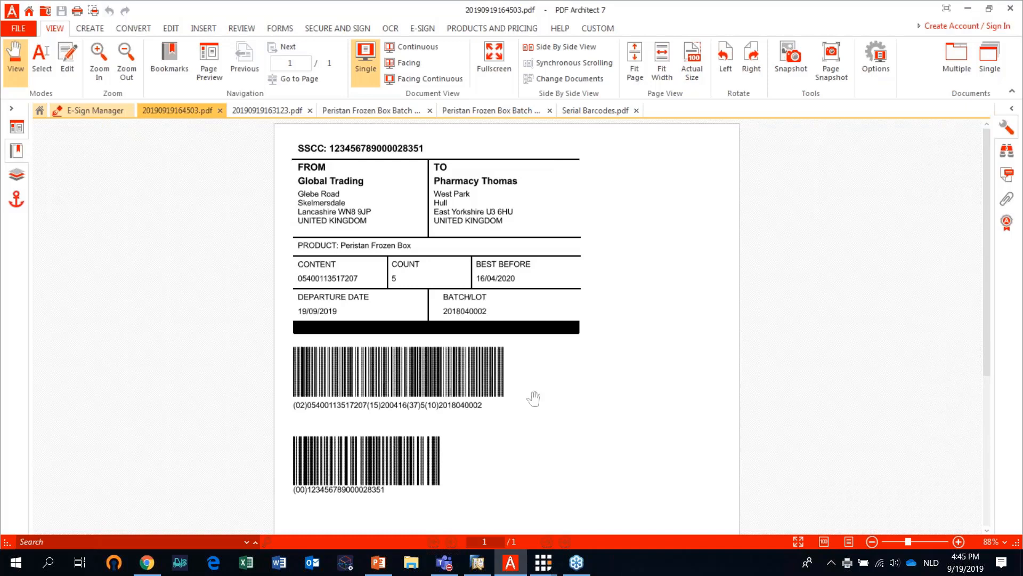
{"action": "left_click", "coordinate": [968, 9]}
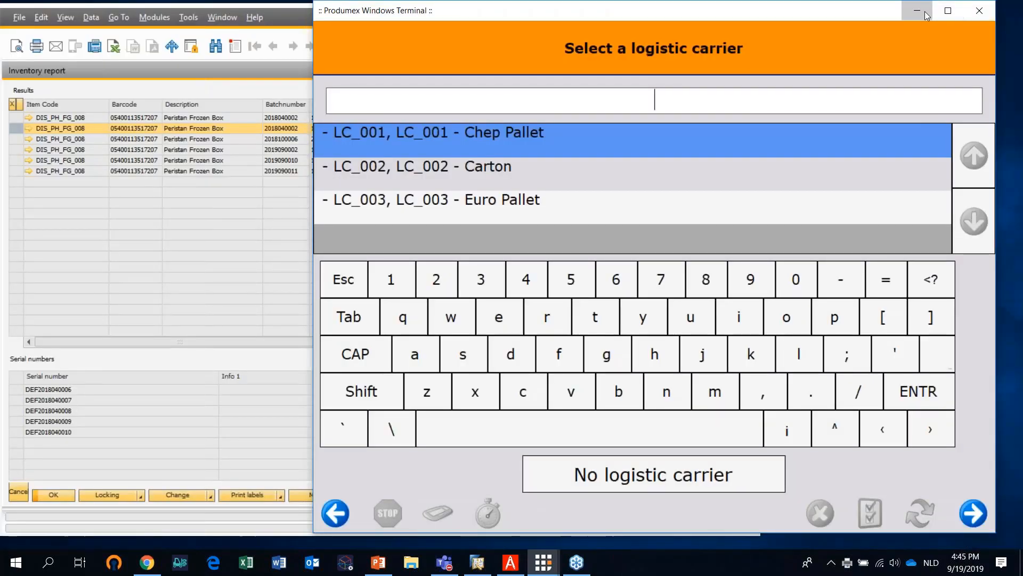
Switch from the packing terminal to the mobile Produmex terminal and start the Shipping function
{"action": "left_click", "coordinate": [916, 10]}
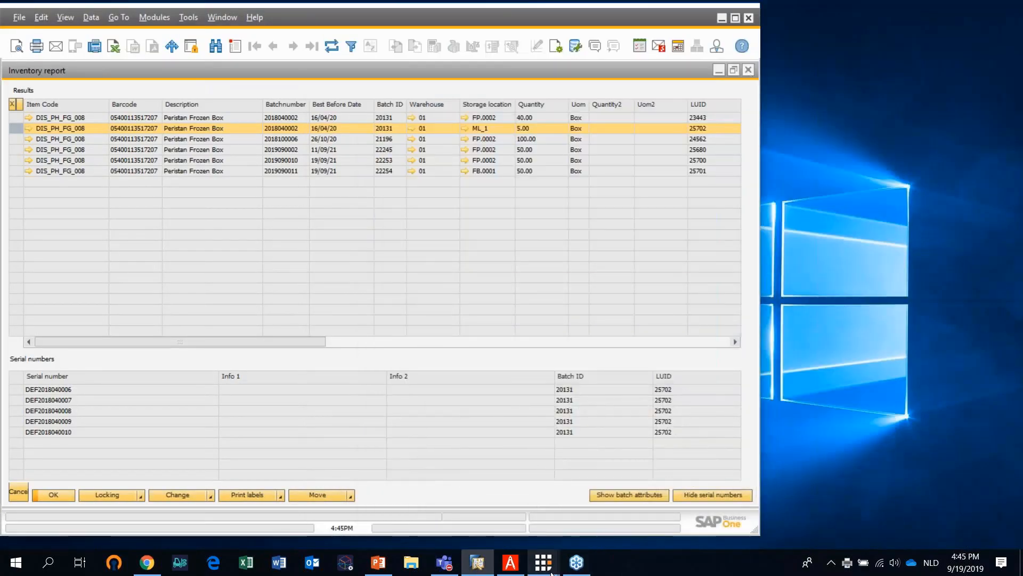
{"action": "mouse_move", "coordinate": [543, 562]}
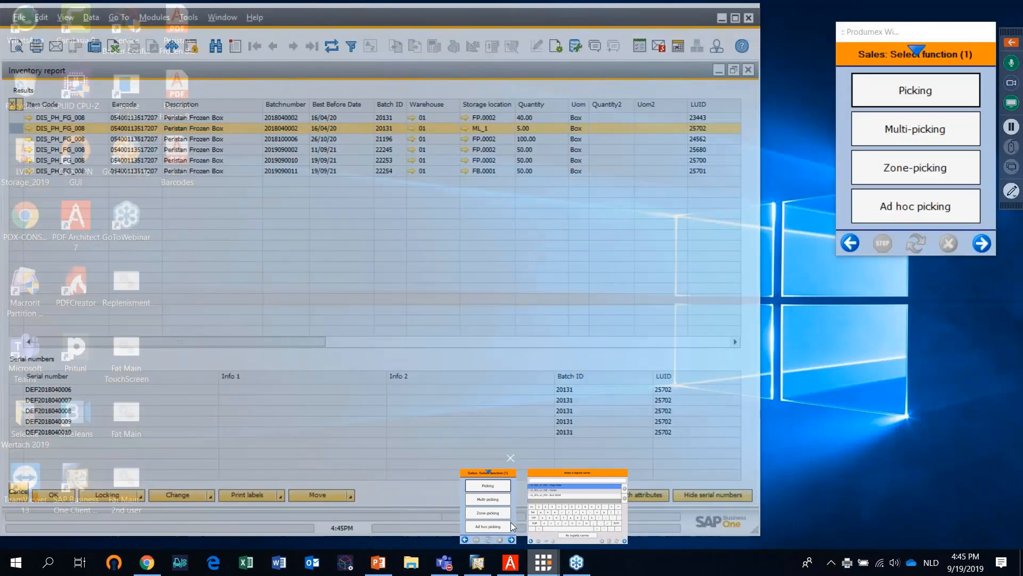
{"action": "left_click", "coordinate": [511, 527]}
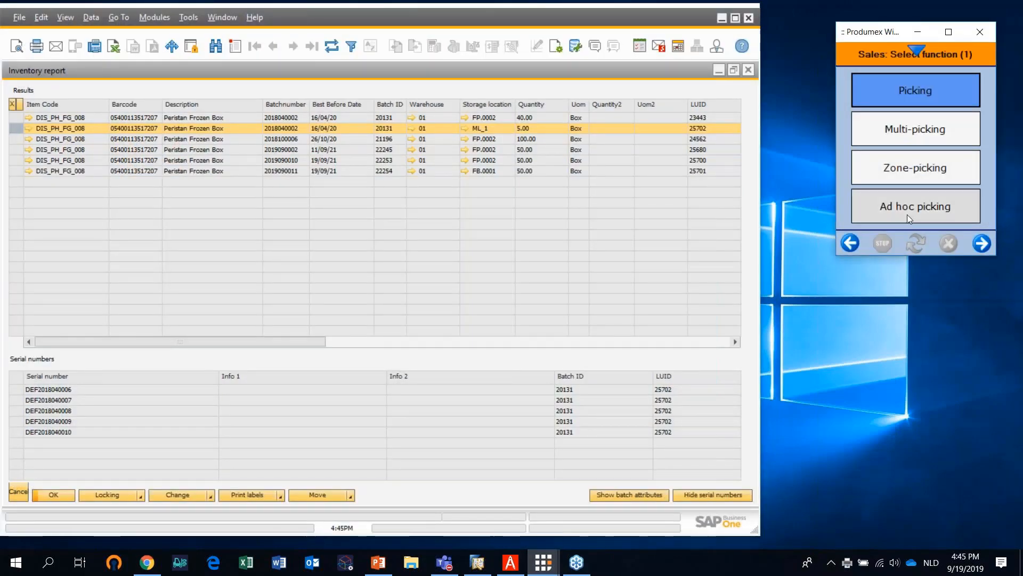
{"action": "left_click", "coordinate": [986, 248]}
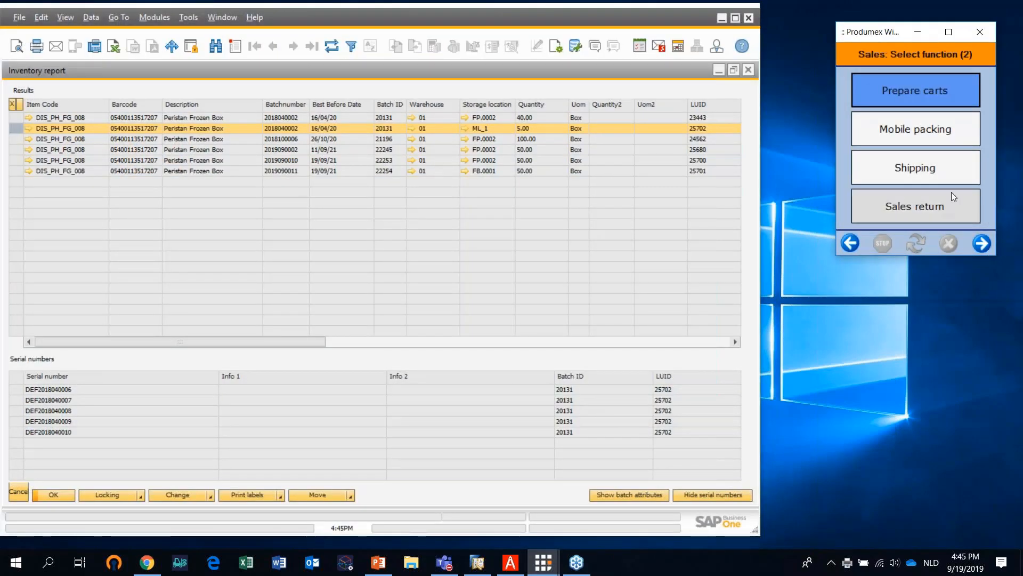
{"action": "left_click", "coordinate": [940, 171]}
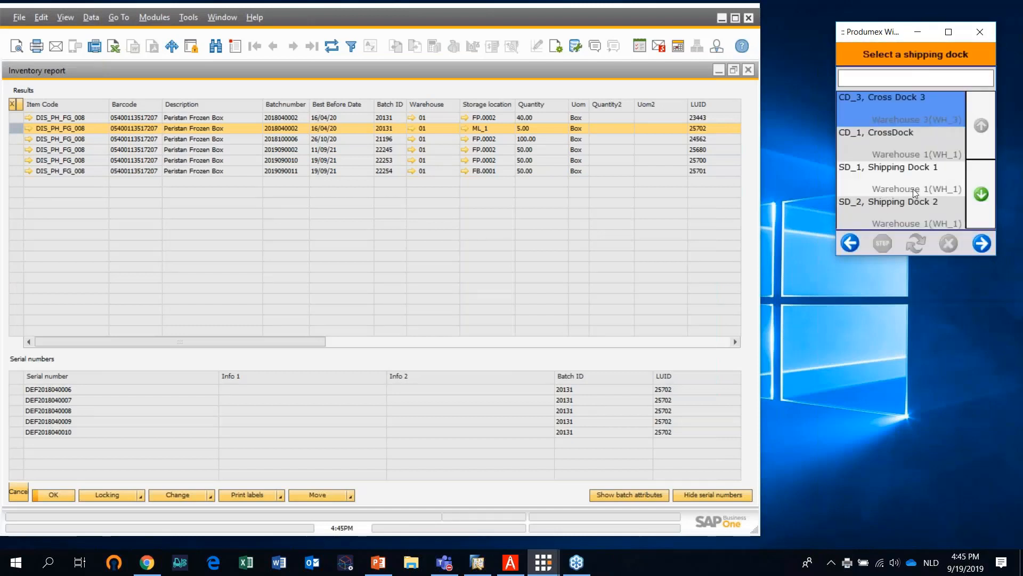
Choose shipping dock SD_1, Shipping Dock 1, and open the Pharmacy Thomas pick list for shipping
{"action": "left_click", "coordinate": [926, 178]}
{"action": "left_click", "coordinate": [982, 244]}
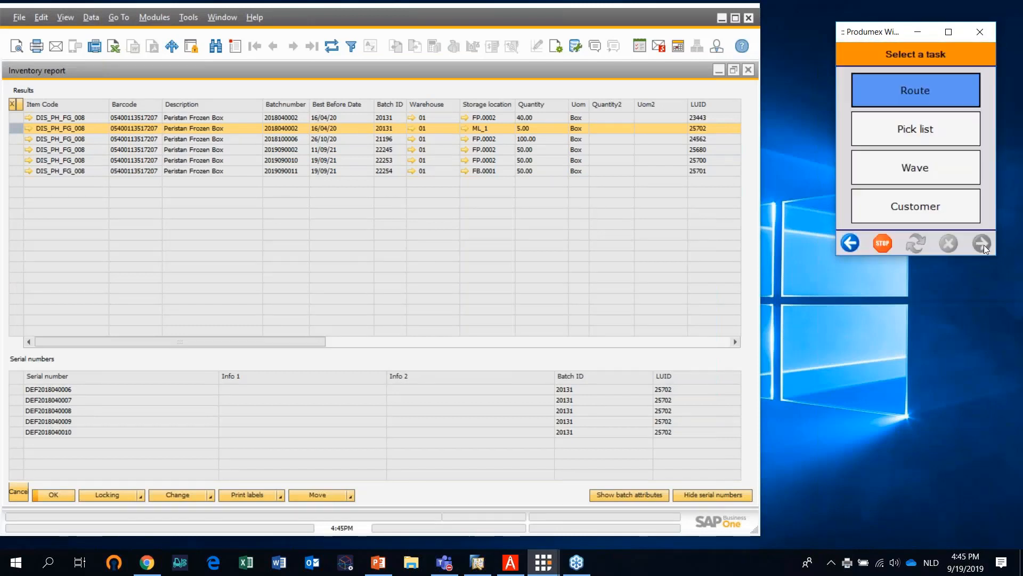
{"action": "left_click", "coordinate": [944, 140]}
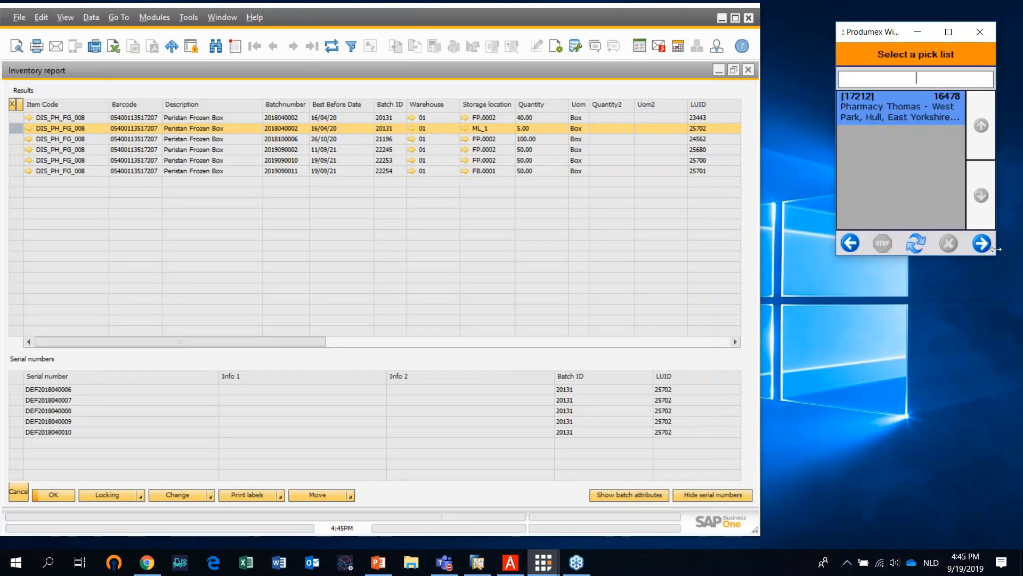
{"action": "left_click", "coordinate": [987, 247]}
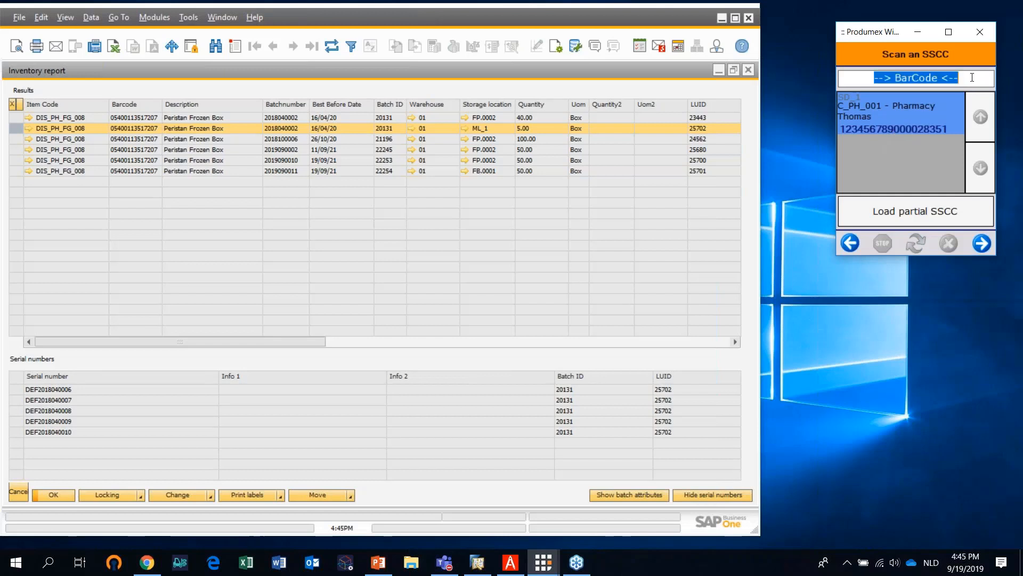
{"action": "type", "text": "00123456789000028351"}
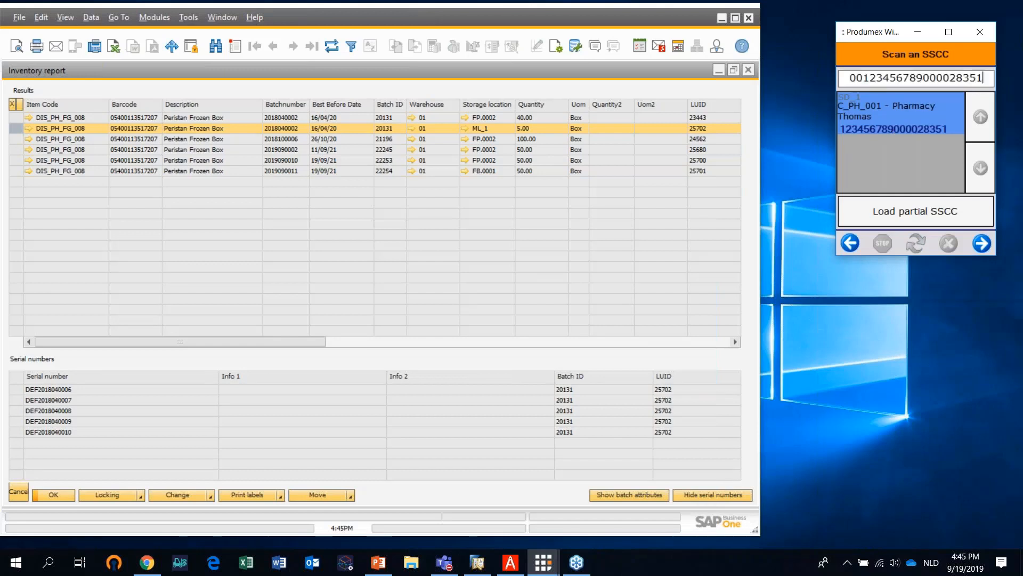
{"action": "left_click", "coordinate": [985, 247]}
{"action": "left_click", "coordinate": [962, 213]}
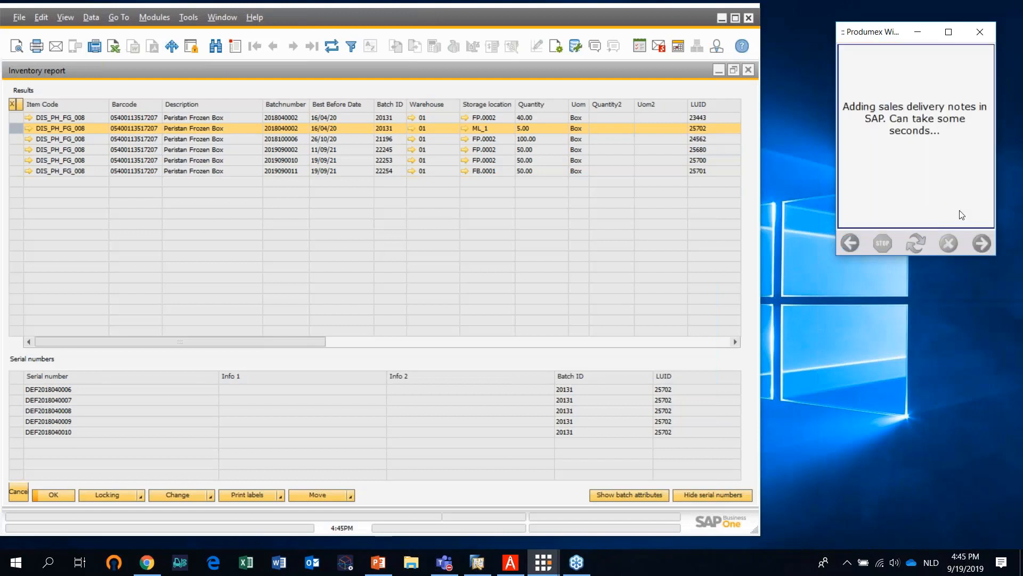
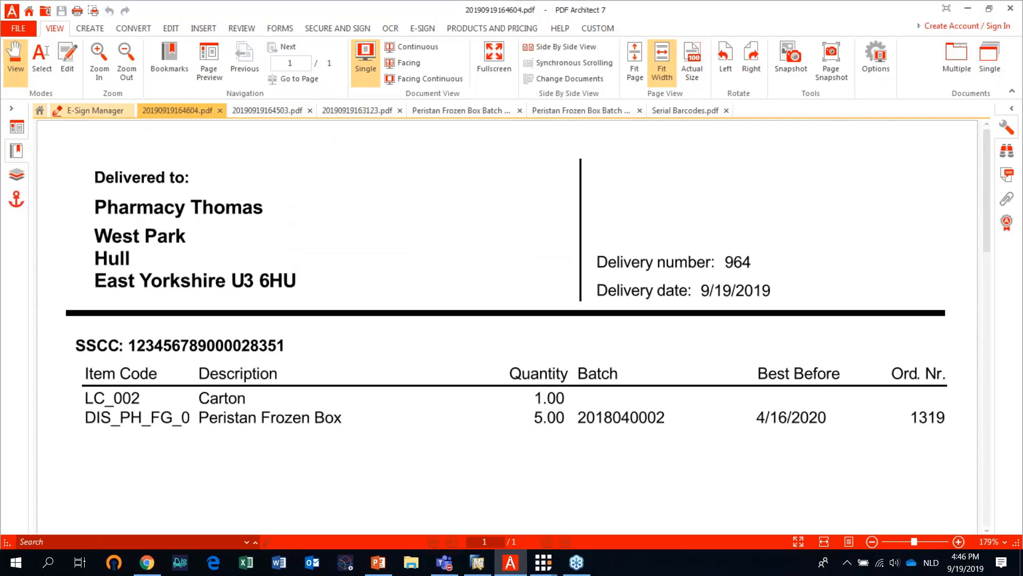
Decline reprinting the delivery document and clear the PDF, inventory report and sales order windows out of the way
{"action": "left_click", "coordinate": [968, 9]}
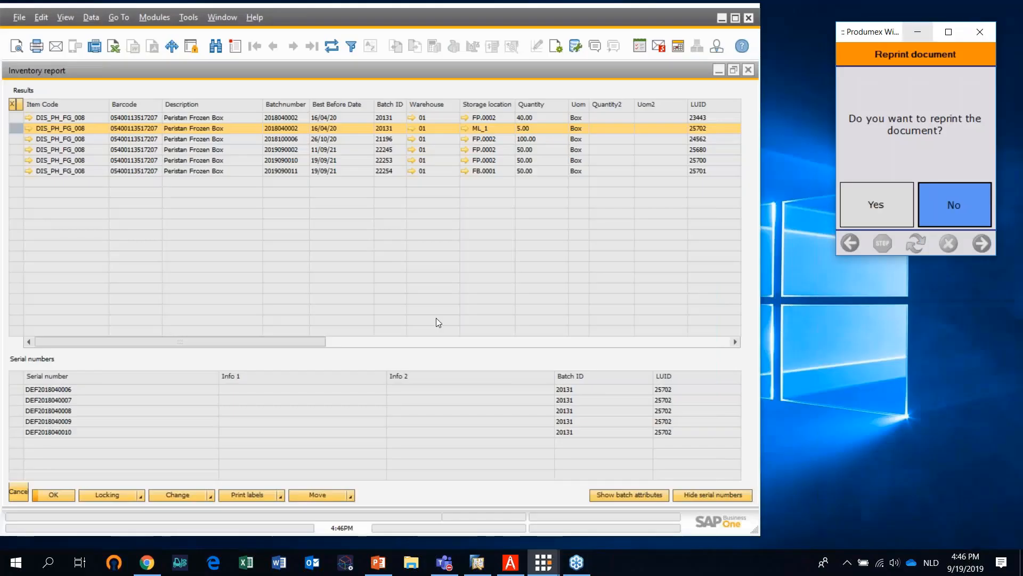
{"action": "left_click", "coordinate": [948, 205]}
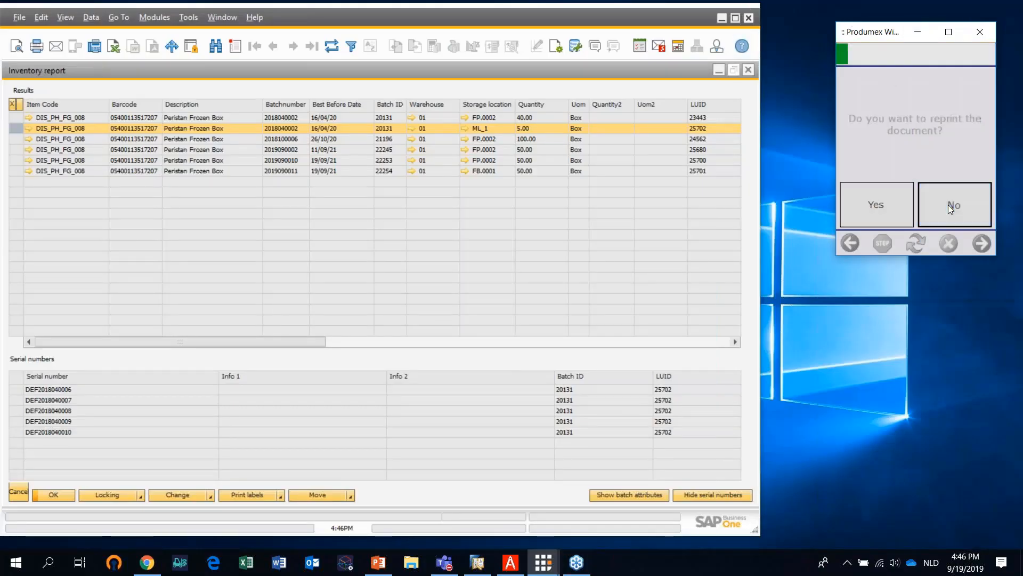
{"action": "left_click", "coordinate": [718, 69]}
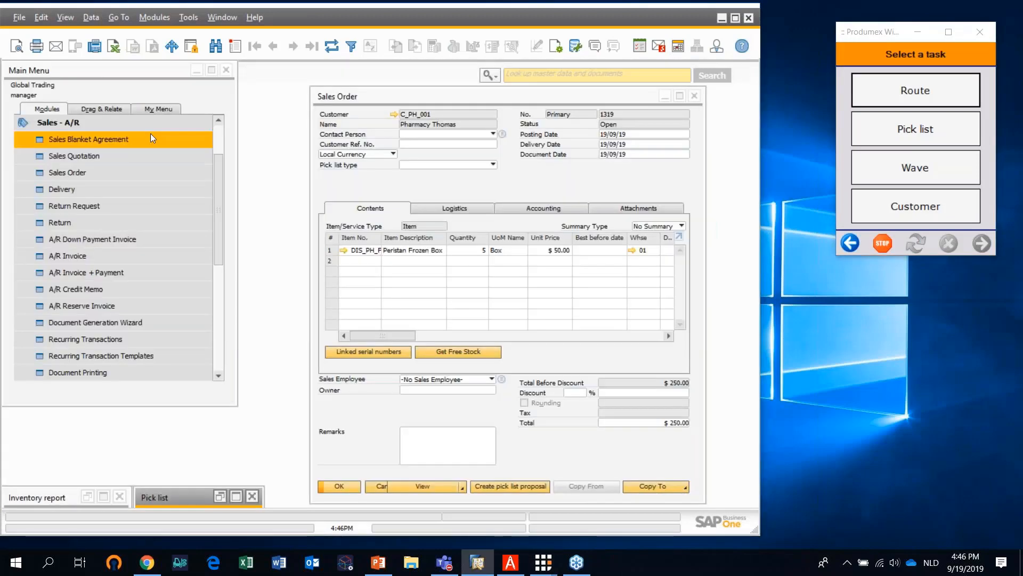
{"action": "left_click", "coordinate": [696, 95]}
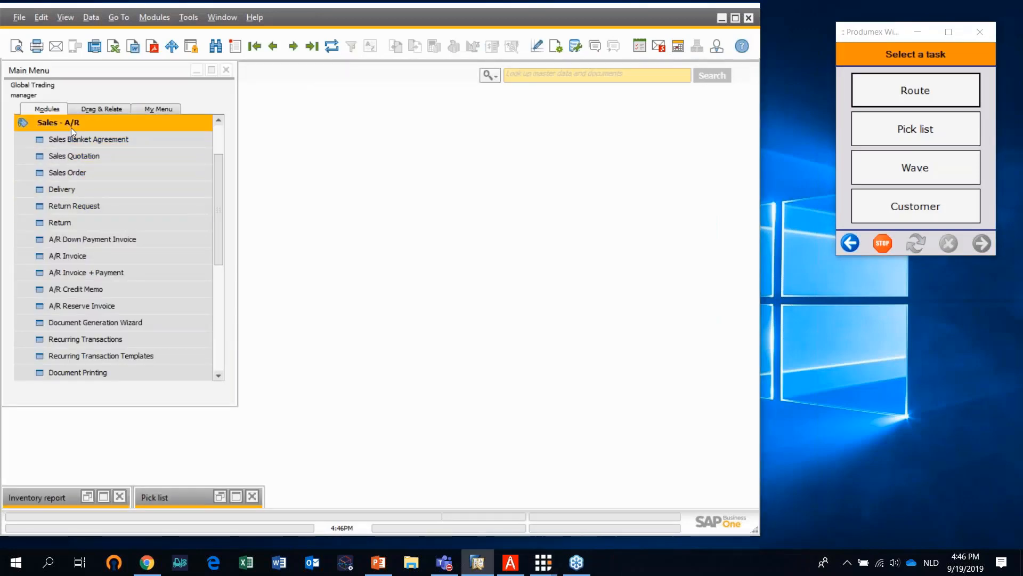
Open the most recent sales delivery, inspect the serial numbers linked to its Peristan Frozen Box line, and close it
{"action": "left_click", "coordinate": [76, 189]}
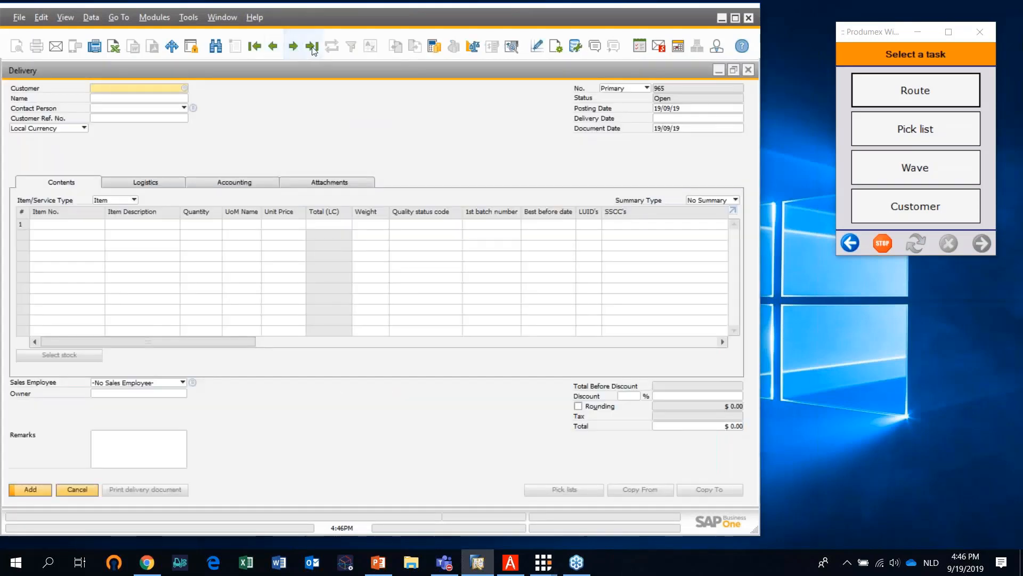
{"action": "left_click", "coordinate": [313, 46]}
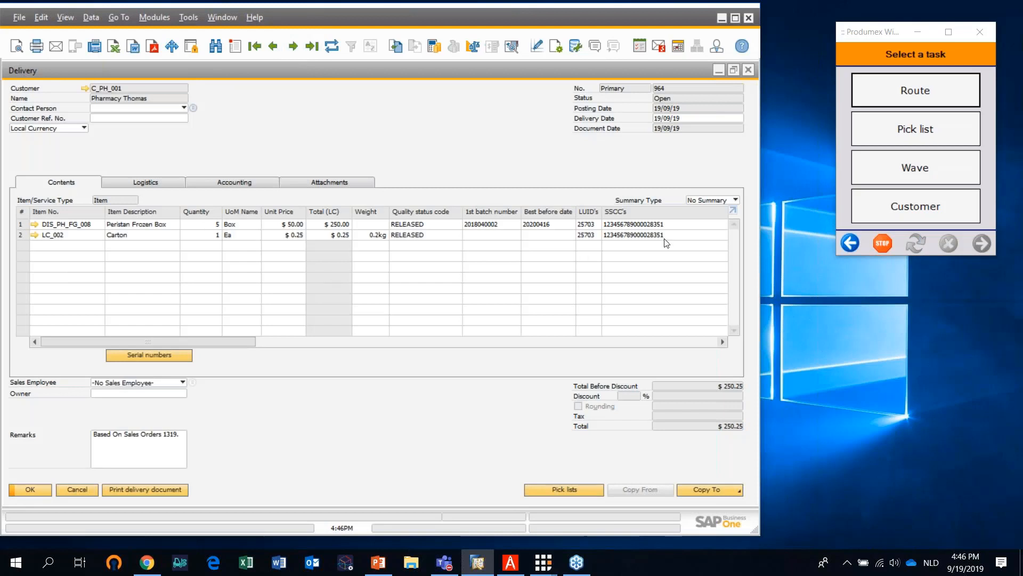
{"action": "left_click", "coordinate": [22, 225]}
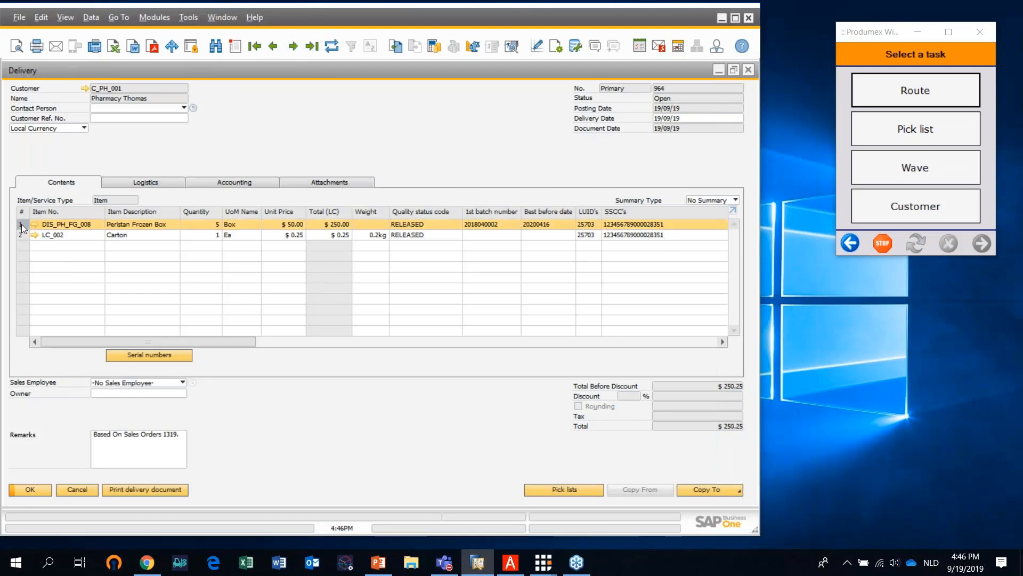
{"action": "left_click", "coordinate": [155, 356]}
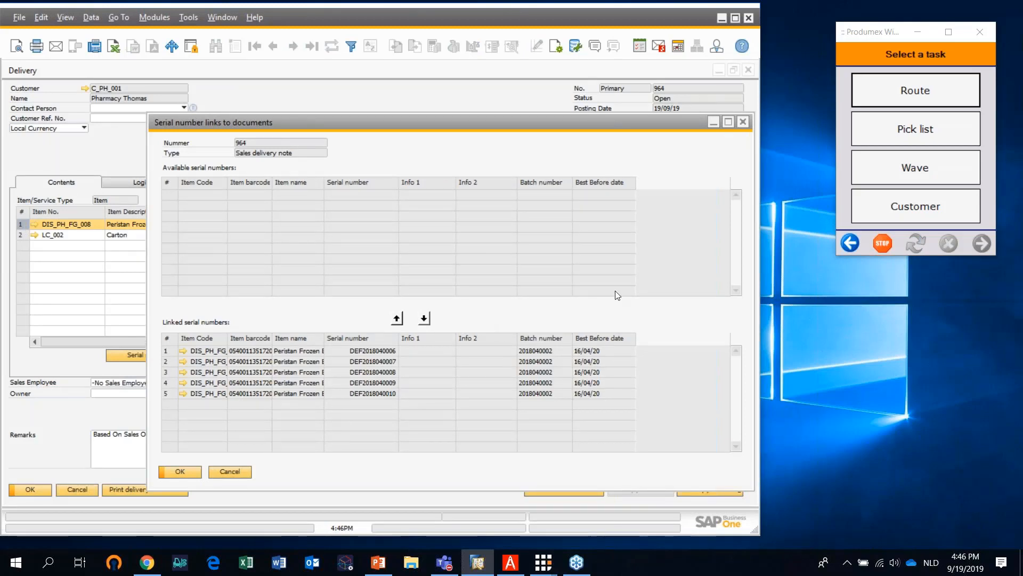
{"action": "left_click", "coordinate": [743, 122]}
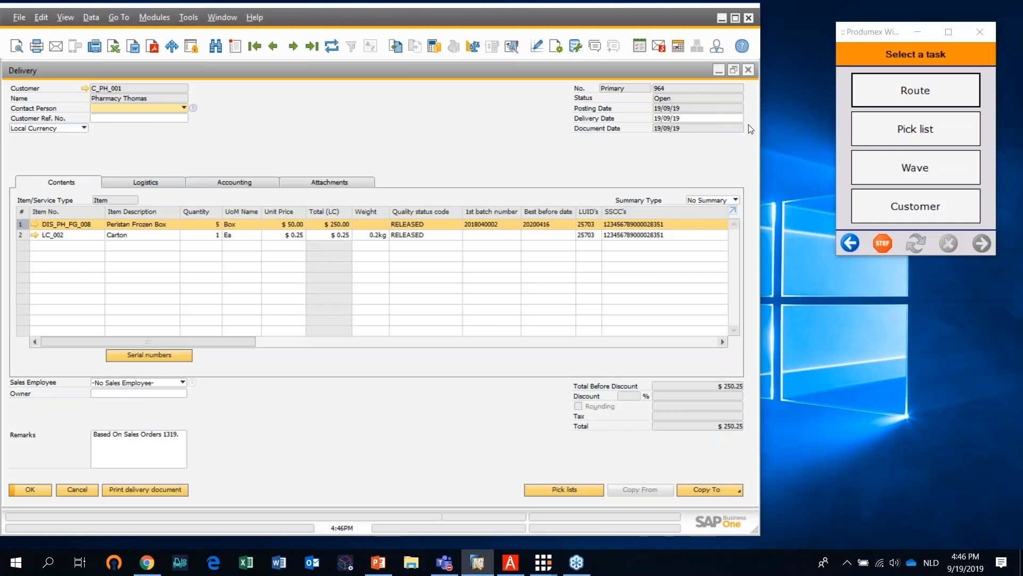
{"action": "left_click", "coordinate": [750, 76]}
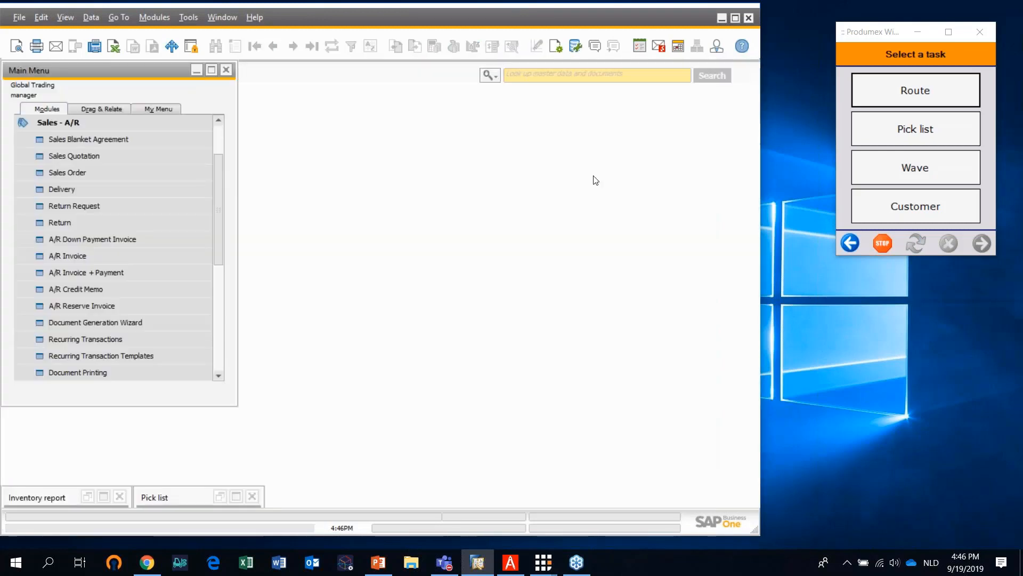
Open the Produmex traceability report search and set the report type to Forward
{"action": "left_click", "coordinate": [51, 124]}
{"action": "left_click", "coordinate": [59, 356]}
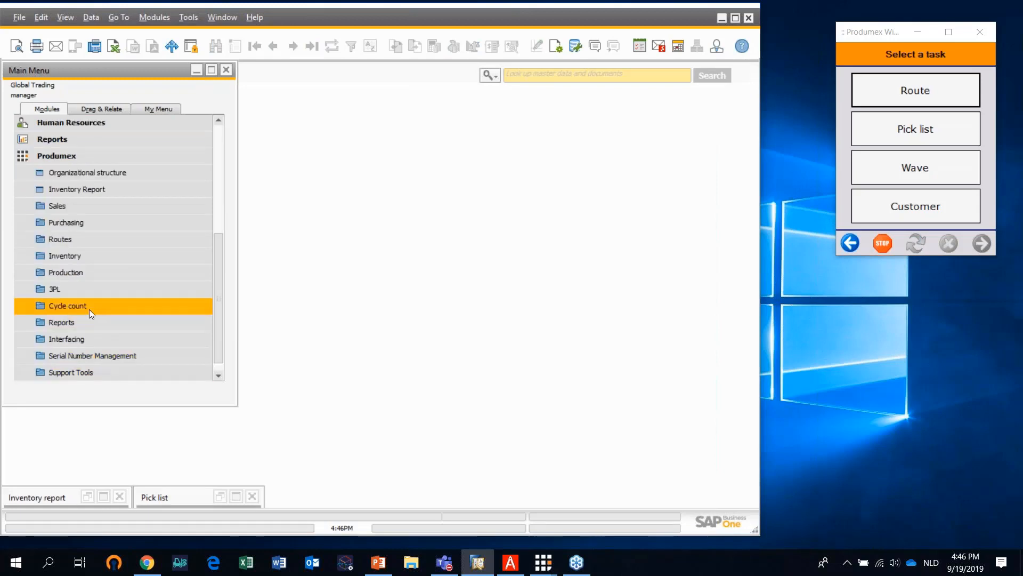
{"action": "left_click", "coordinate": [86, 323]}
{"action": "left_click", "coordinate": [94, 327]}
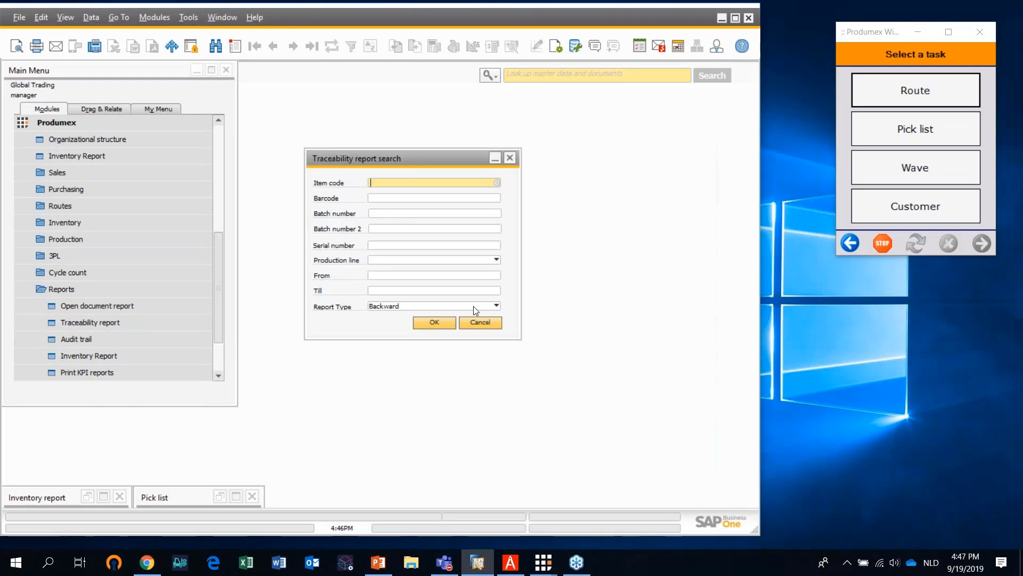
{"action": "left_click", "coordinate": [444, 306]}
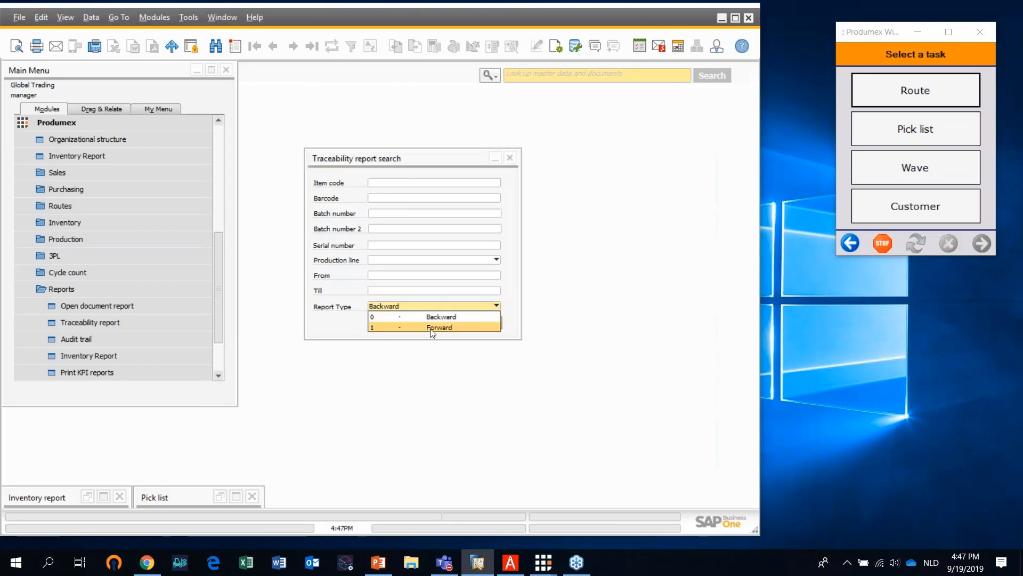
{"action": "left_click", "coordinate": [433, 327]}
Choose item DIS_PH_FG_008, Peristan Frozen Box, from the item list and run the traceability report
{"action": "left_click", "coordinate": [415, 186]}
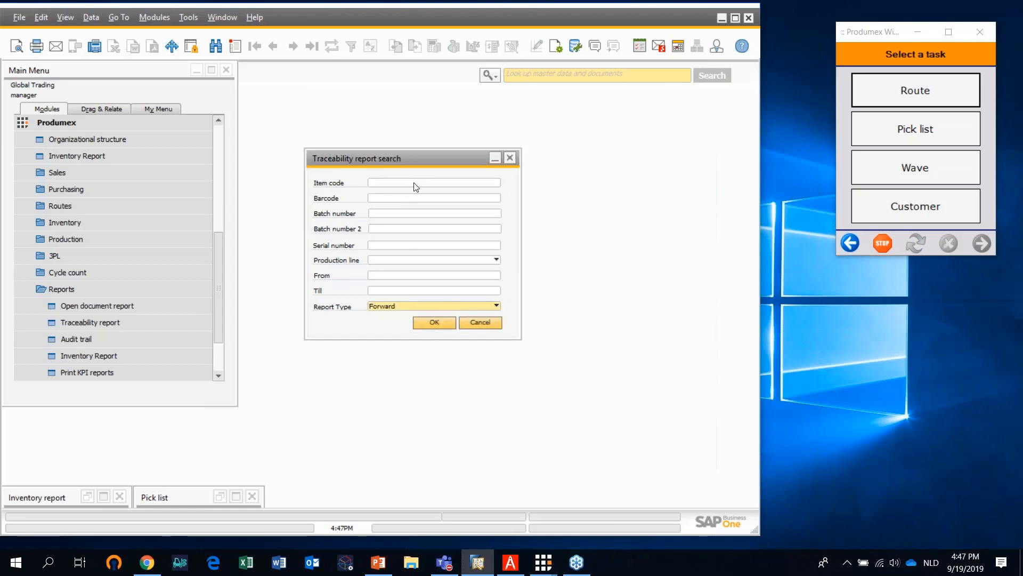
{"action": "left_click", "coordinate": [497, 184]}
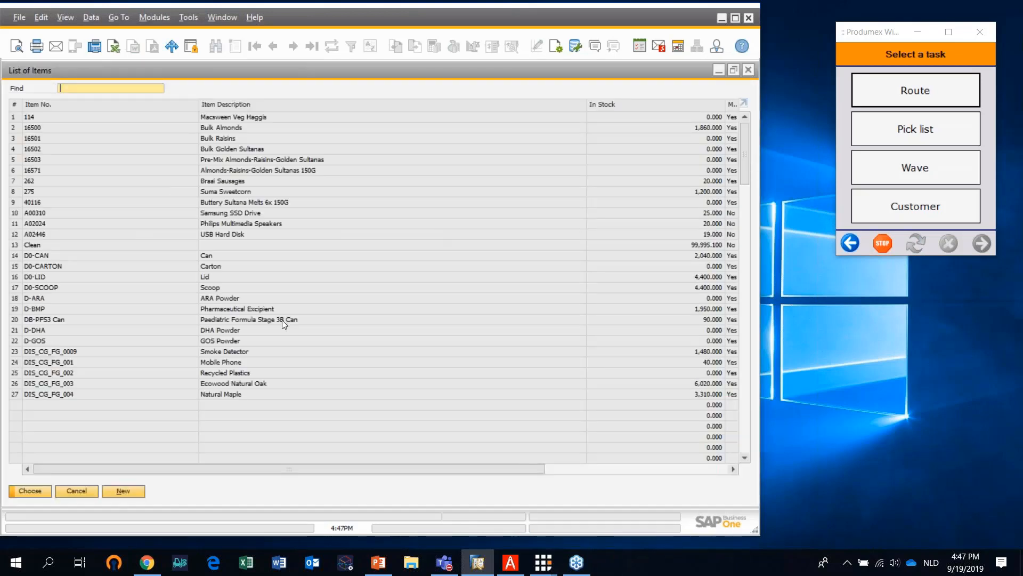
{"action": "scroll", "coordinate": [316, 297], "scroll_direction": "down", "scroll_amount": 5}
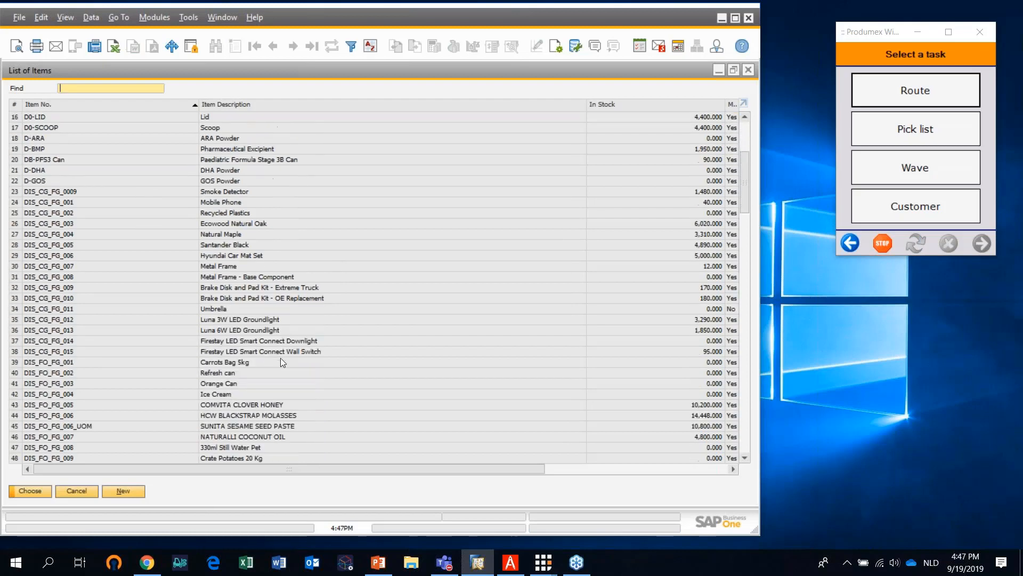
{"action": "scroll", "coordinate": [281, 360], "scroll_direction": "down", "scroll_amount": 8}
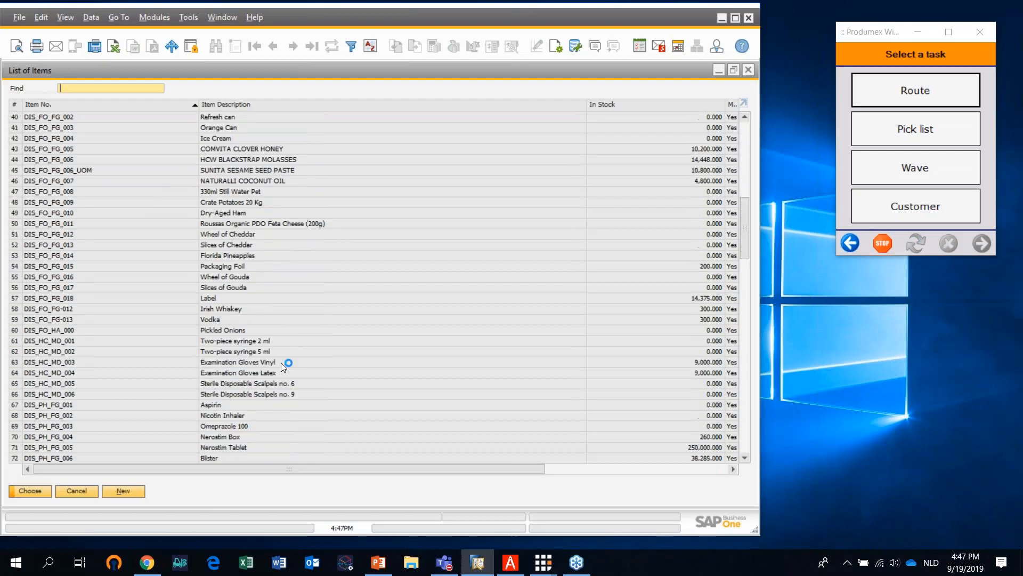
{"action": "scroll", "coordinate": [281, 365], "scroll_direction": "down", "scroll_amount": 3}
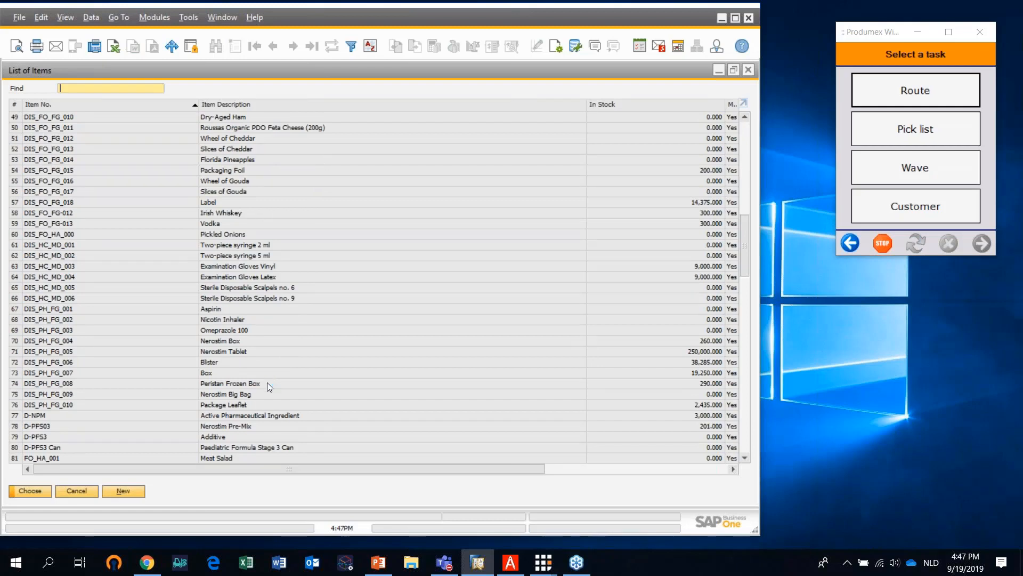
{"action": "left_click", "coordinate": [267, 382]}
{"action": "left_click", "coordinate": [33, 487]}
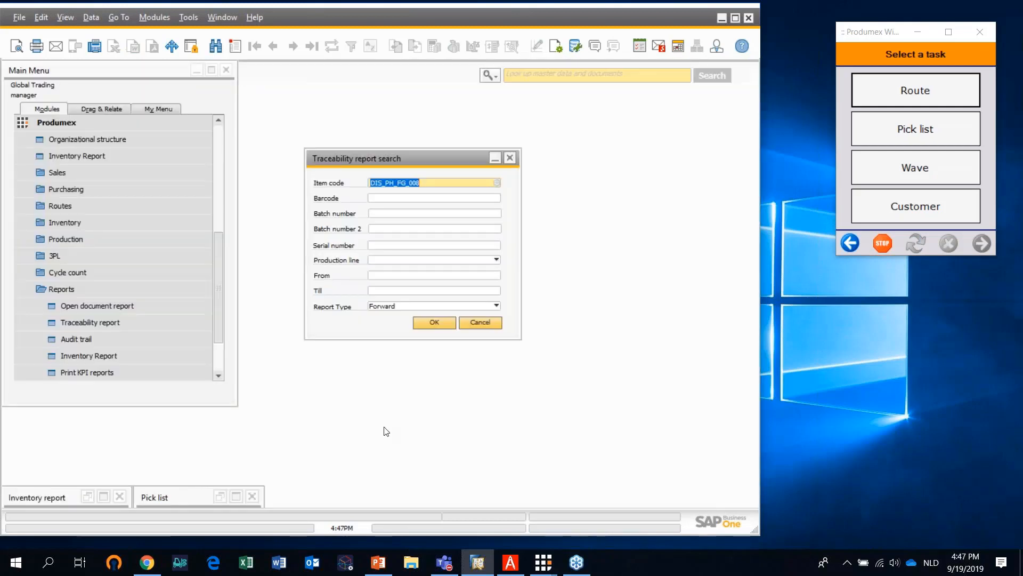
{"action": "left_click", "coordinate": [446, 323]}
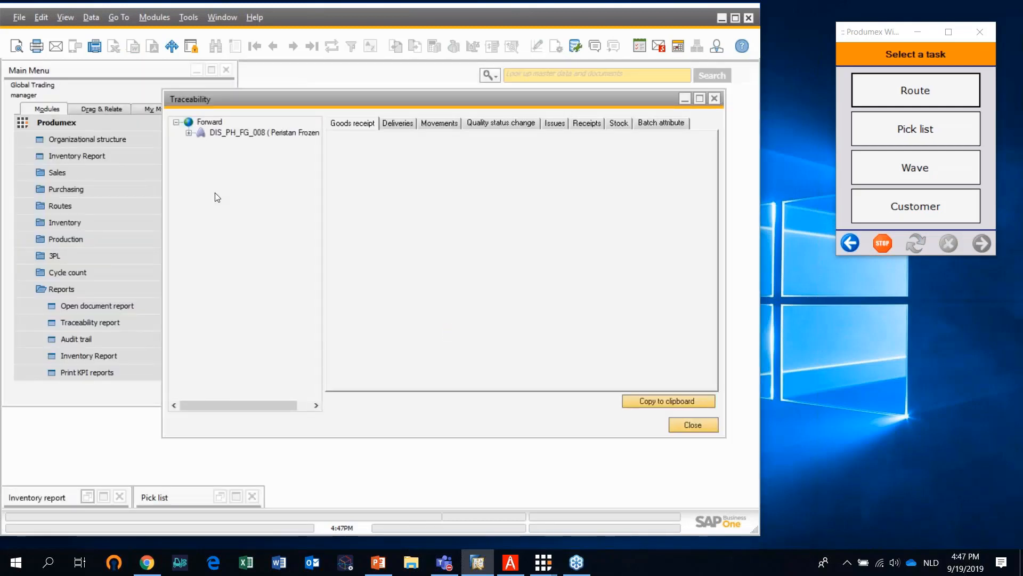
{"action": "left_click", "coordinate": [189, 132]}
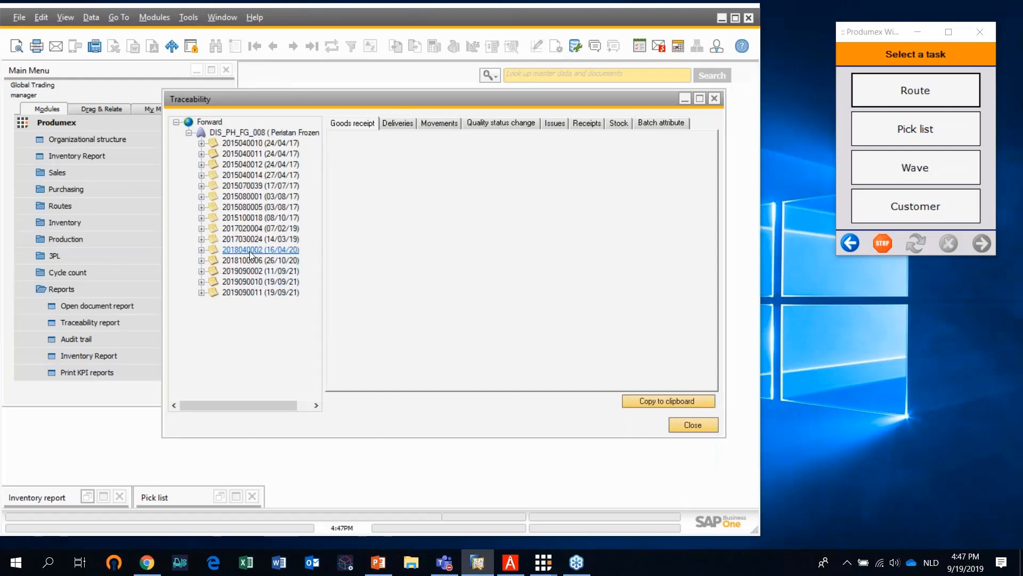
{"action": "left_click", "coordinate": [264, 144]}
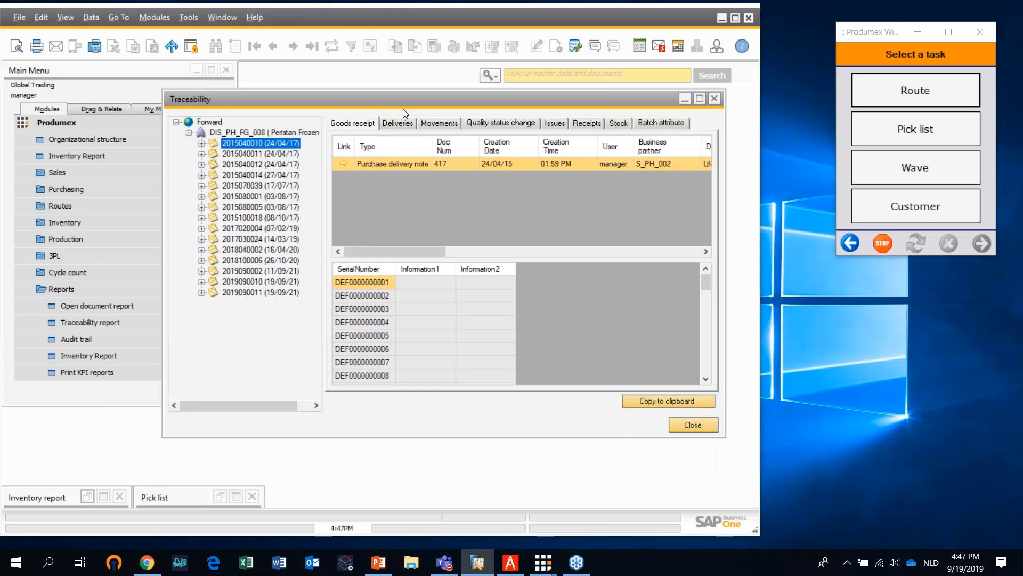
{"action": "left_click", "coordinate": [403, 123]}
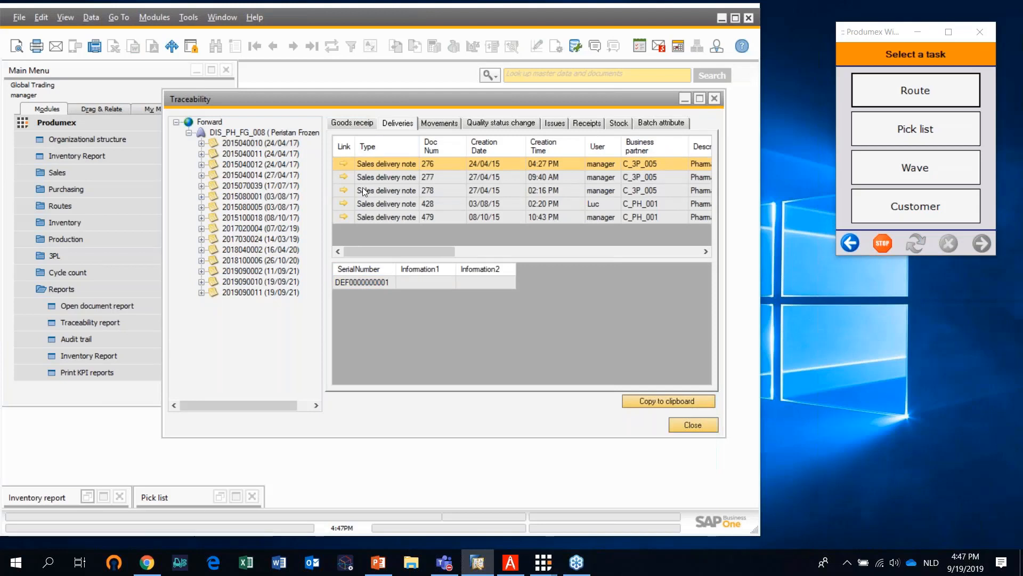
{"action": "left_click", "coordinate": [337, 177]}
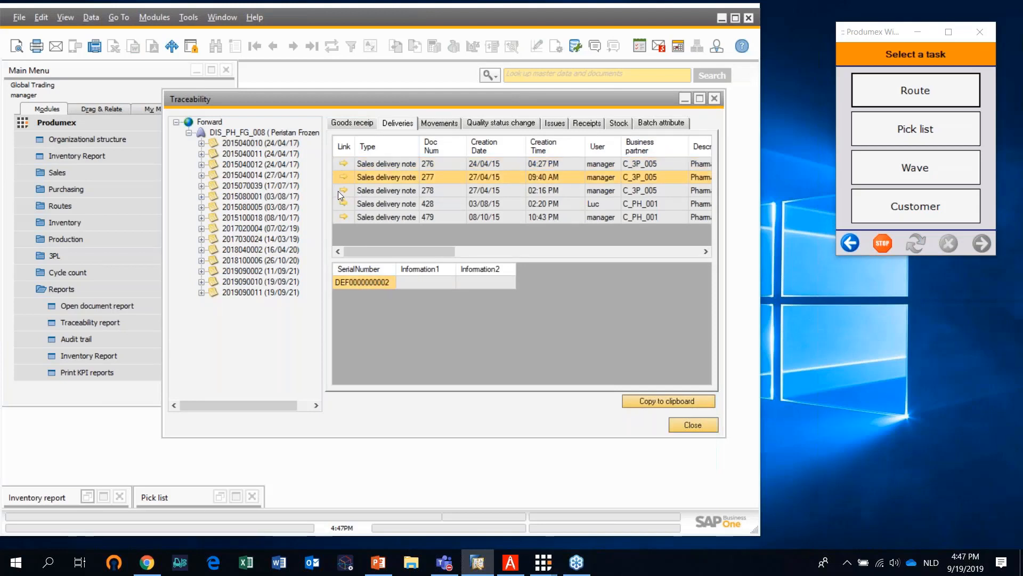
{"action": "left_click", "coordinate": [339, 192]}
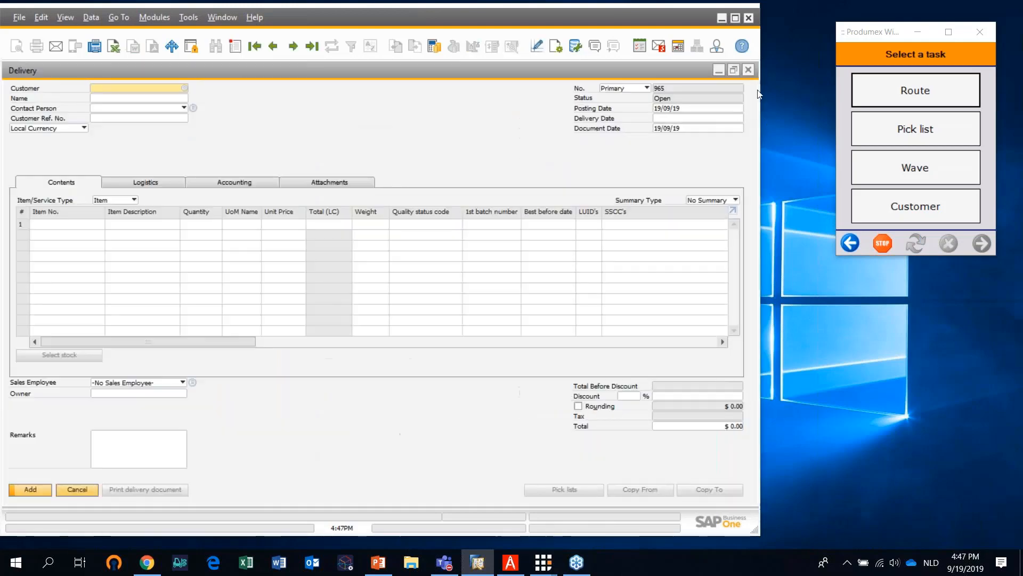
{"action": "left_click", "coordinate": [748, 69]}
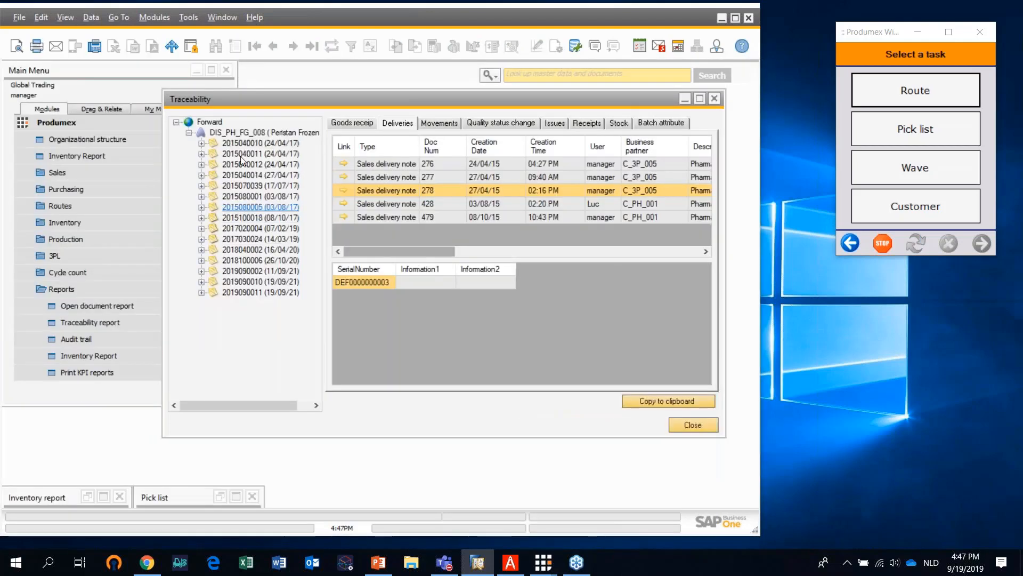
{"action": "left_click", "coordinate": [251, 143]}
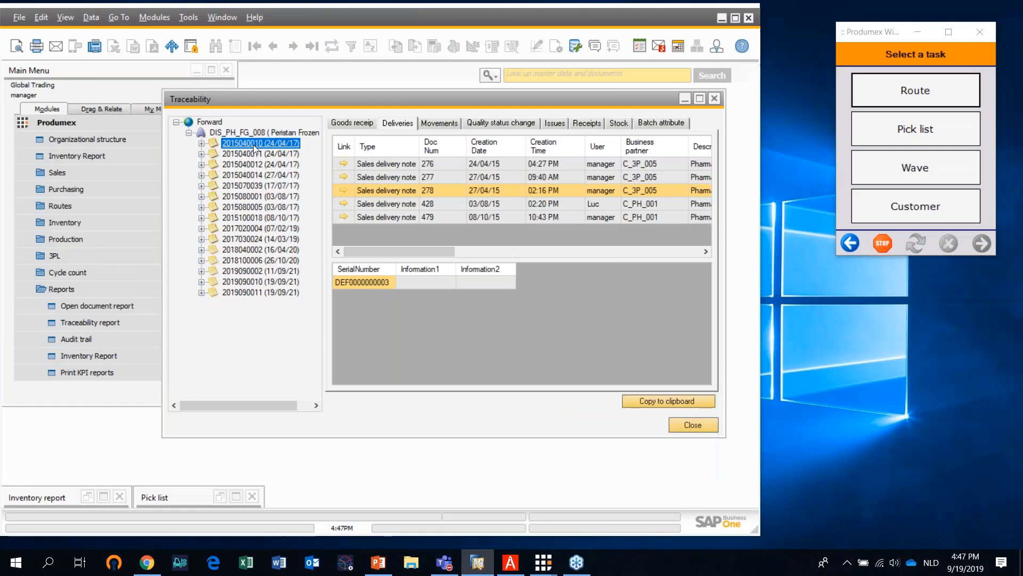
{"action": "left_click", "coordinate": [362, 125]}
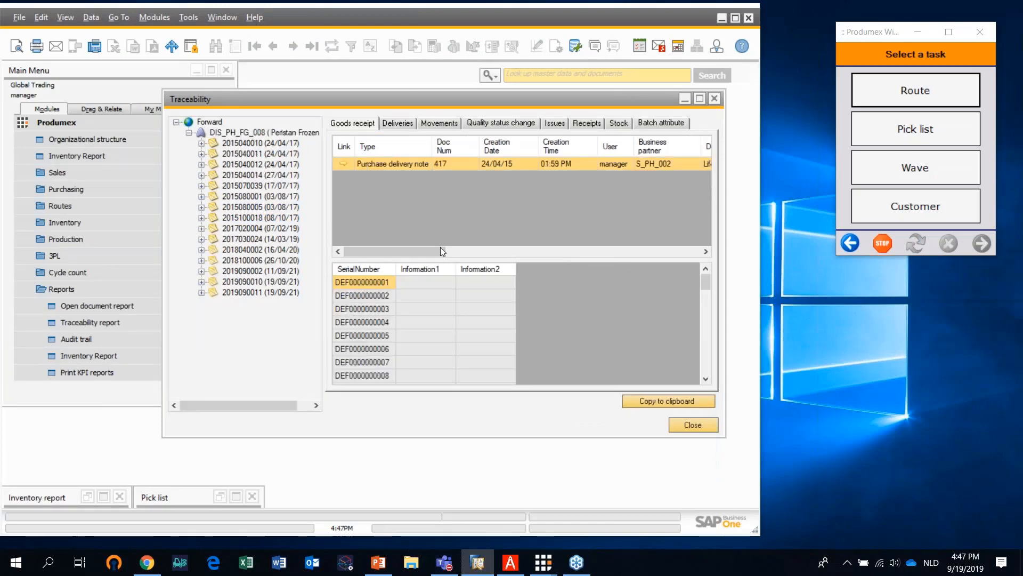
{"action": "left_click_drag", "start_coordinate": [427, 248], "coordinate": [599, 270]}
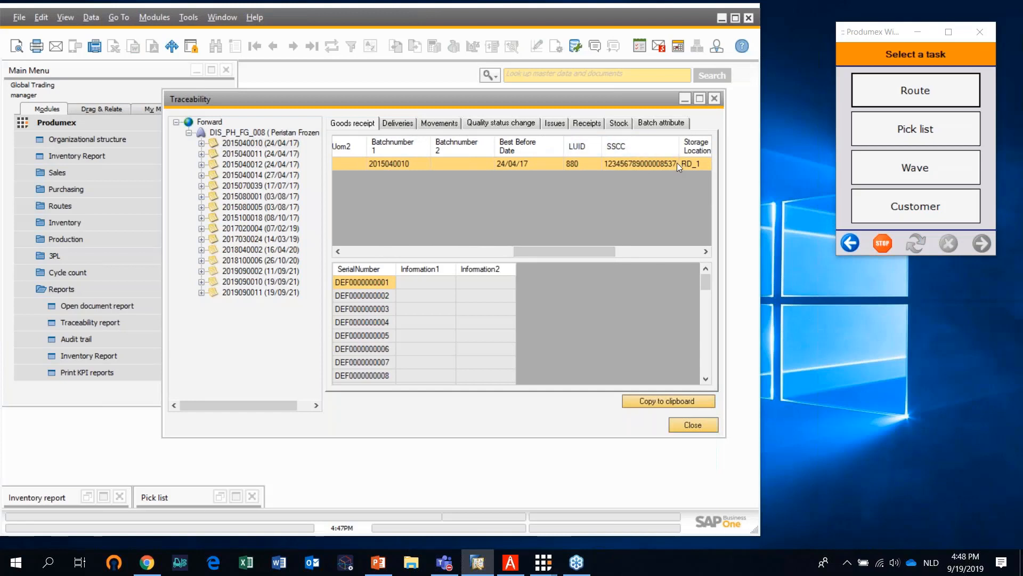
{"action": "left_click", "coordinate": [400, 128]}
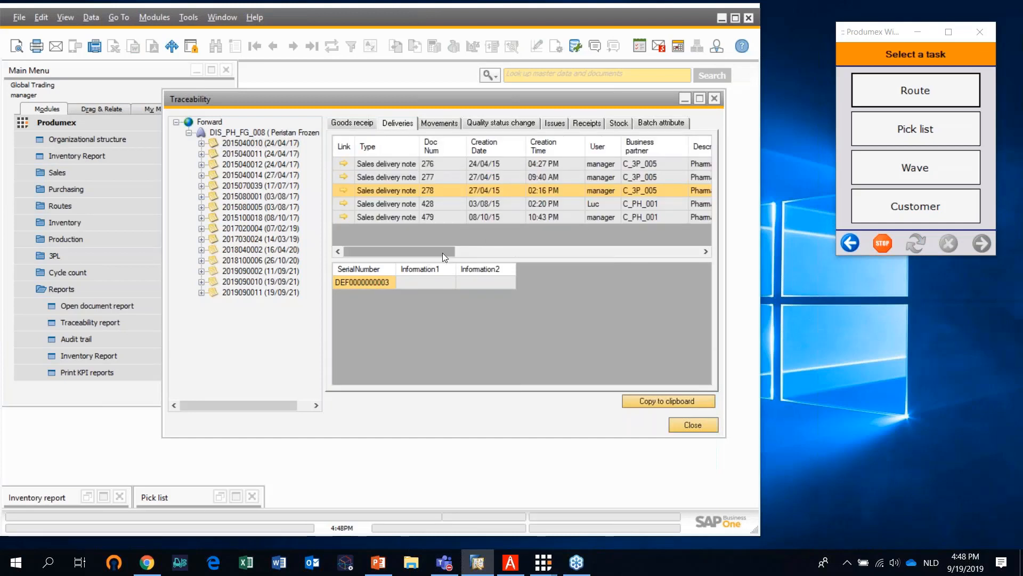
{"action": "left_click_drag", "start_coordinate": [444, 252], "coordinate": [635, 267]}
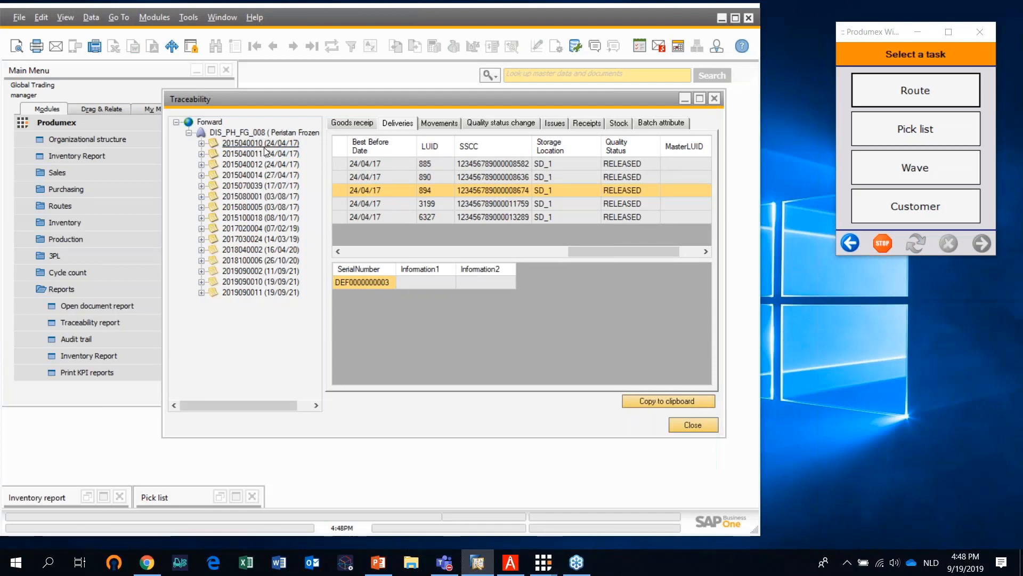
{"action": "left_click", "coordinate": [511, 124]}
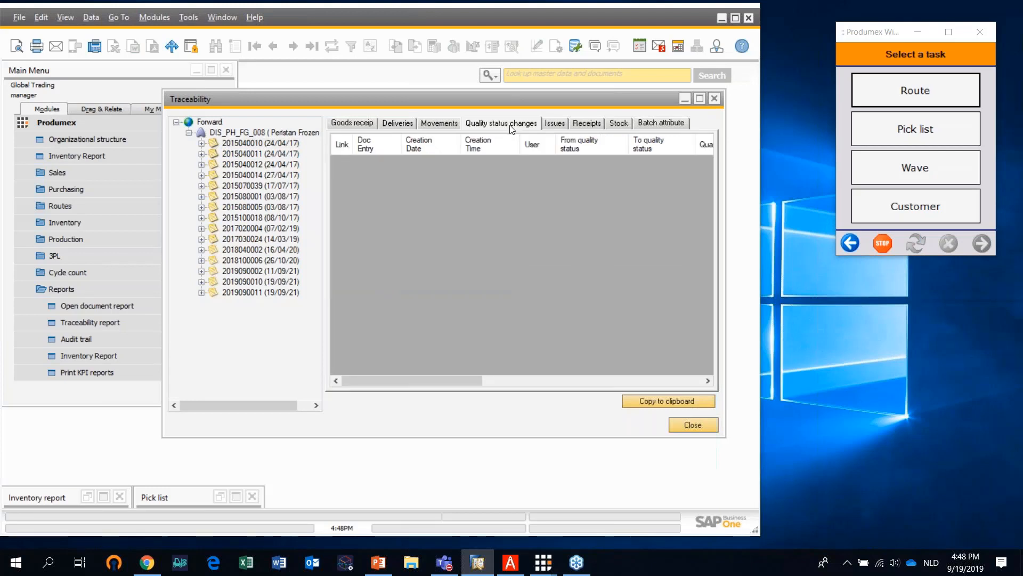
{"action": "left_click", "coordinate": [276, 154]}
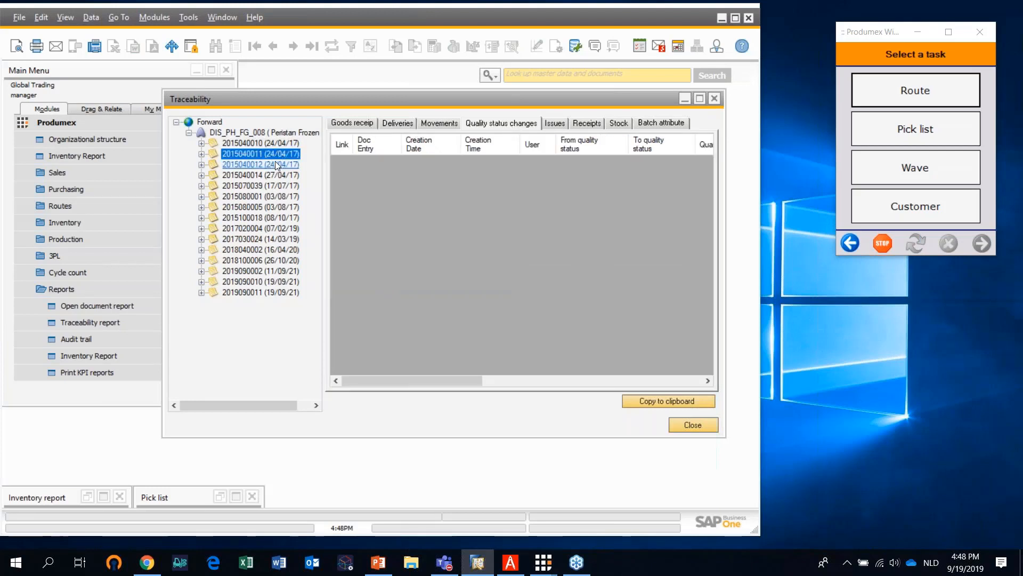
{"action": "left_click", "coordinate": [275, 164]}
{"action": "left_click", "coordinate": [269, 186]}
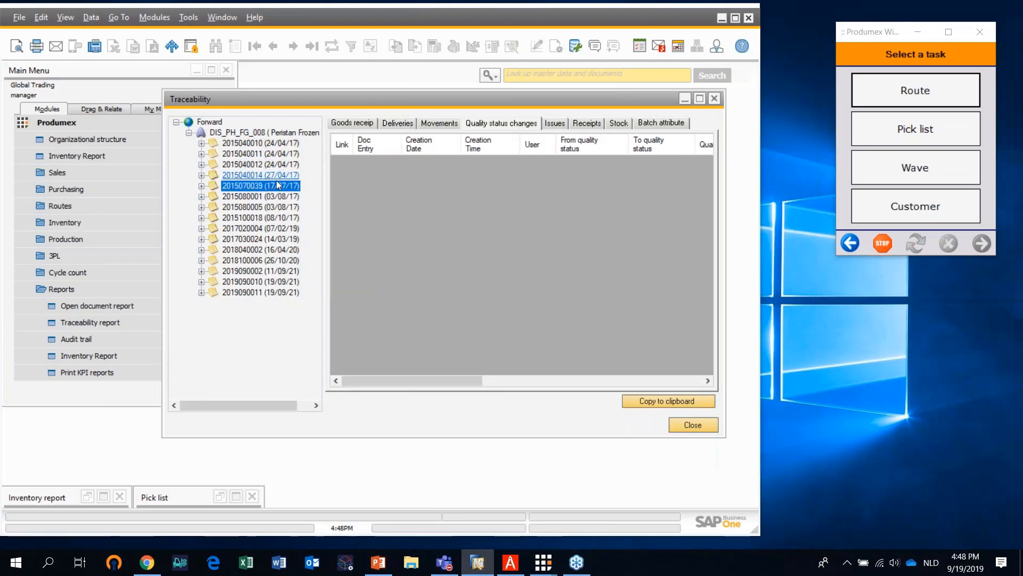
{"action": "left_click", "coordinate": [273, 196]}
{"action": "left_click", "coordinate": [272, 207]}
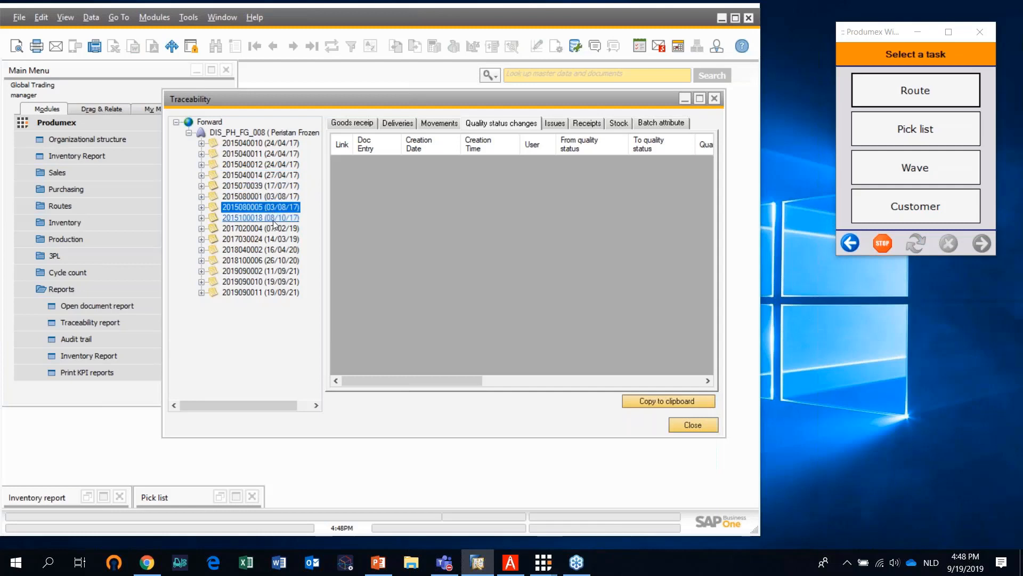
{"action": "left_click", "coordinate": [274, 219]}
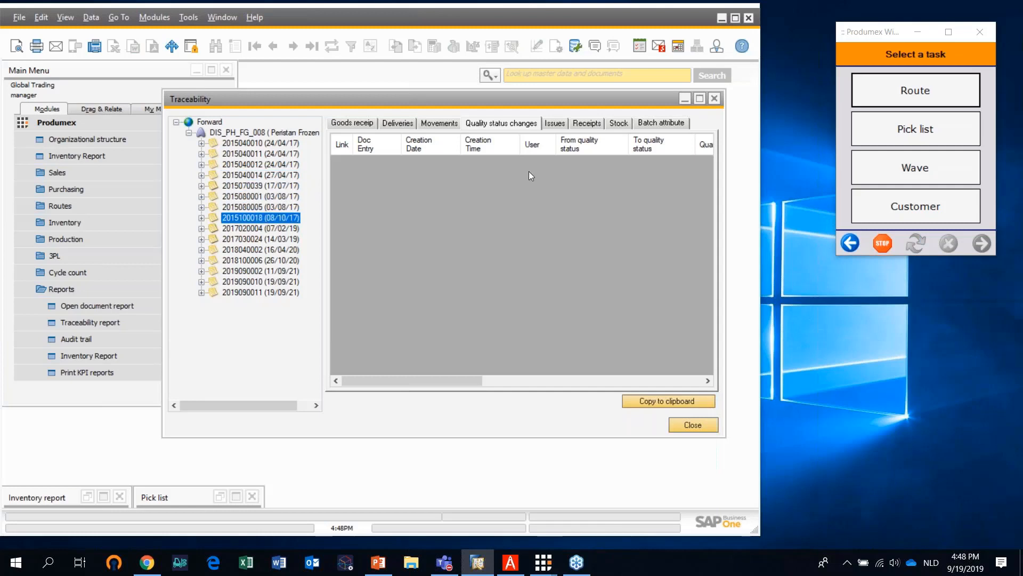
{"action": "left_click", "coordinate": [283, 227]}
{"action": "left_click", "coordinate": [283, 241]}
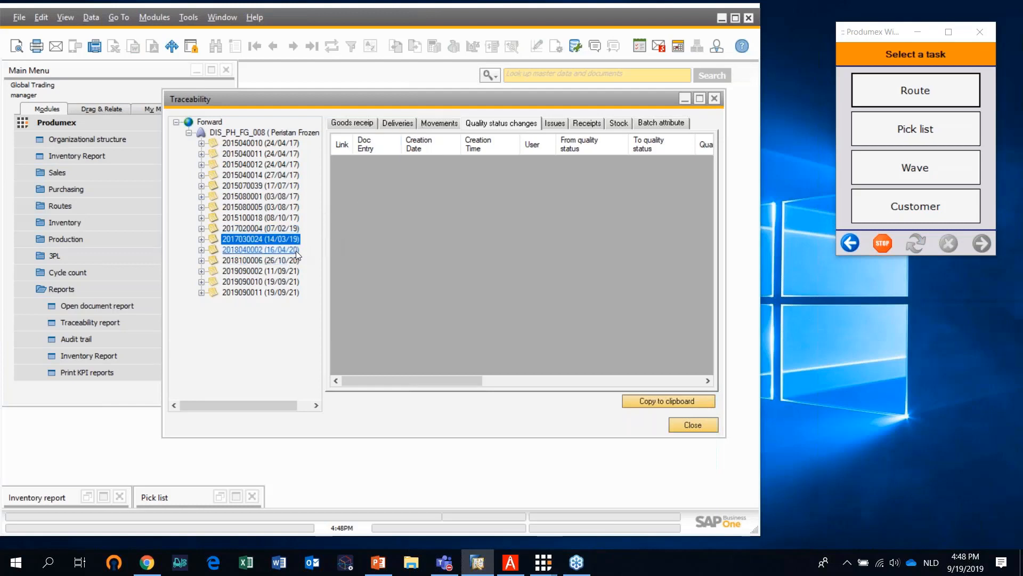
{"action": "left_click", "coordinate": [288, 250]}
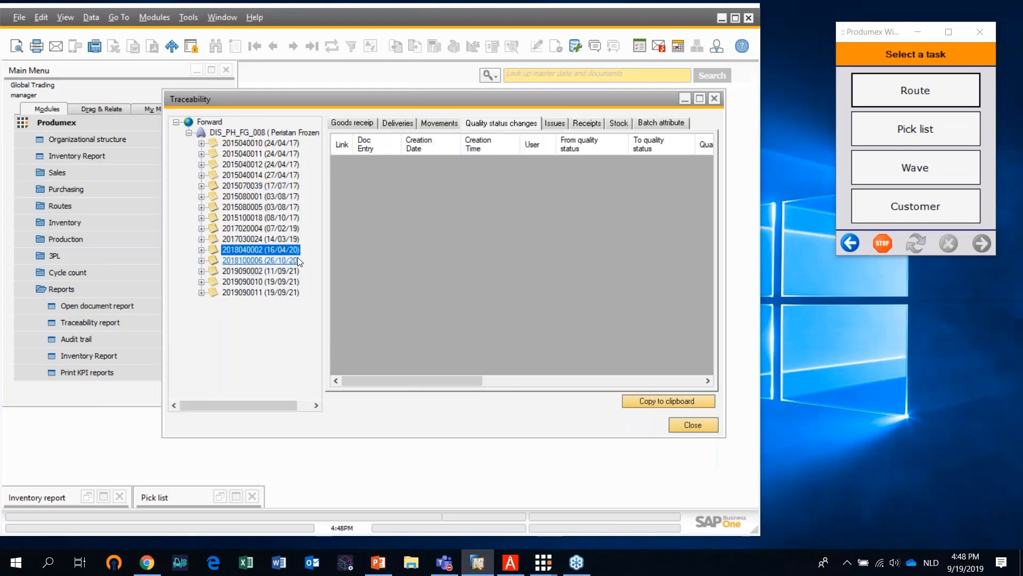
{"action": "left_click", "coordinate": [364, 126]}
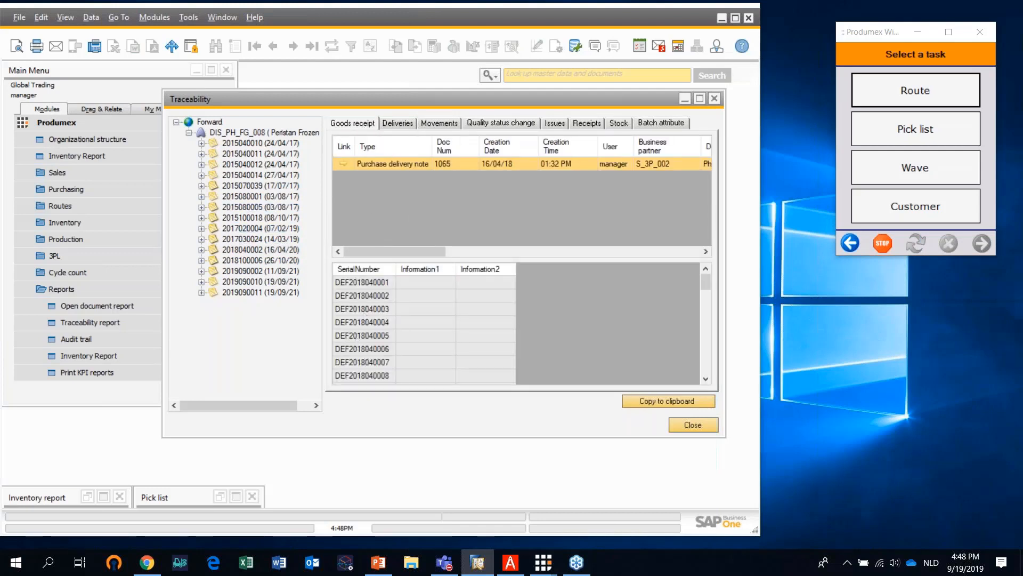
{"action": "left_click", "coordinate": [398, 124]}
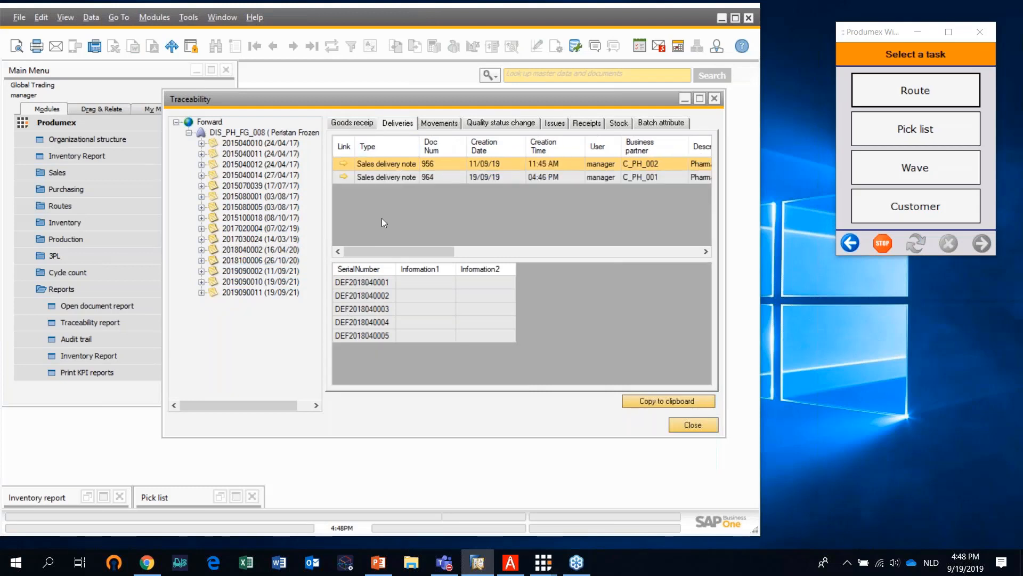
{"action": "left_click", "coordinate": [337, 179]}
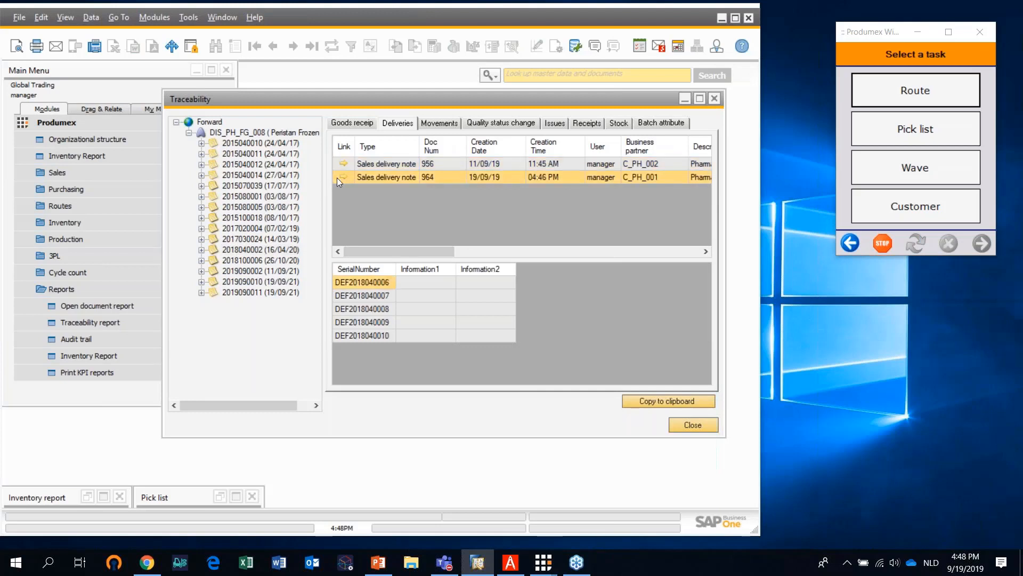
{"action": "left_click", "coordinate": [717, 100]}
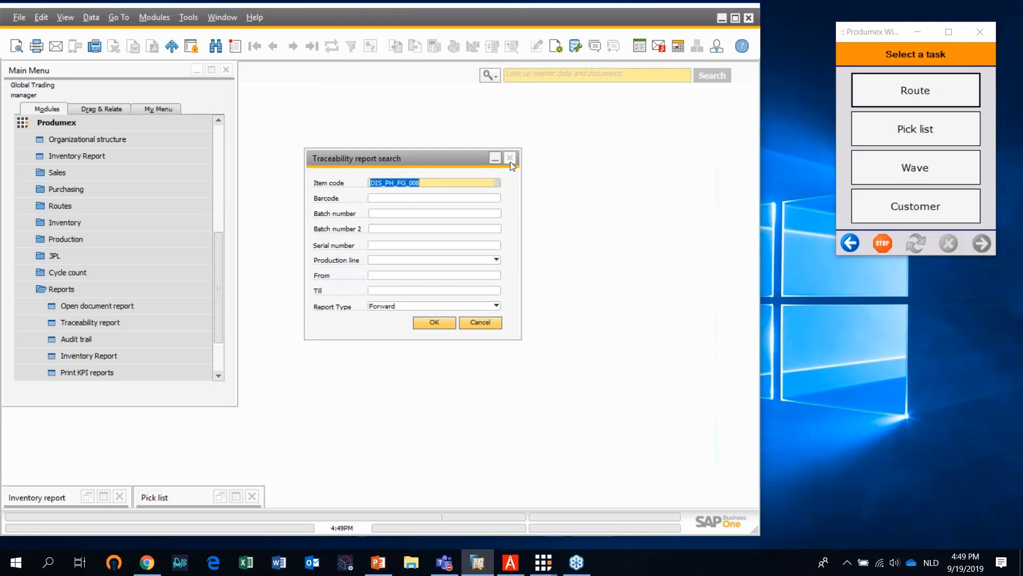
{"action": "left_click", "coordinate": [1006, 48]}
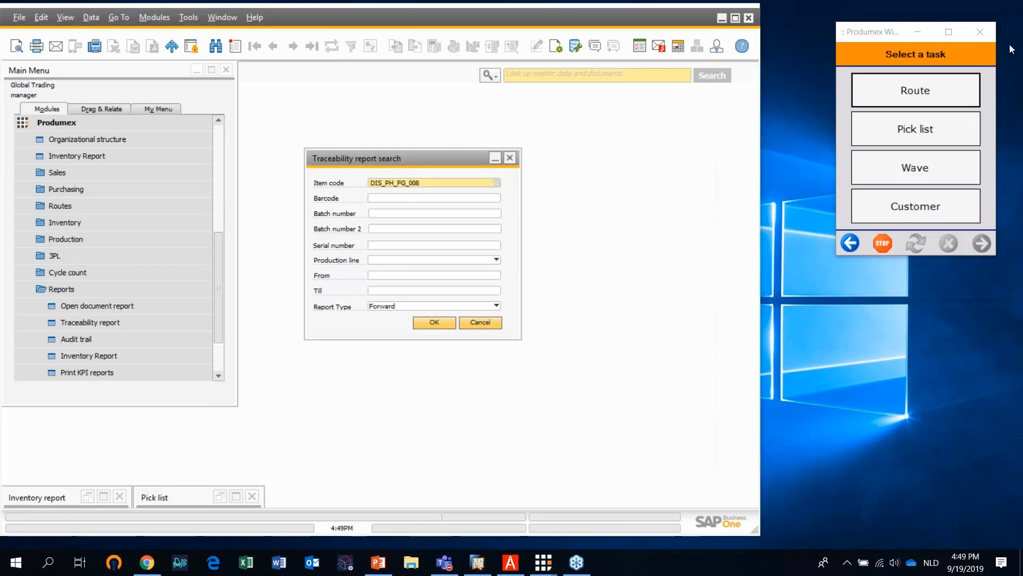